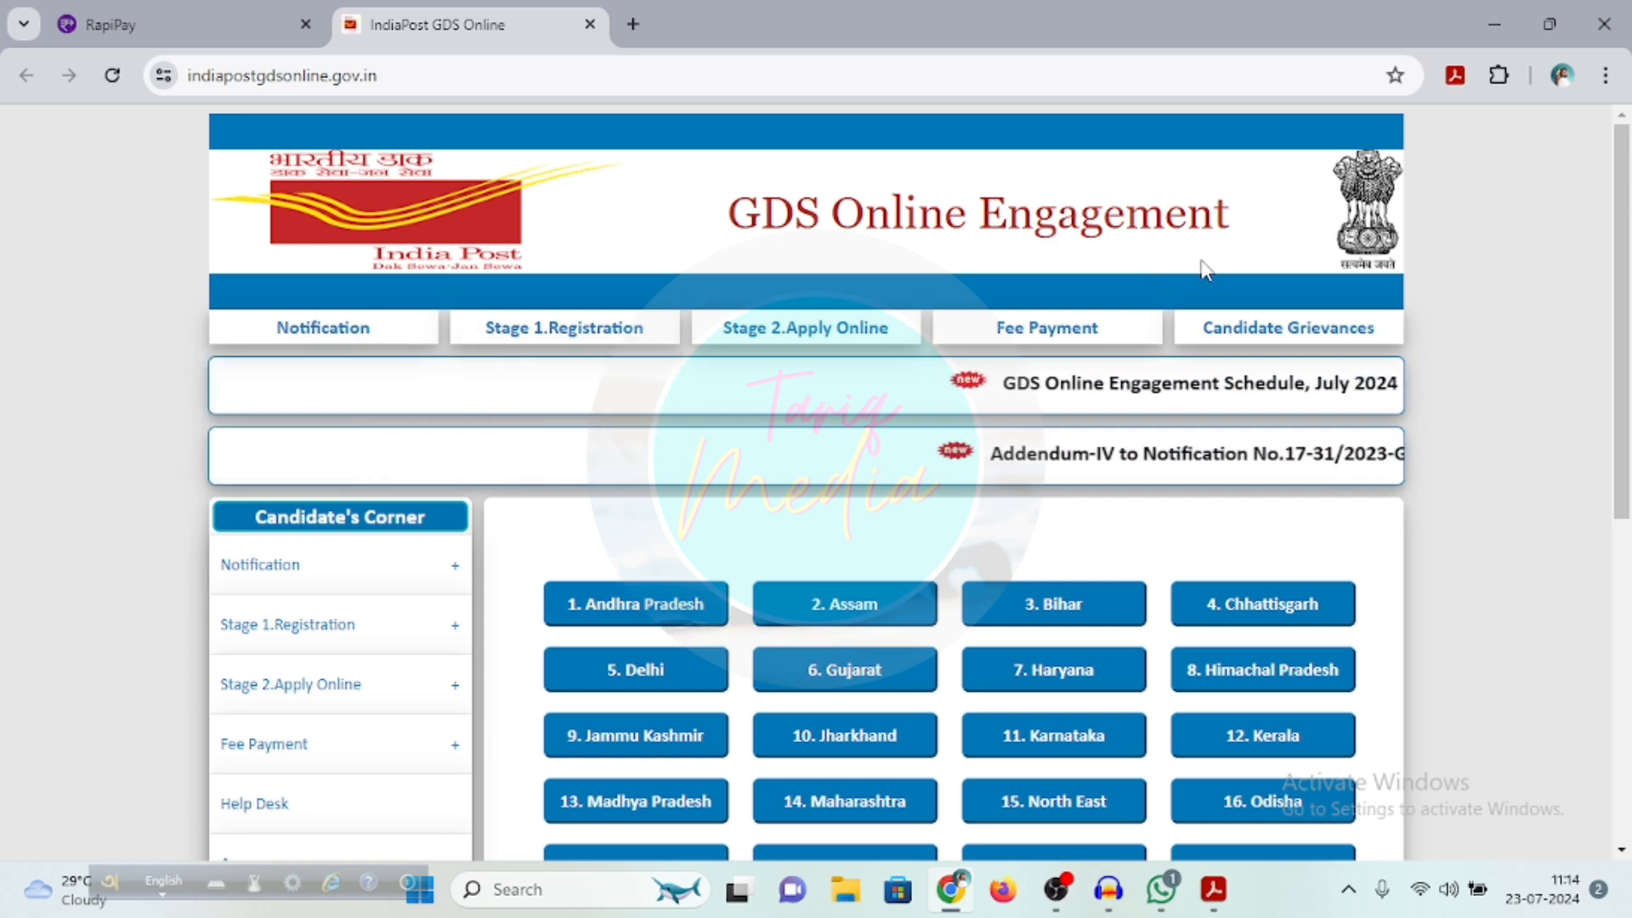
Open the Stage 1 Registration form on the India Post GDS site
{"action": "mouse_move", "coordinate": [523, 334]}
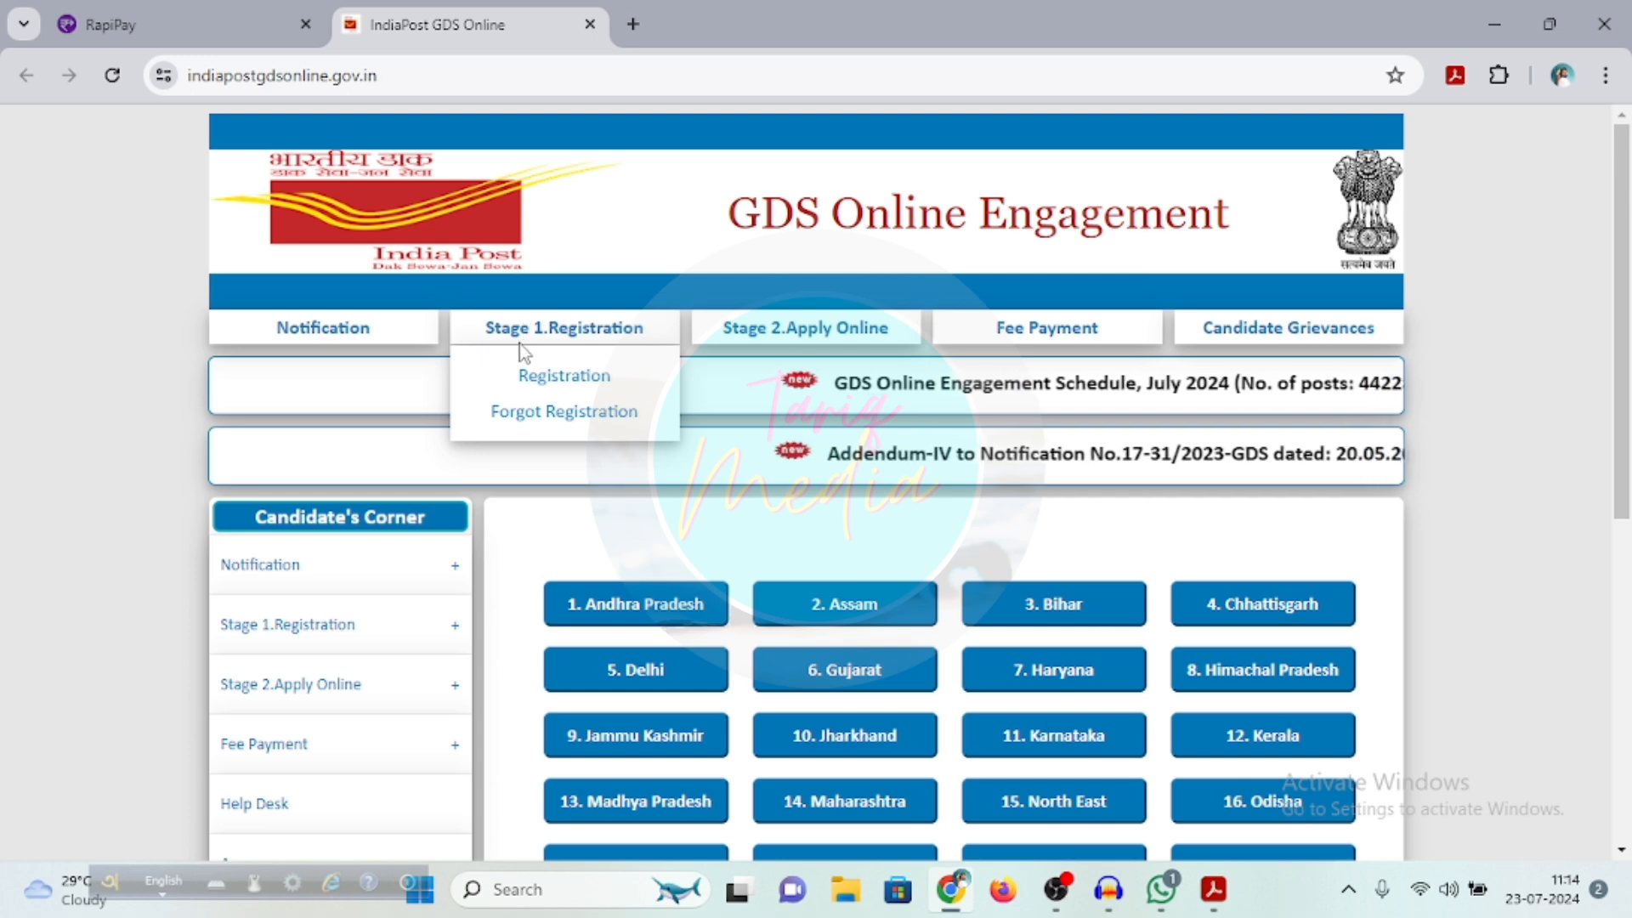
{"action": "left_click", "coordinate": [581, 390]}
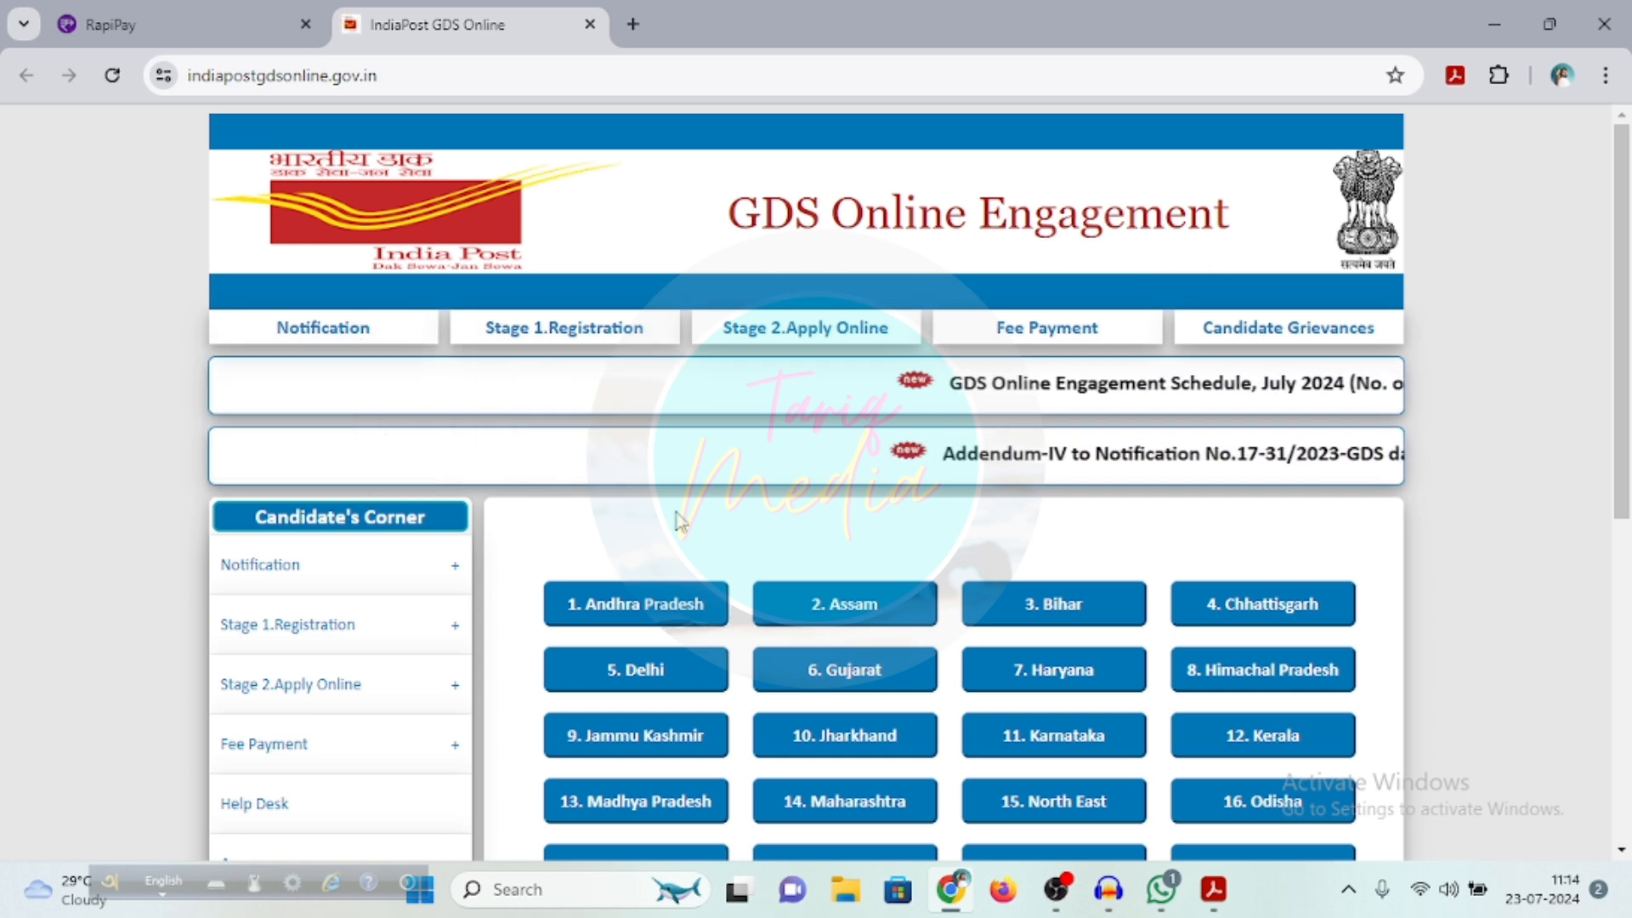
{"action": "mouse_move", "coordinate": [522, 330]}
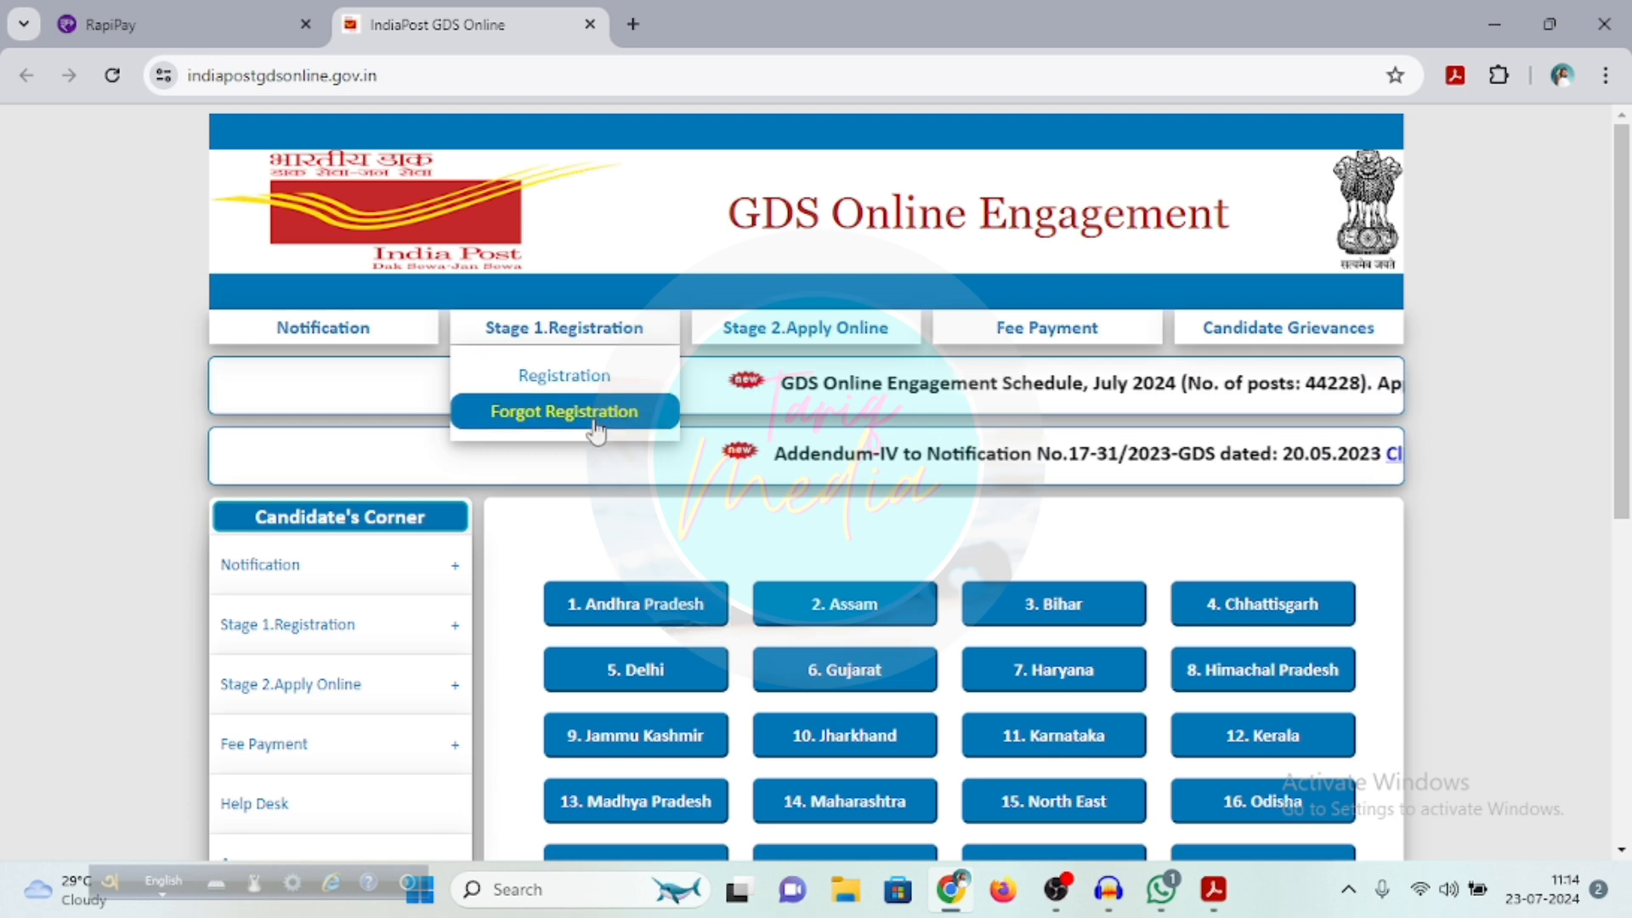
{"action": "left_click", "coordinate": [581, 392]}
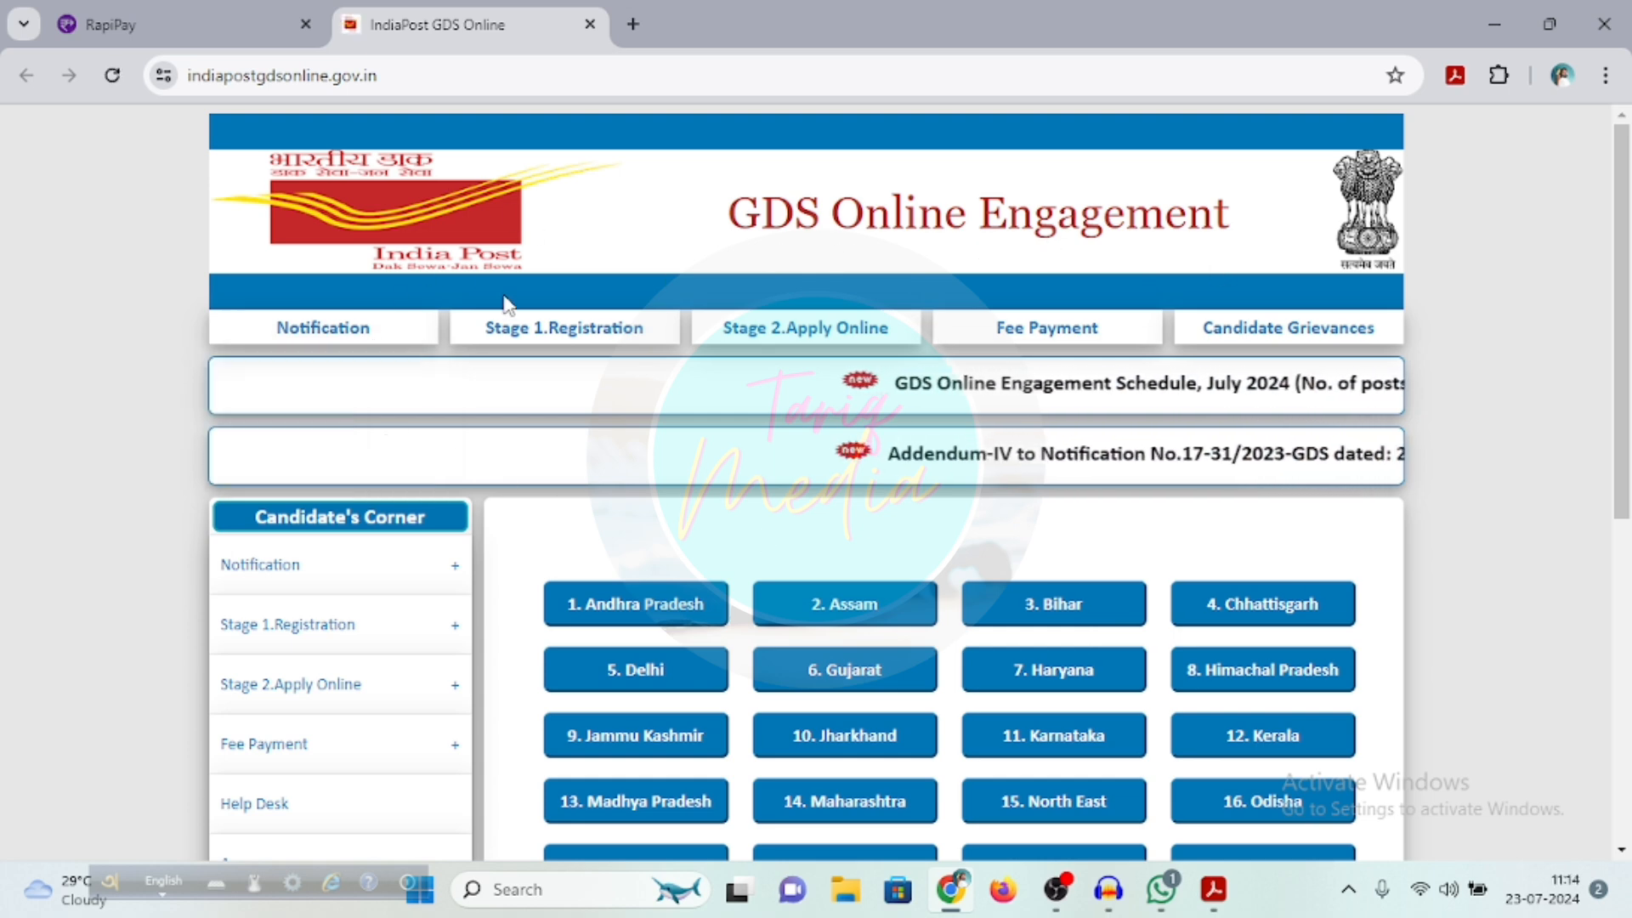
{"action": "mouse_move", "coordinate": [527, 350]}
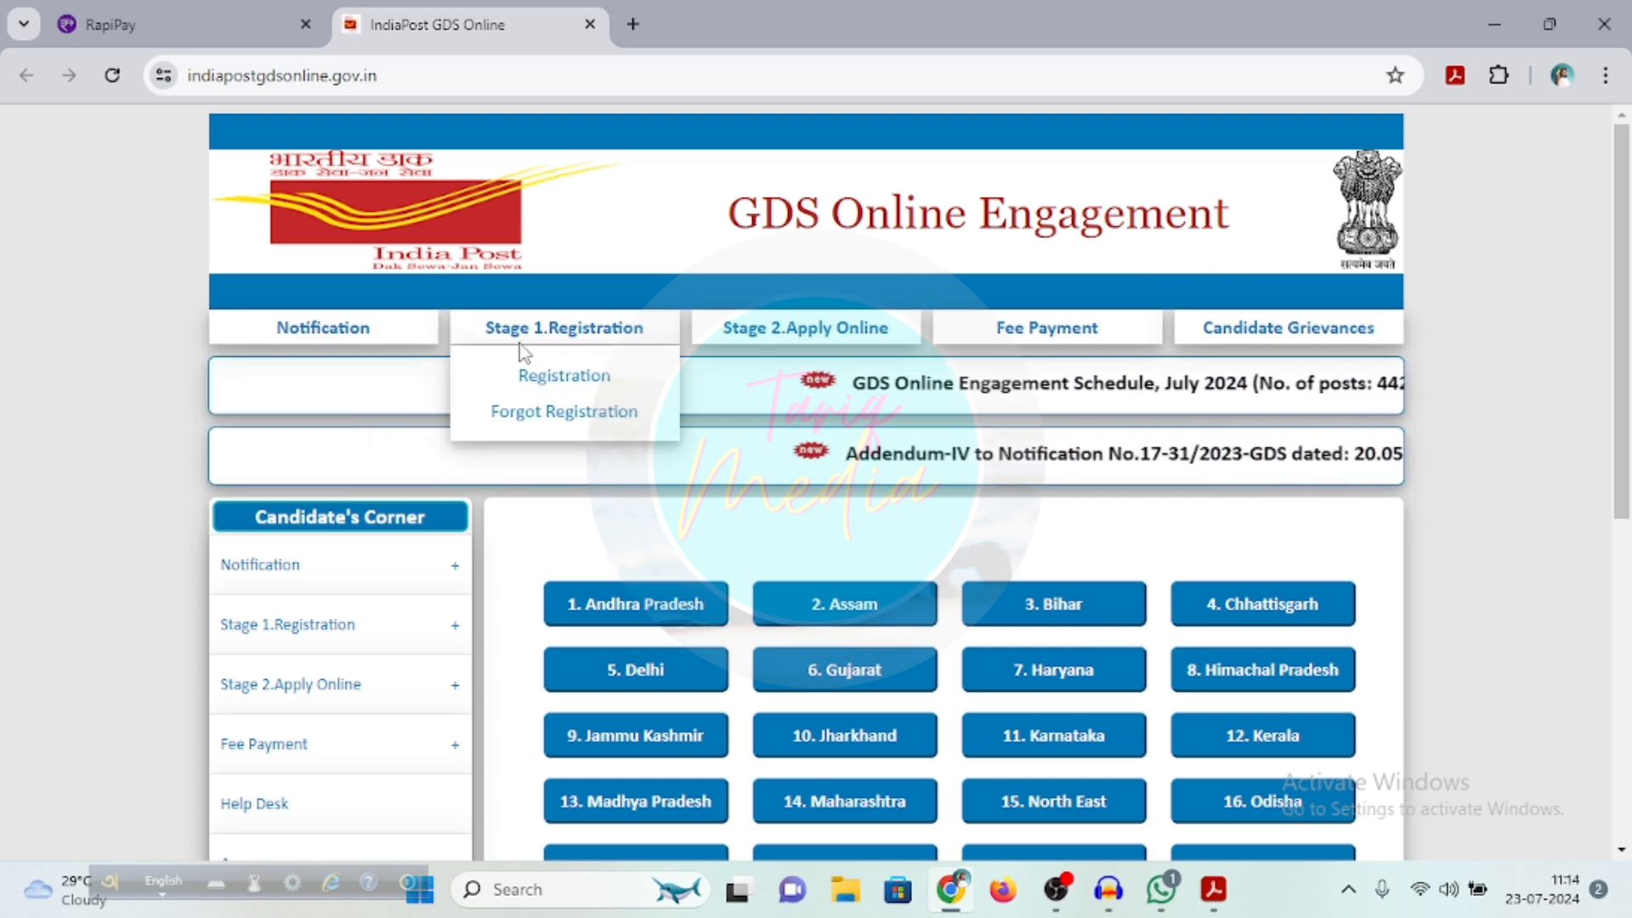
{"action": "left_click", "coordinate": [579, 390]}
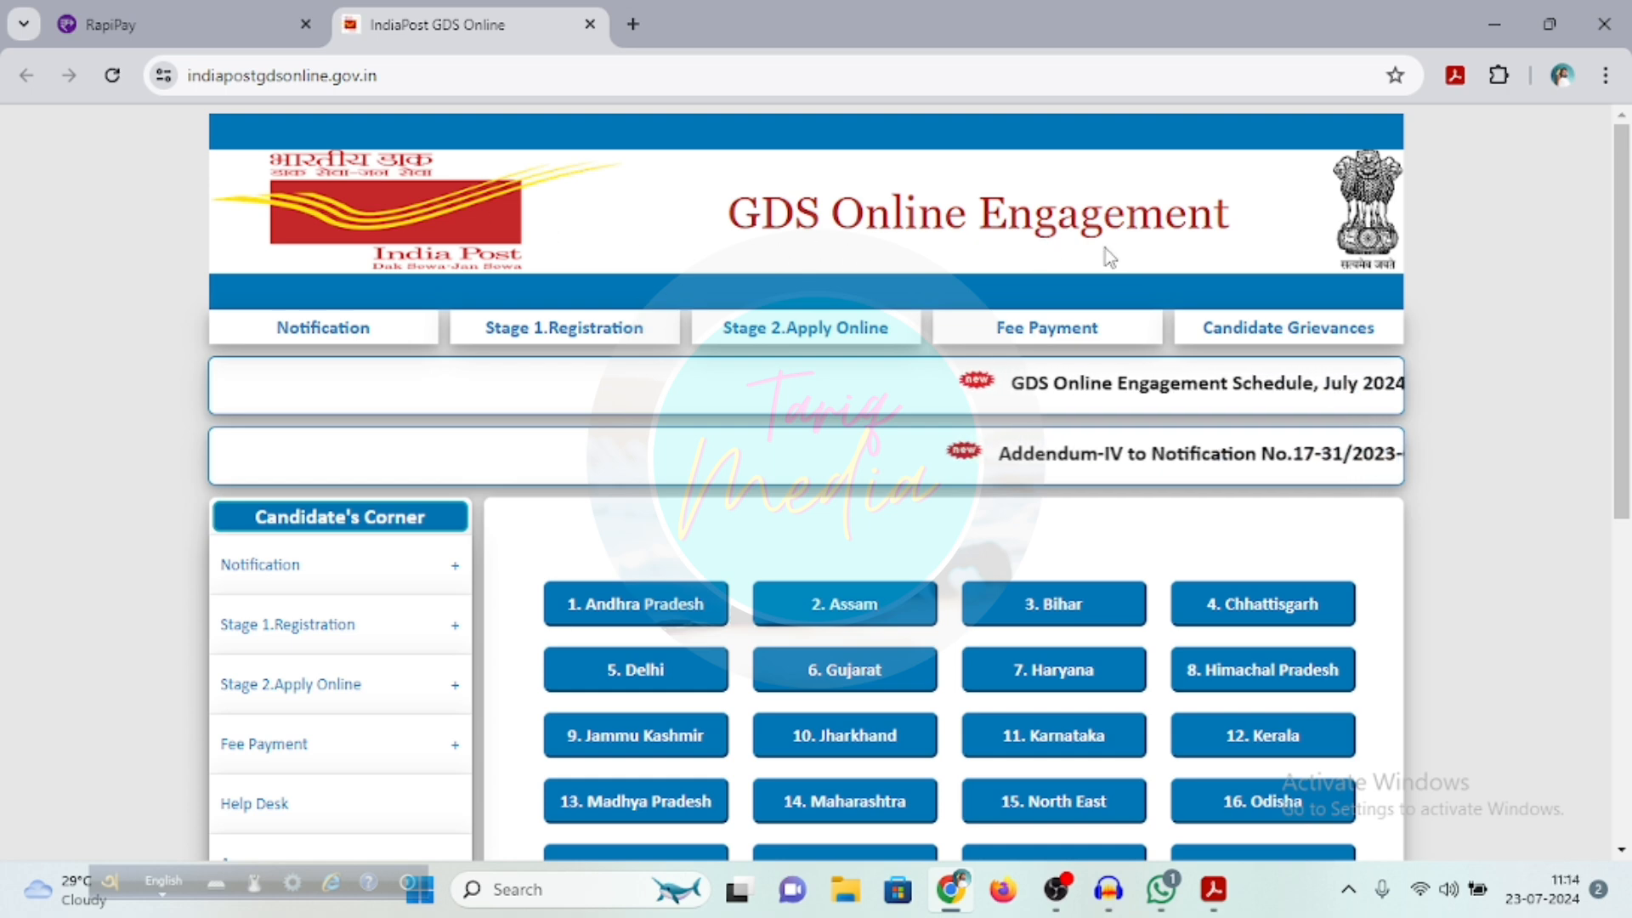
{"action": "mouse_move", "coordinate": [527, 349]}
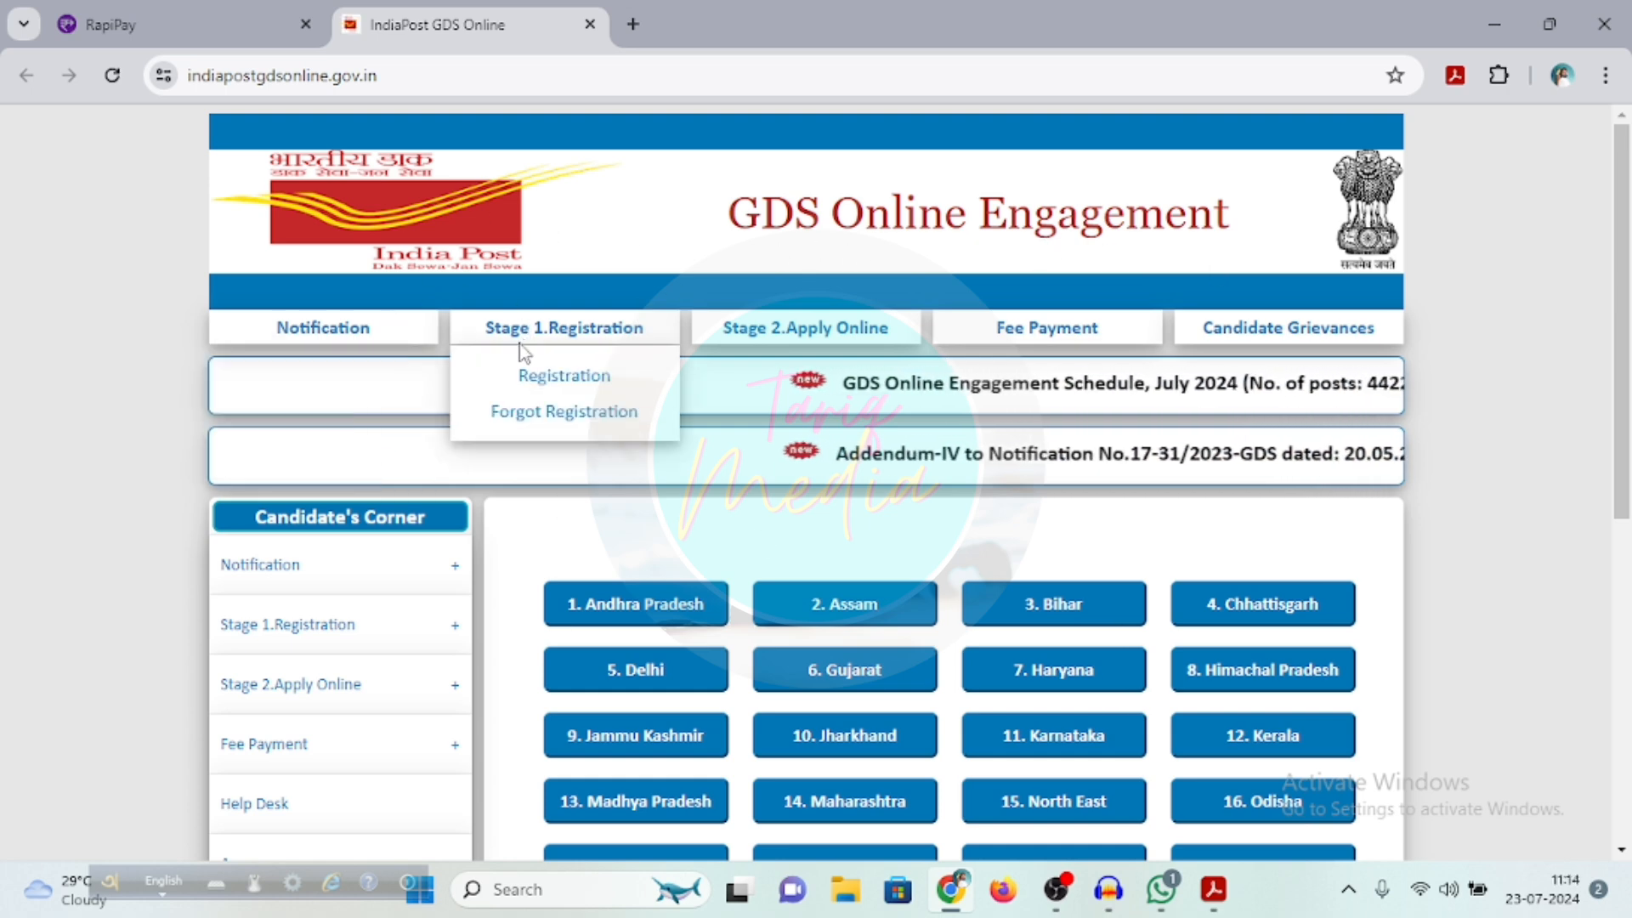
{"action": "left_click", "coordinate": [580, 387]}
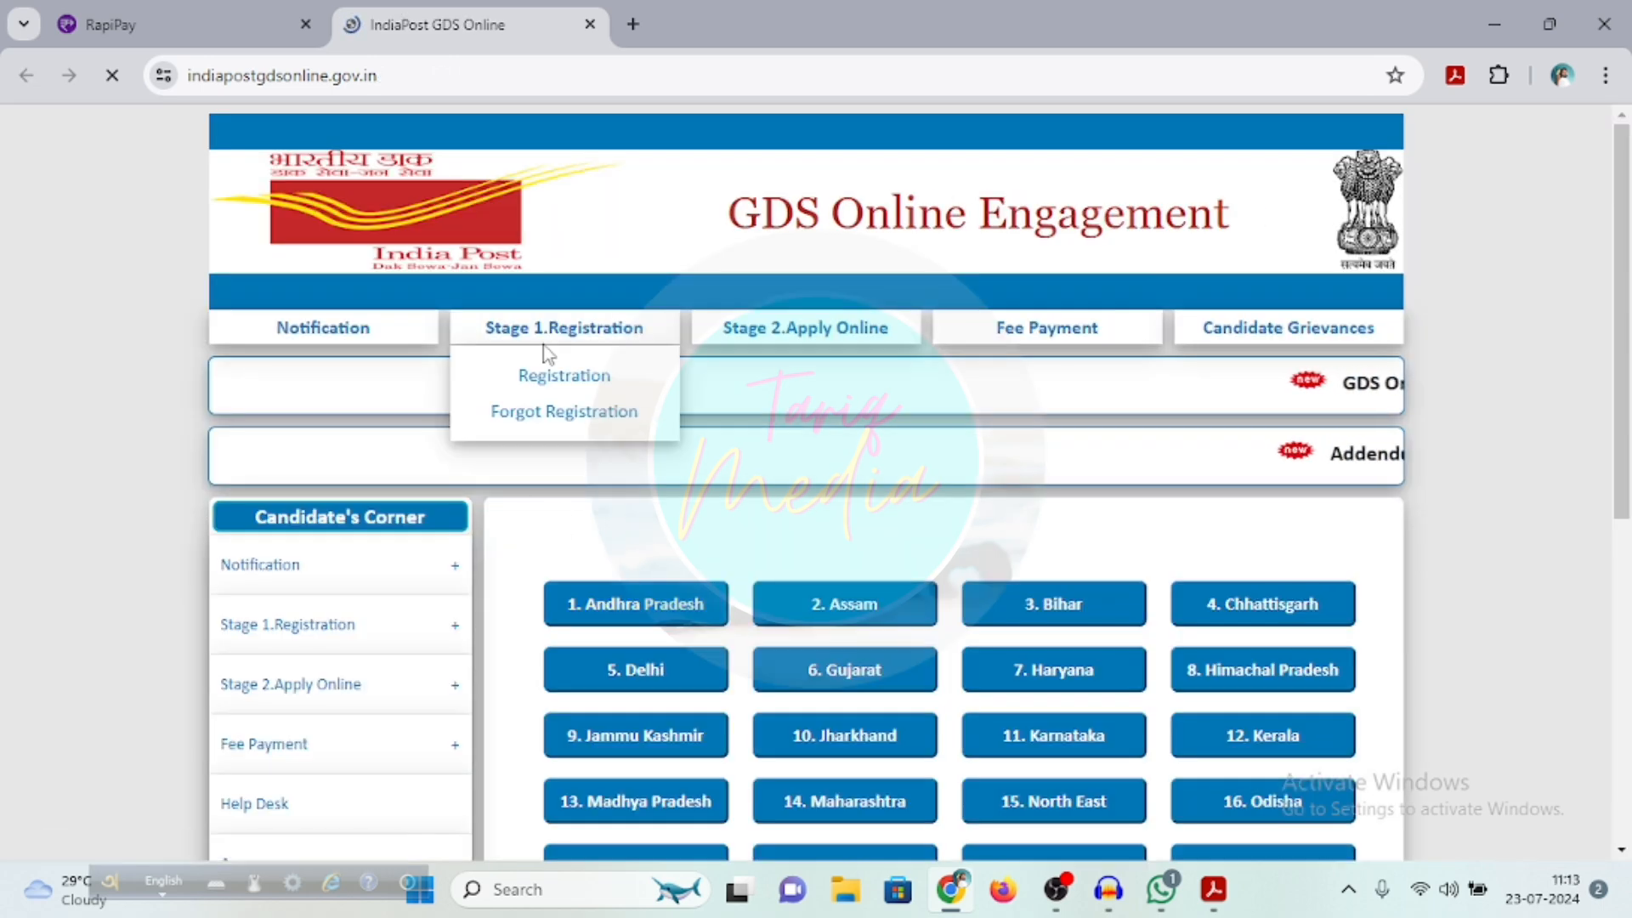
{"action": "mouse_move", "coordinate": [356, 334]}
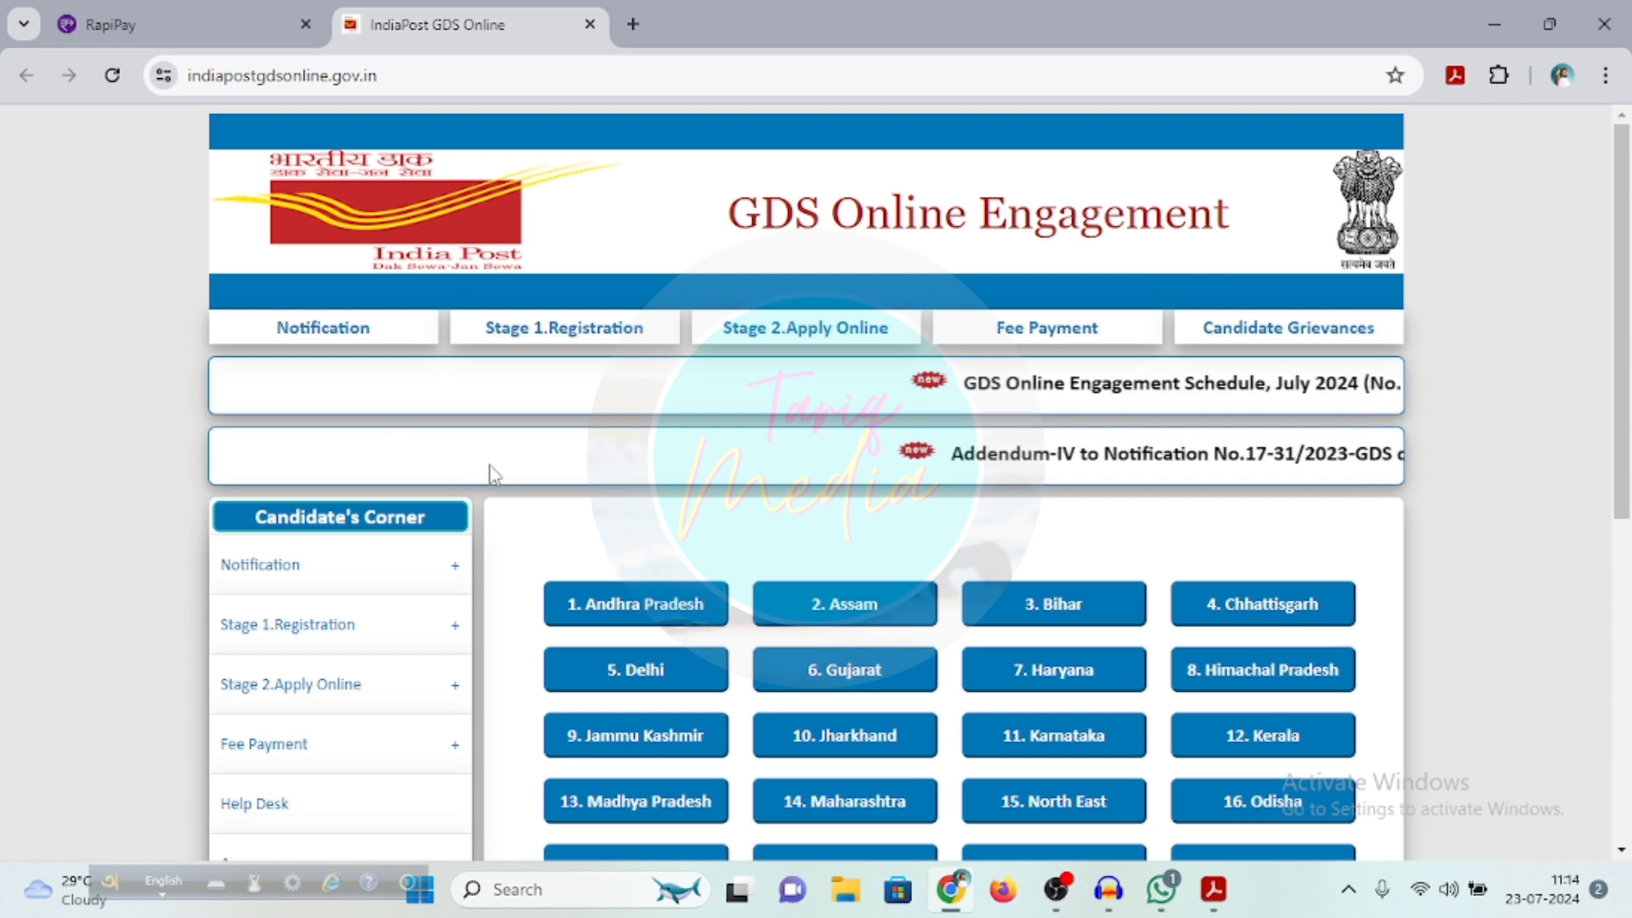
{"action": "mouse_move", "coordinate": [527, 332]}
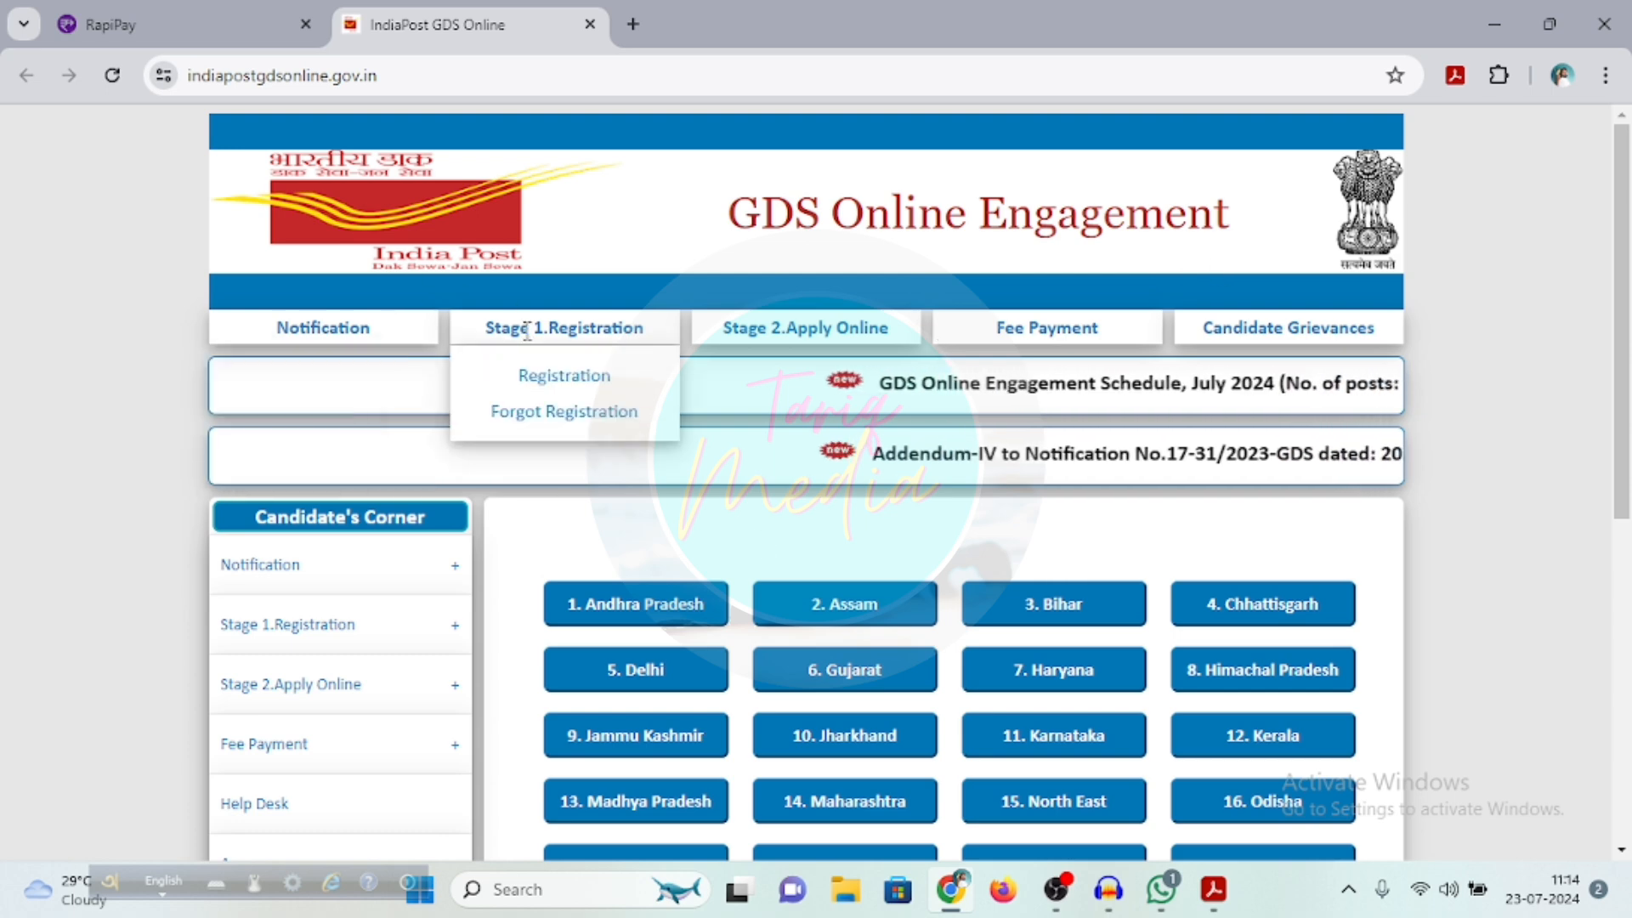
{"action": "left_click", "coordinate": [581, 389]}
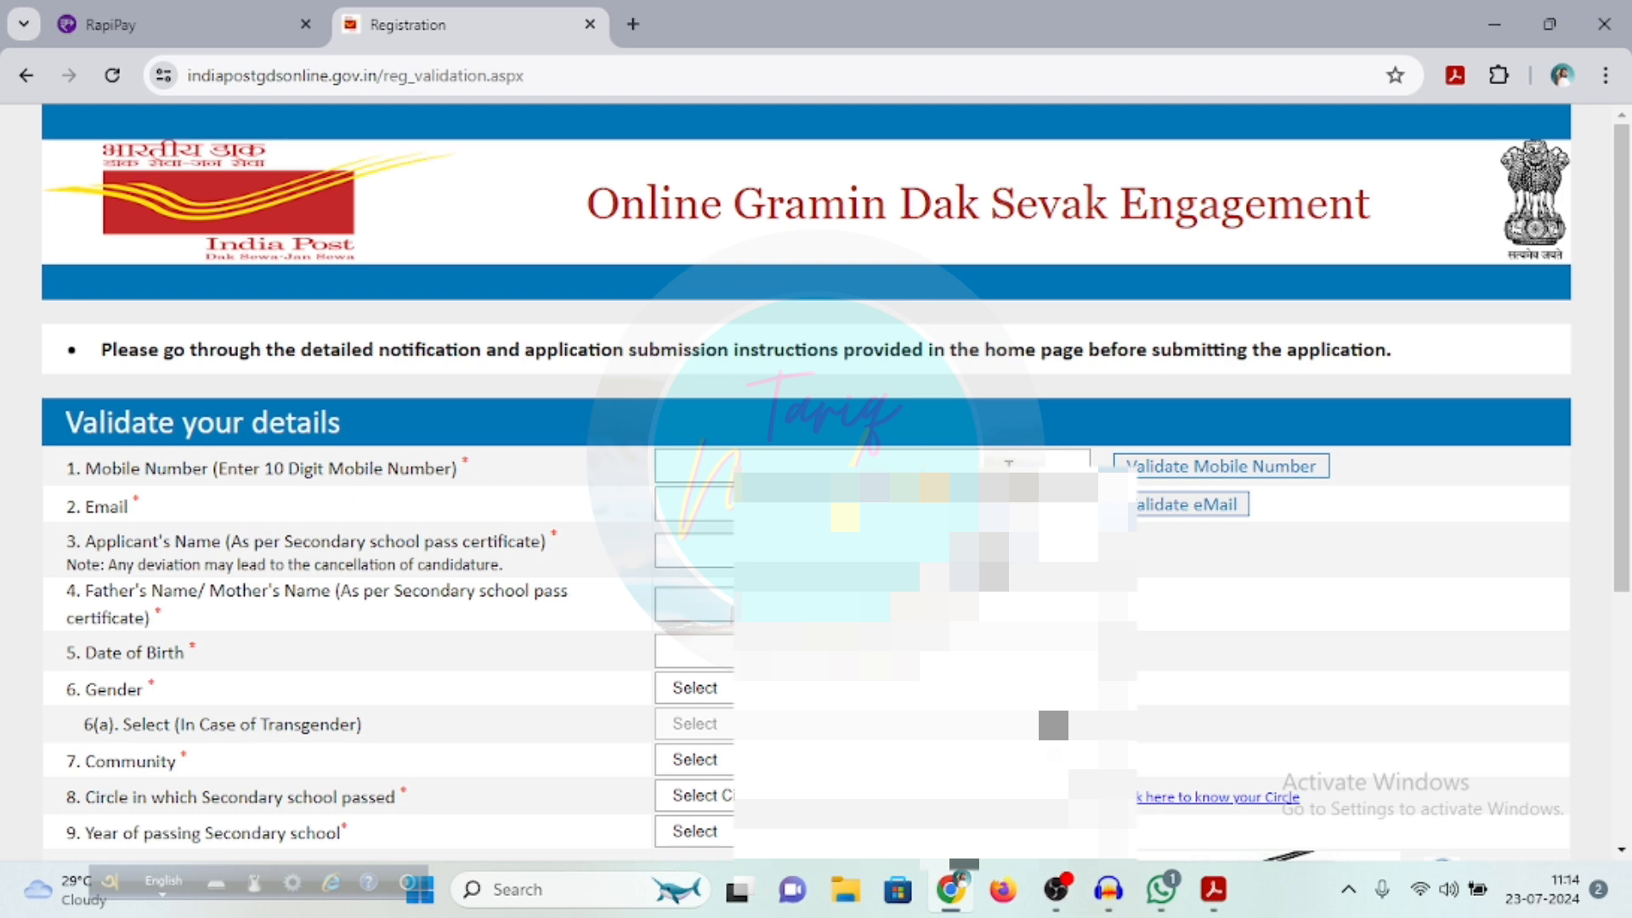
Enter the applicant's mobile number and validate it with the OTP received
{"action": "left_click", "coordinate": [876, 462]}
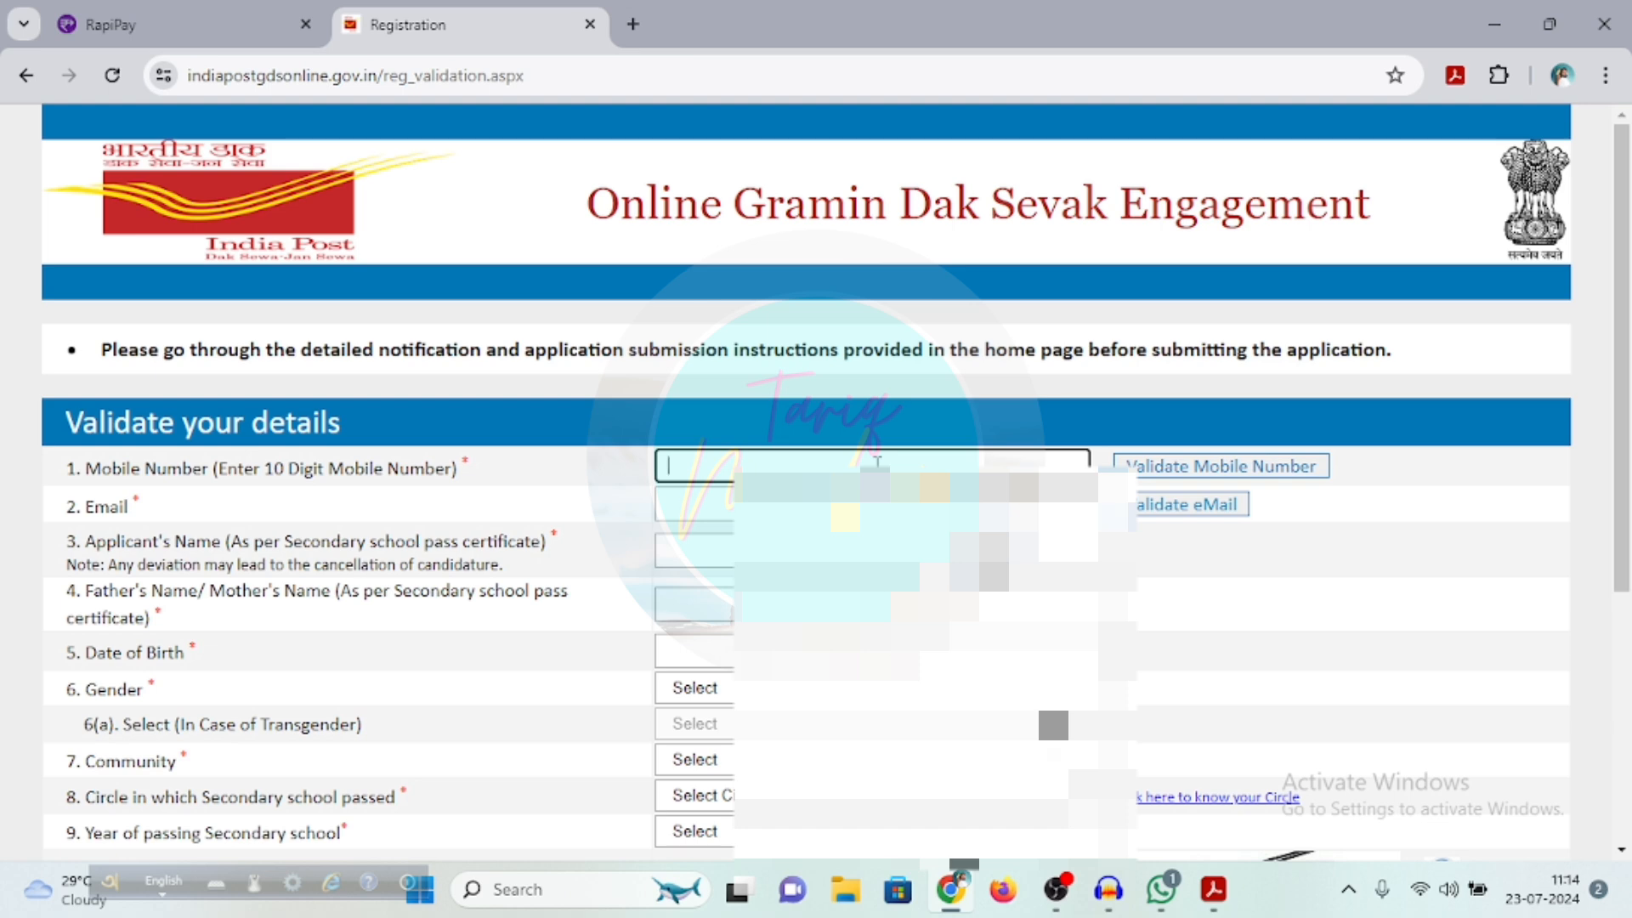
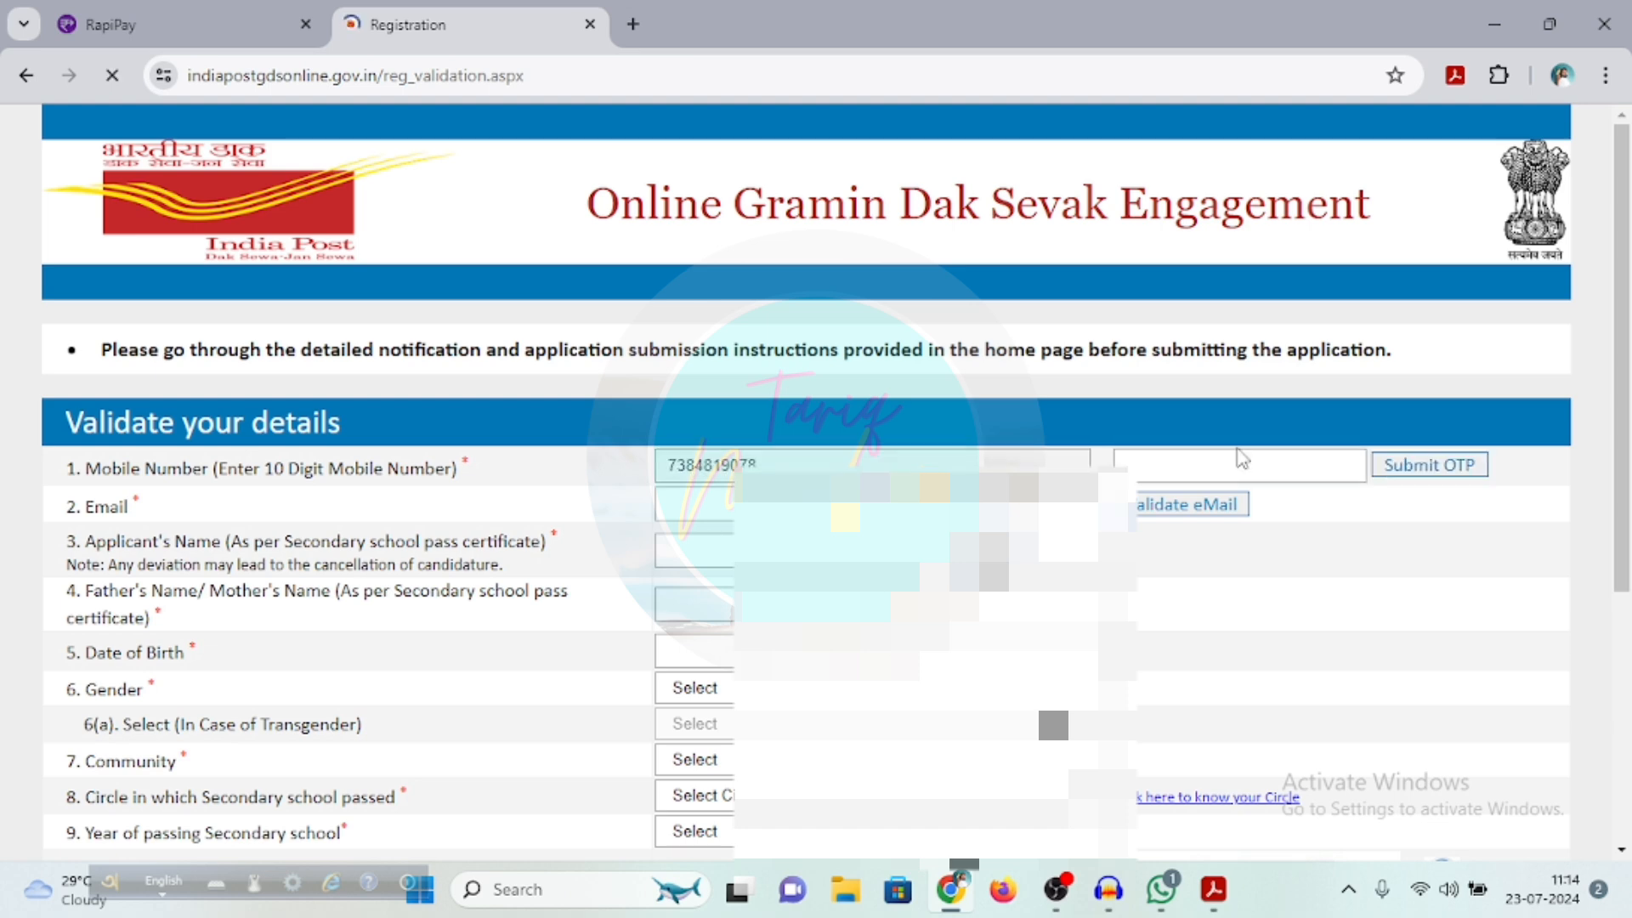
{"action": "left_click", "coordinate": [1208, 470]}
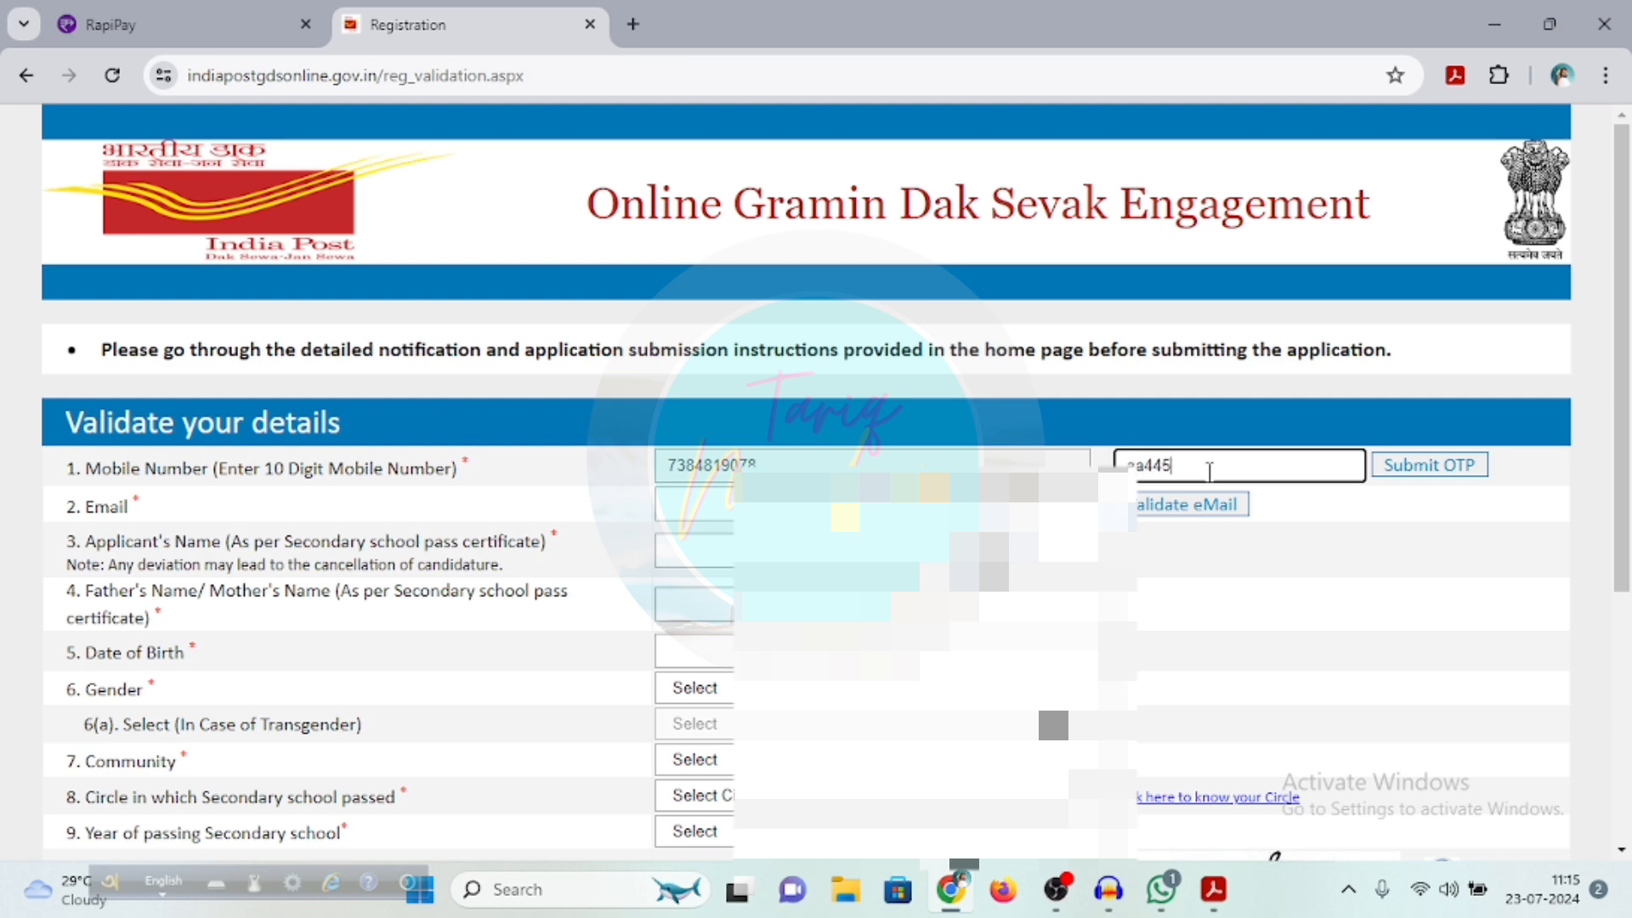
{"action": "left_click", "coordinate": [1449, 466]}
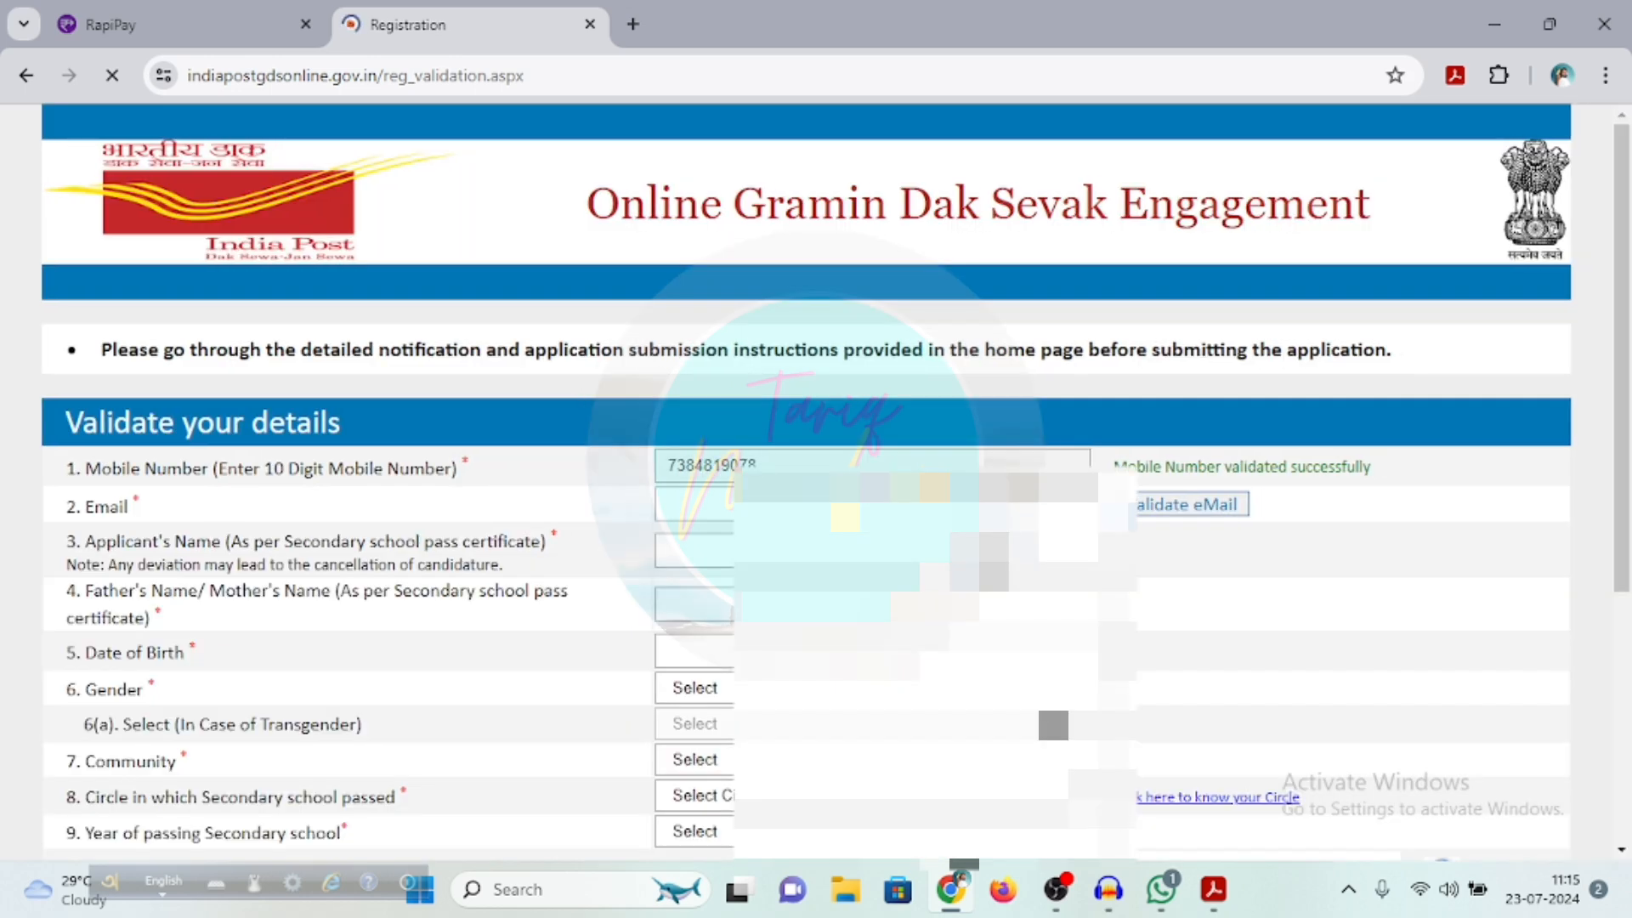
Fill in the email, applicant's name, parent's name and date of birth, and validate the email with its OTP
{"action": "left_click", "coordinate": [719, 507]}
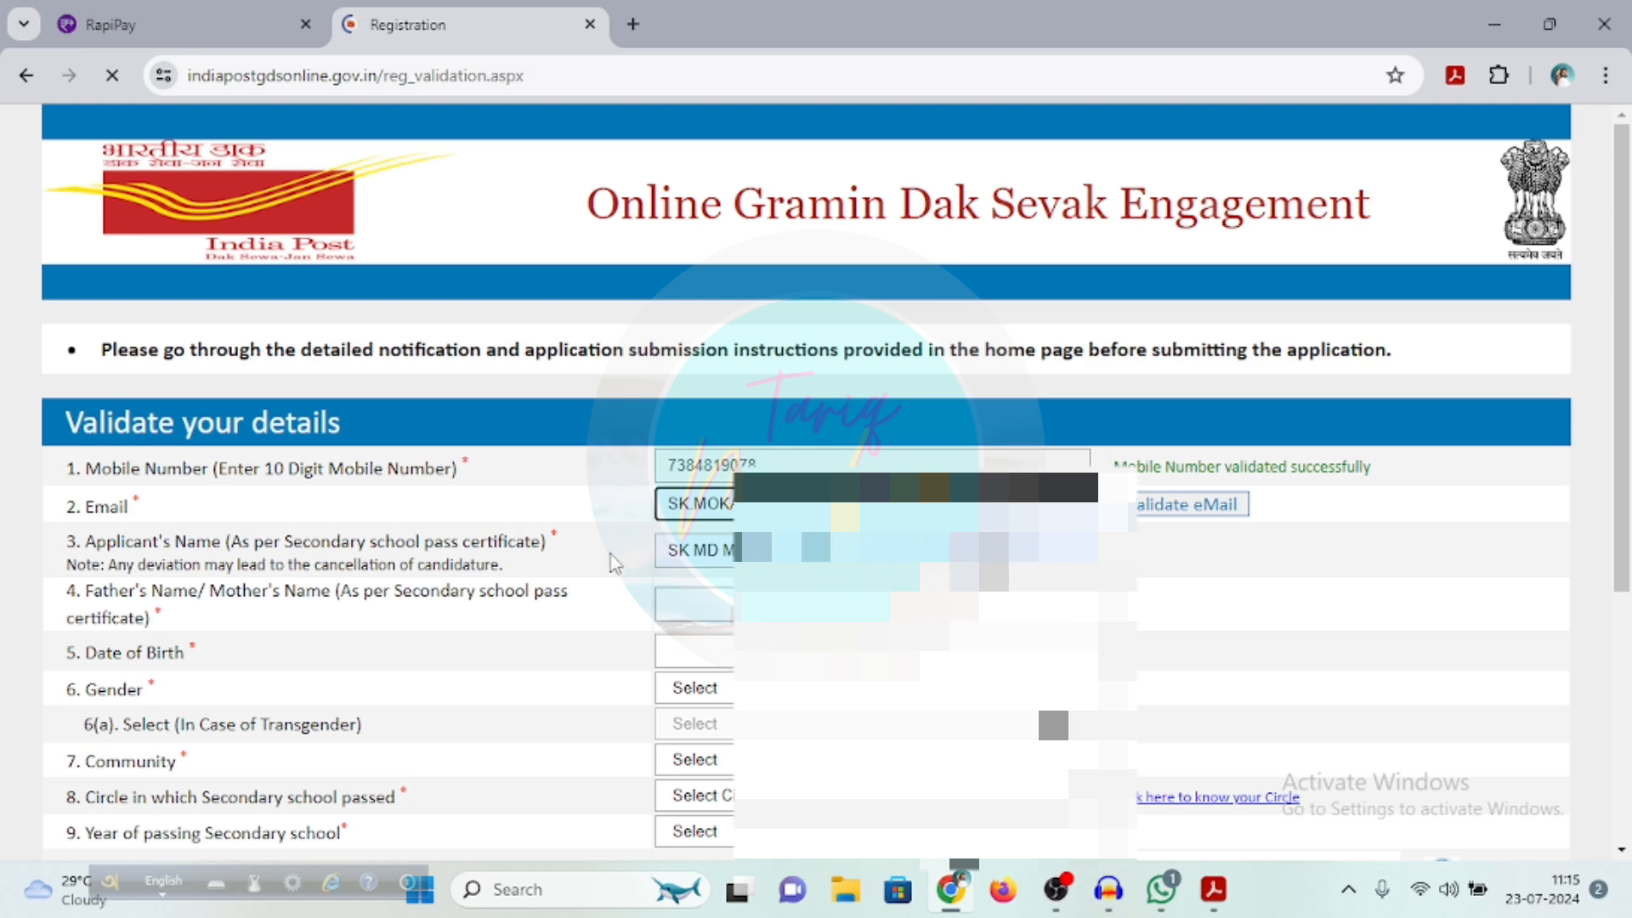
{"action": "left_click", "coordinate": [1198, 505]}
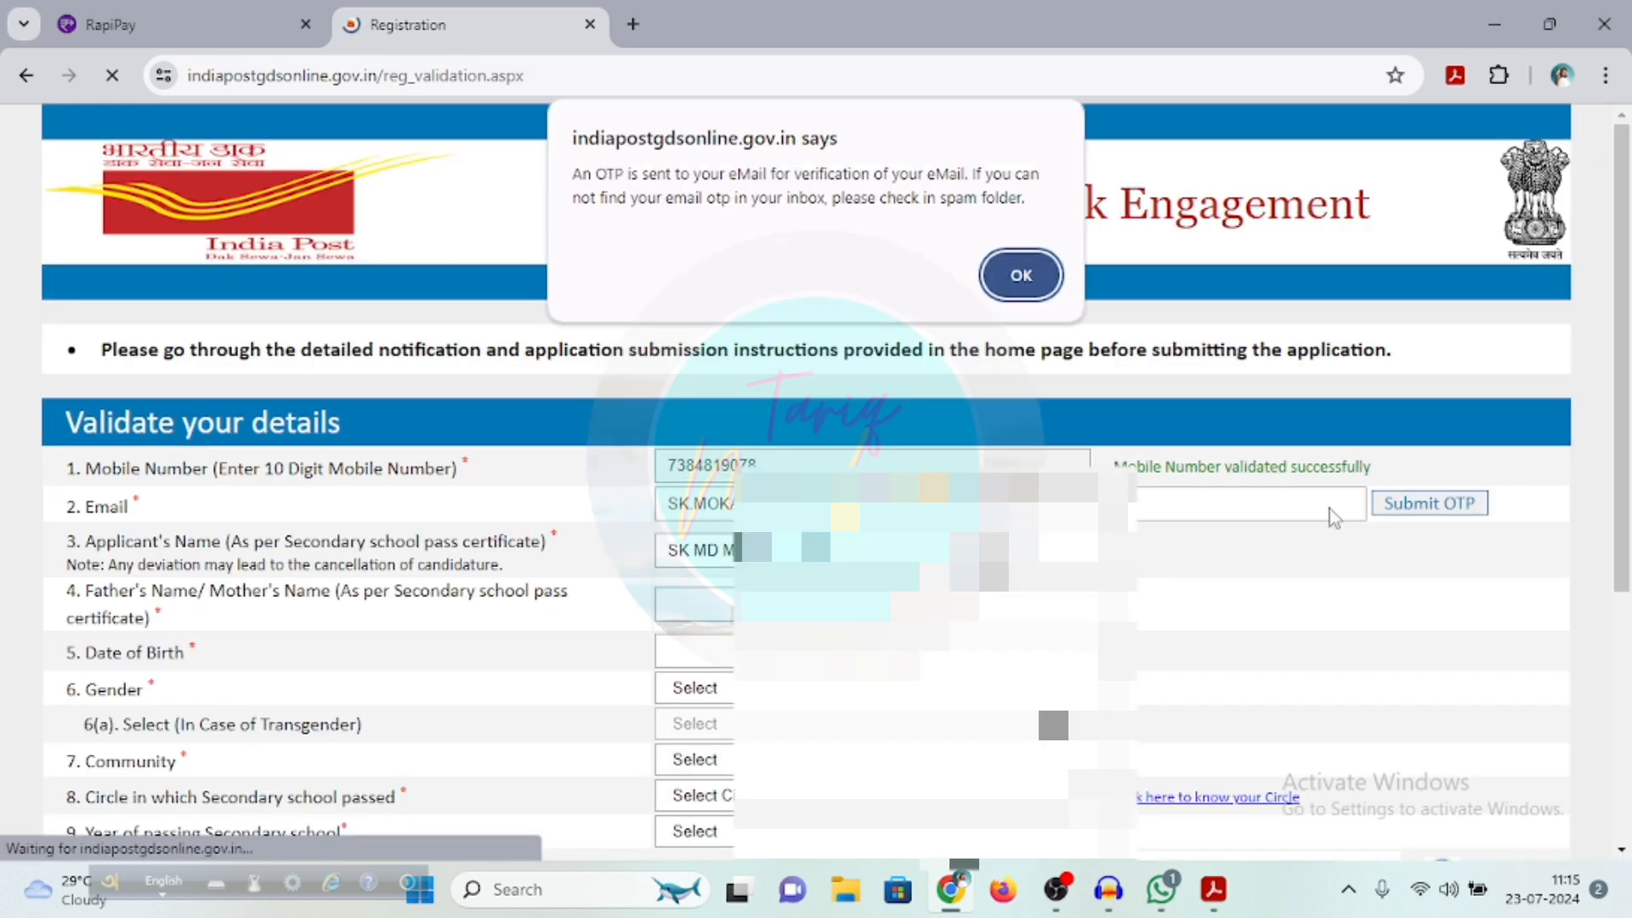
{"action": "left_click", "coordinate": [1013, 285]}
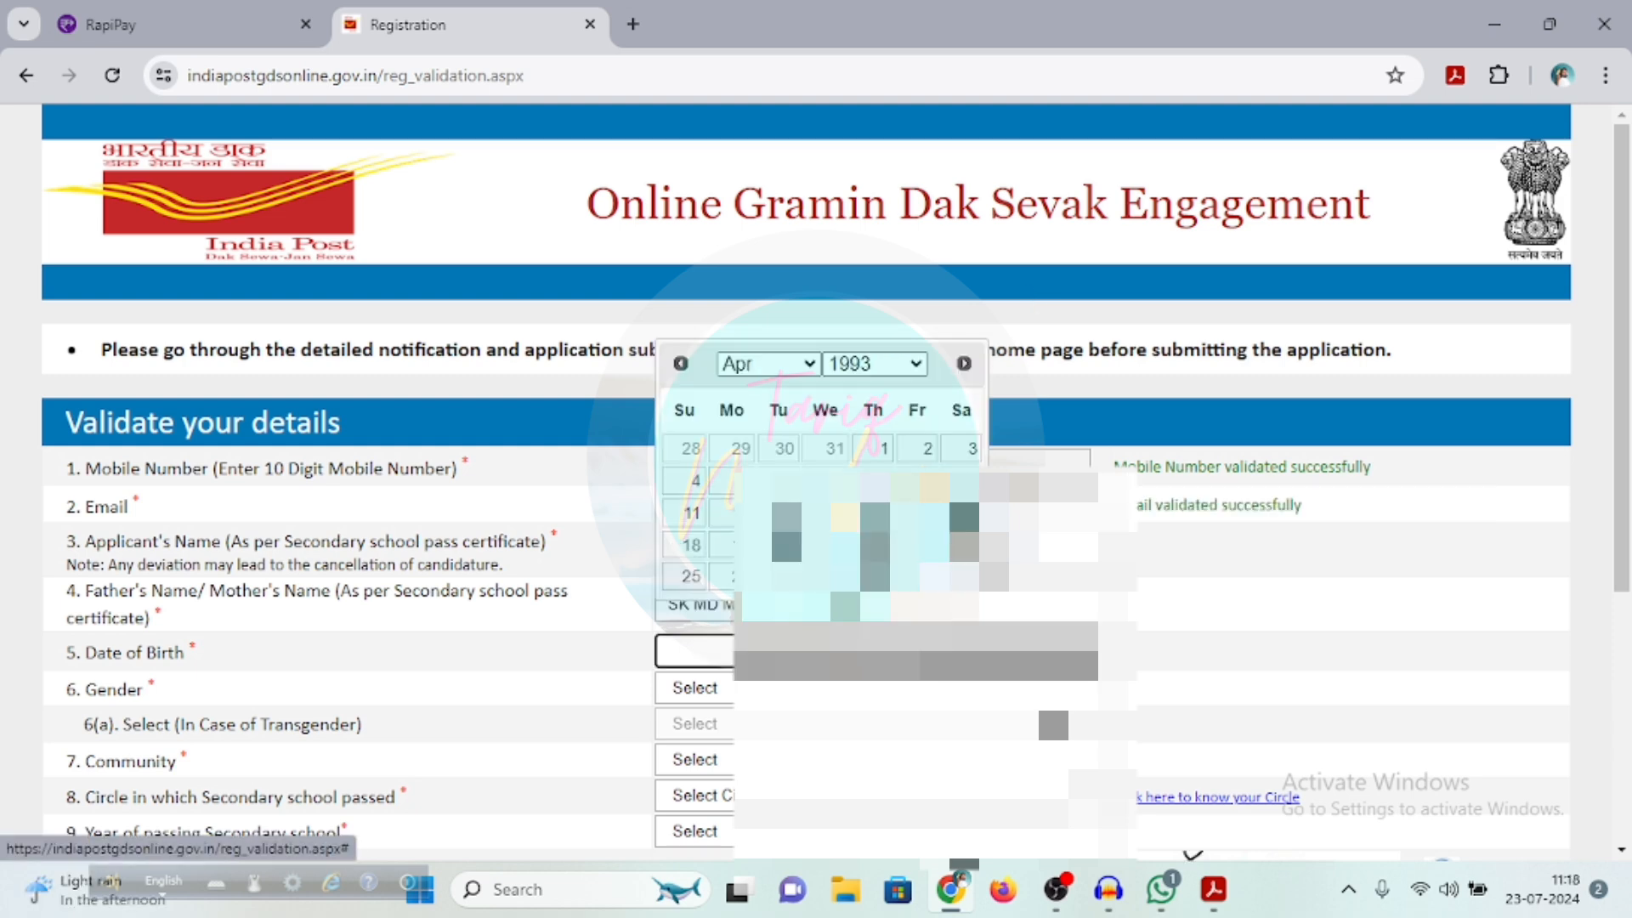
{"action": "left_click", "coordinate": [925, 484]}
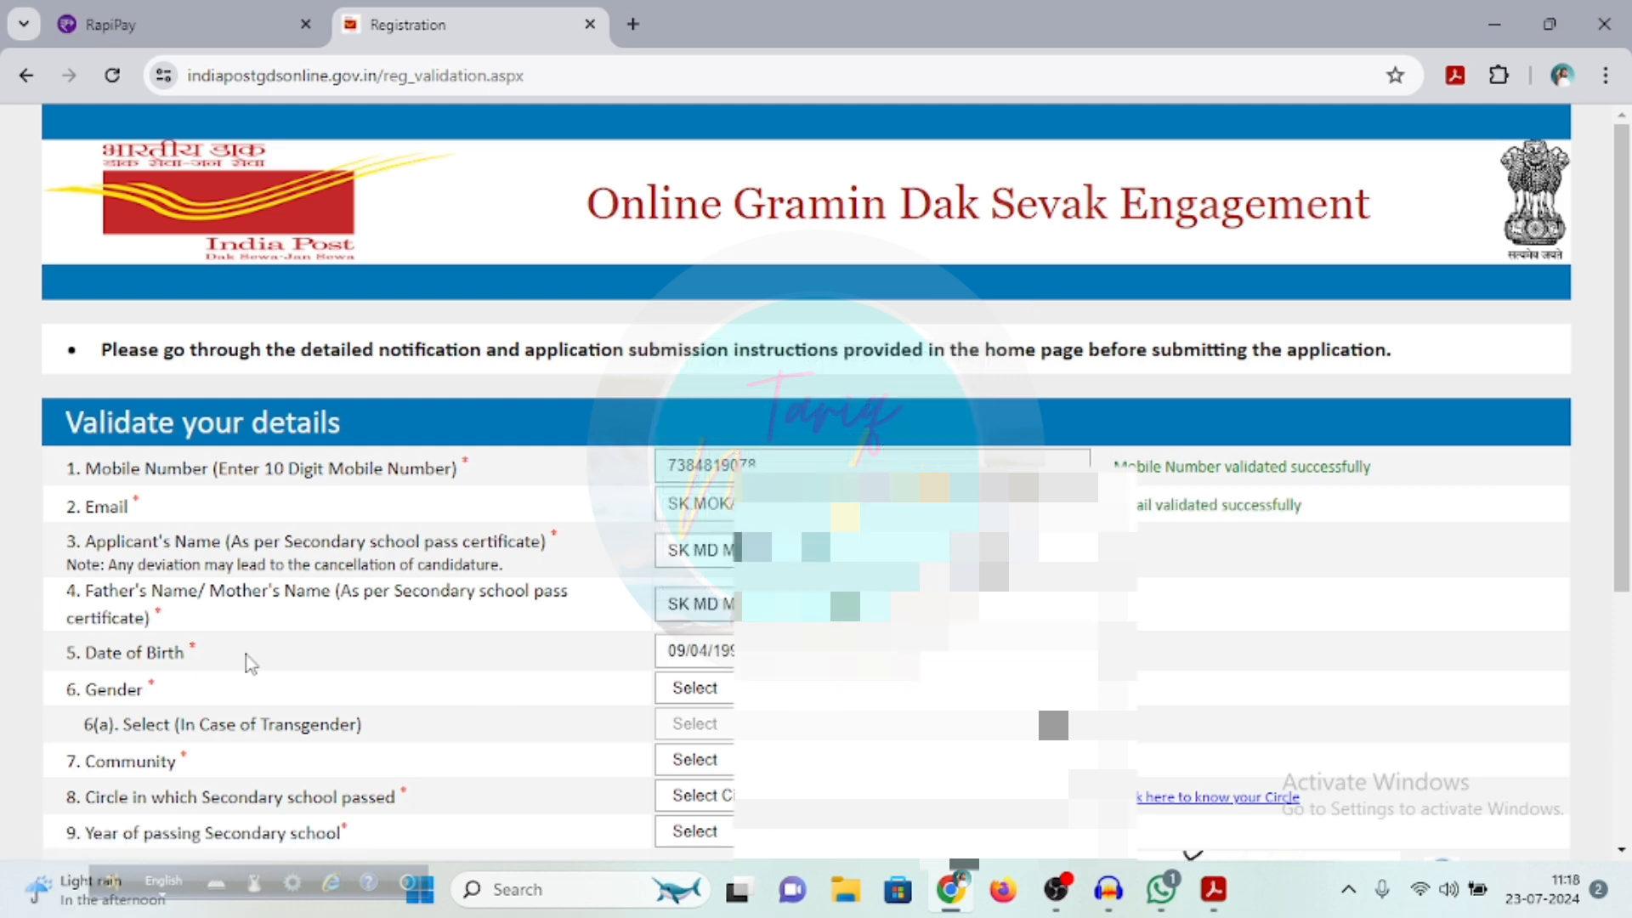
Set the gender to Male and the community to UR
{"action": "left_click", "coordinate": [748, 690]}
{"action": "left_click", "coordinate": [748, 733]}
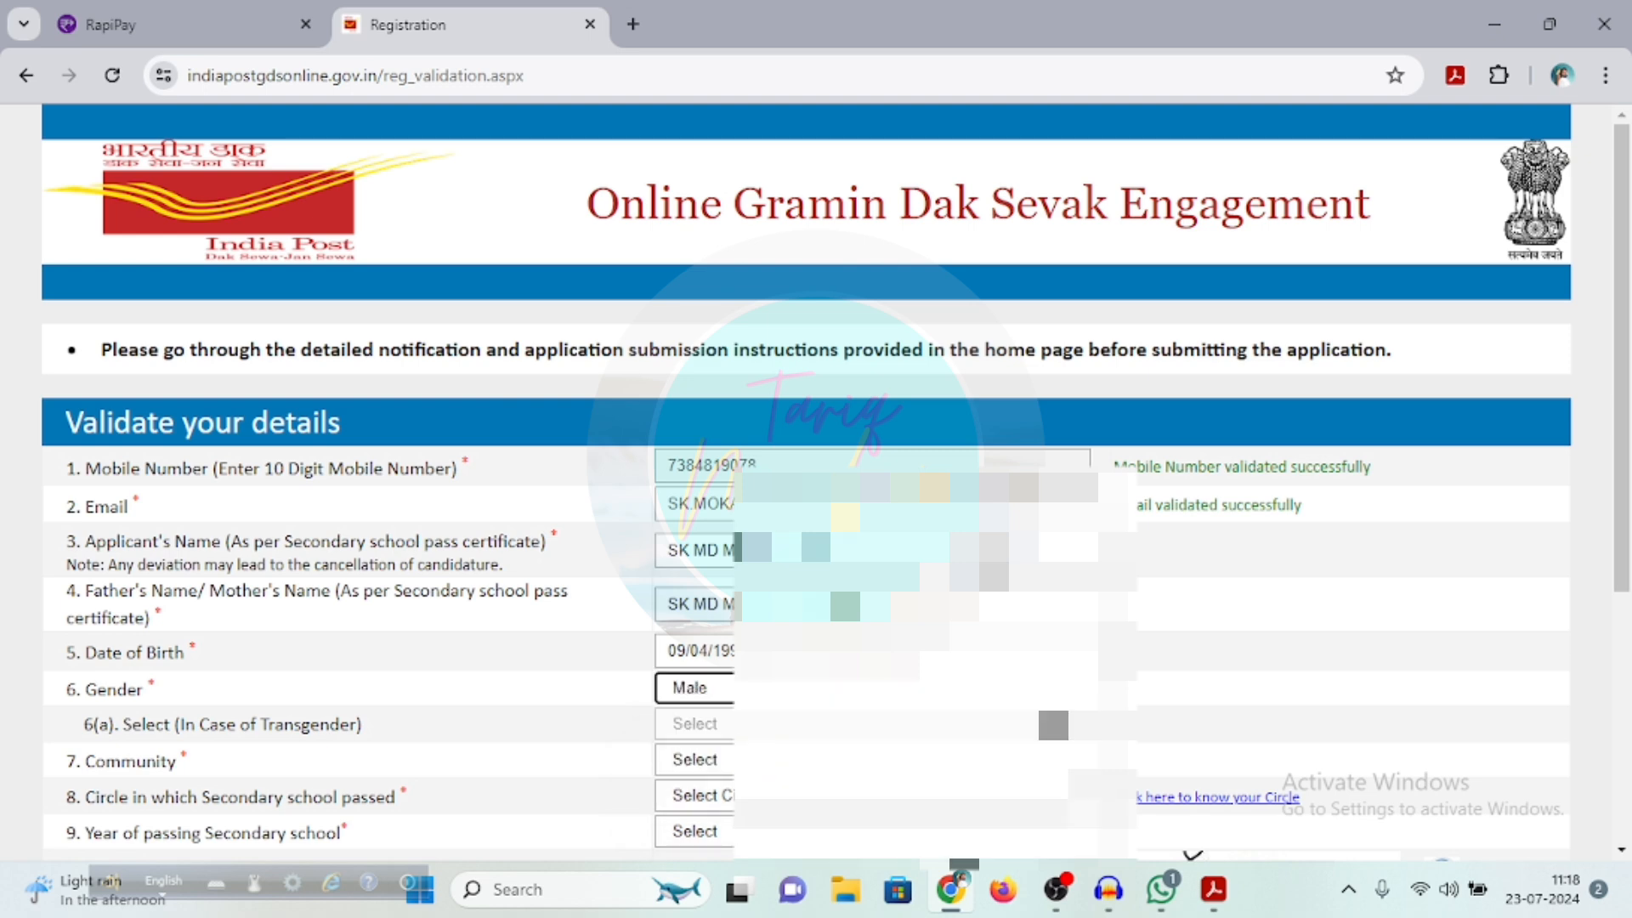
{"action": "scroll", "coordinate": [698, 695], "scroll_direction": "down", "scroll_amount": 3}
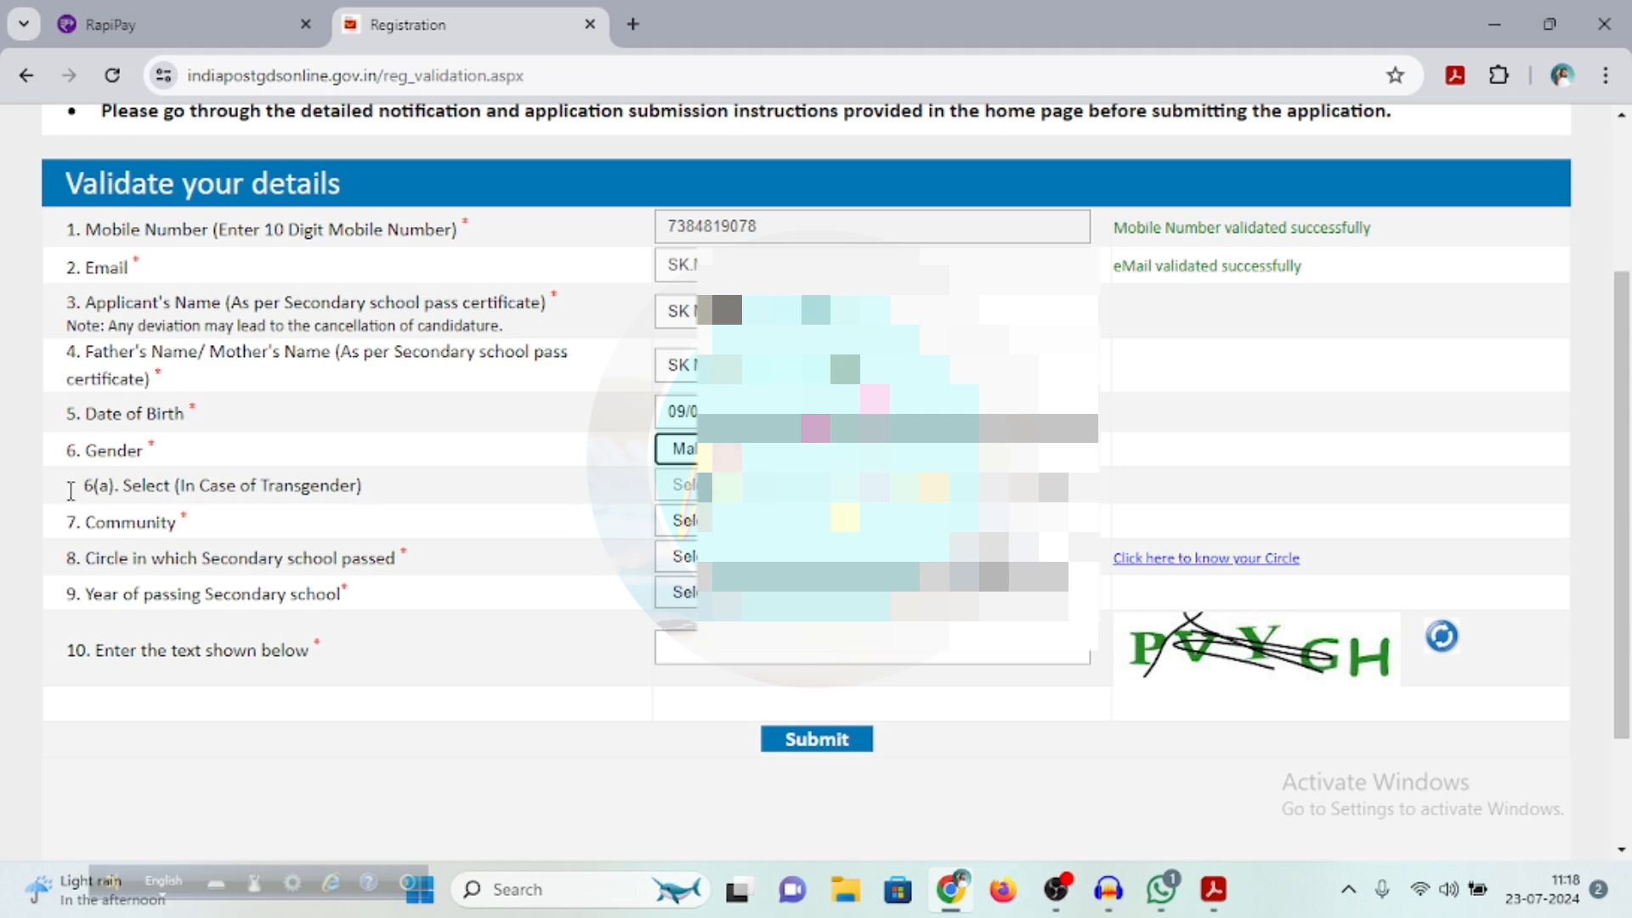
{"action": "left_click", "coordinate": [850, 520]}
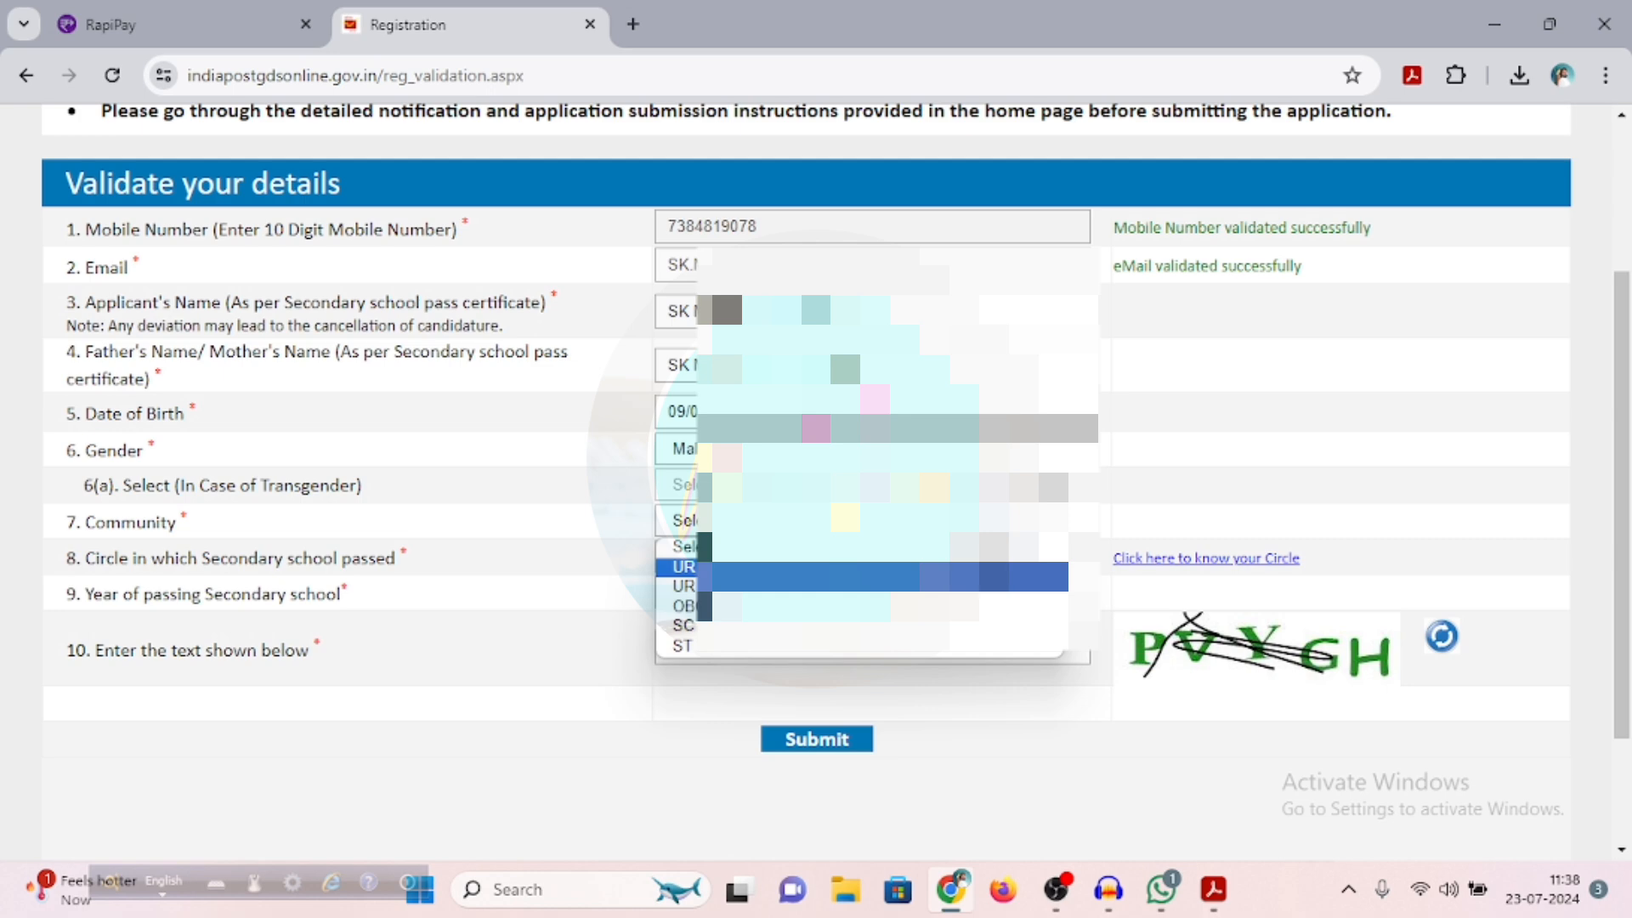
{"action": "left_click", "coordinate": [685, 567]}
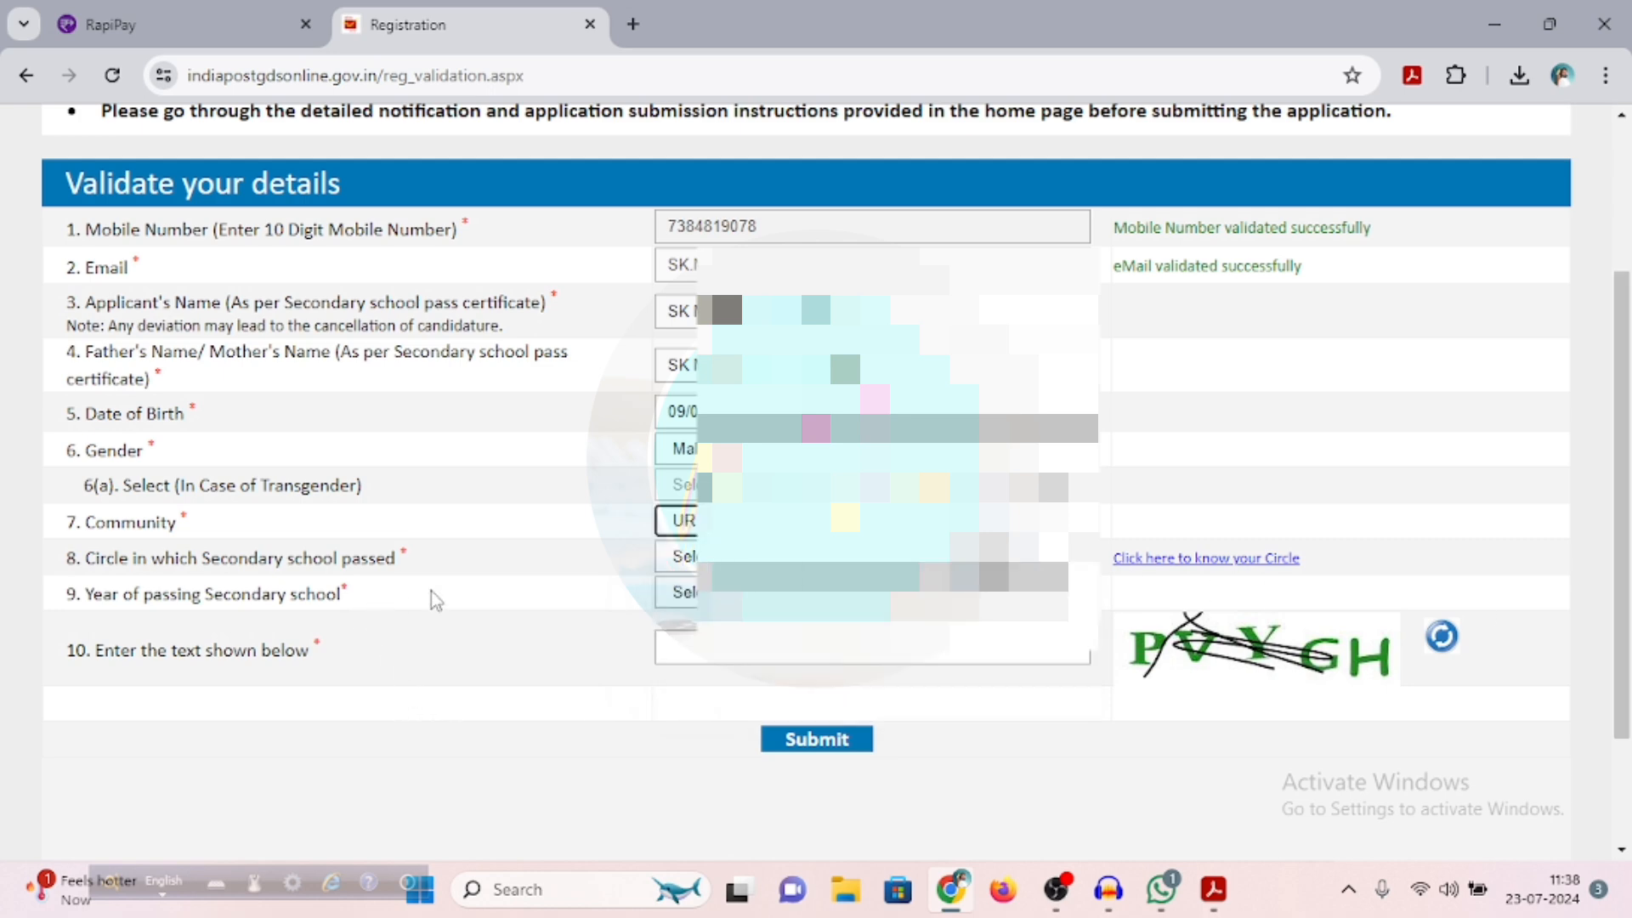
Set the secondary school circle to West Bengal and the year of passing to 2009
{"action": "left_click", "coordinate": [870, 557]}
{"action": "scroll", "coordinate": [873, 430], "scroll_direction": "down", "scroll_amount": 2}
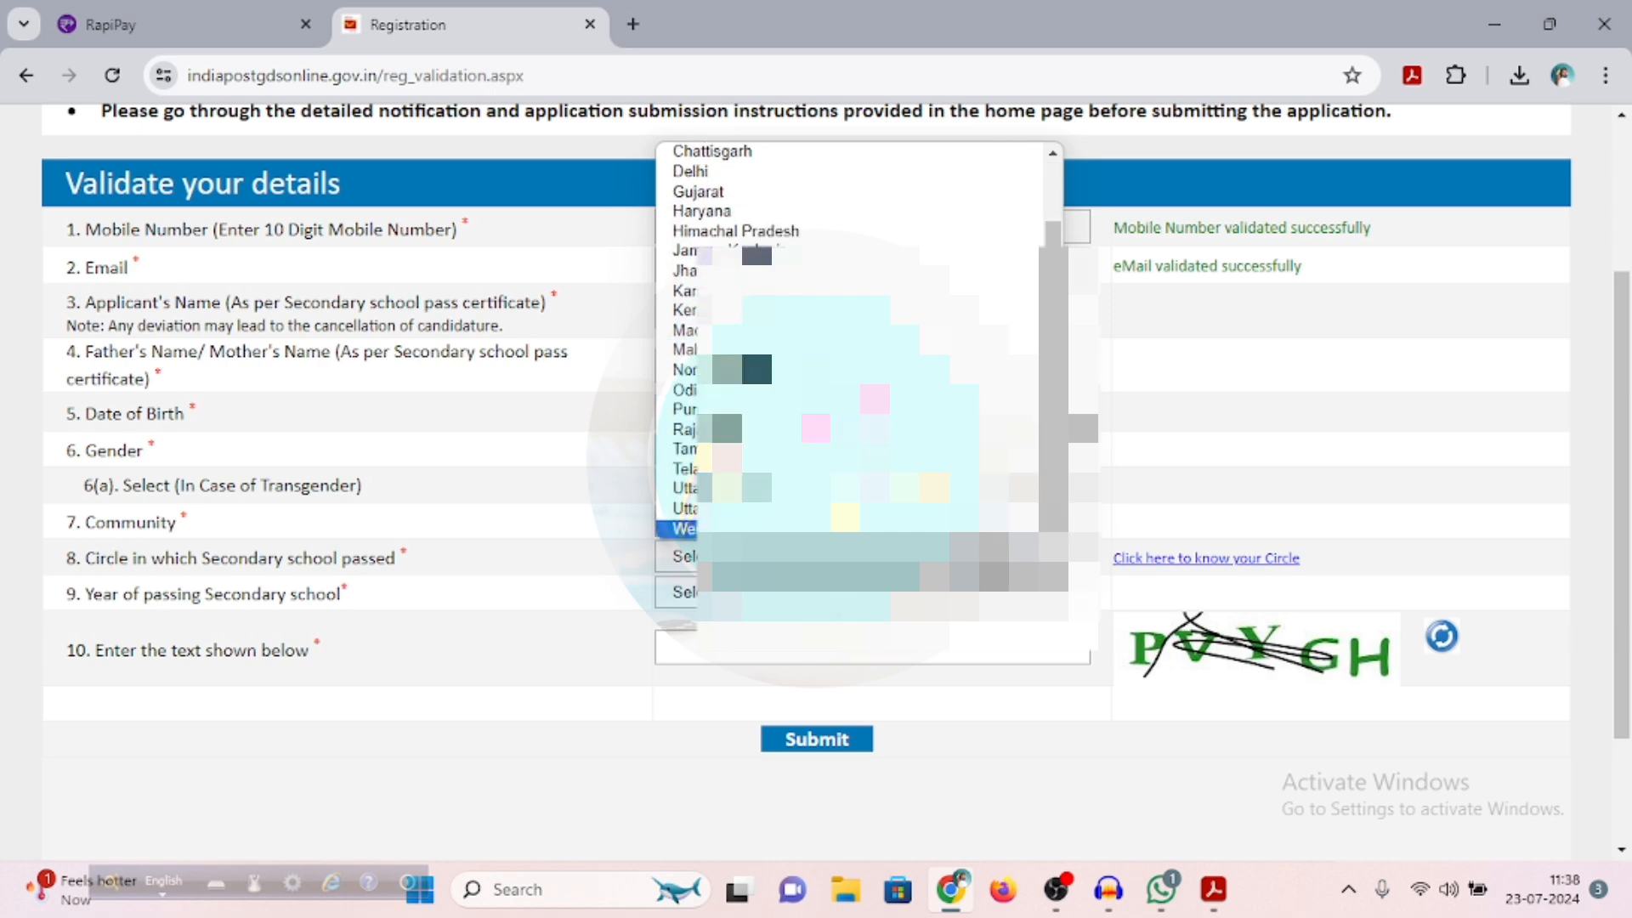
{"action": "left_click", "coordinate": [684, 529]}
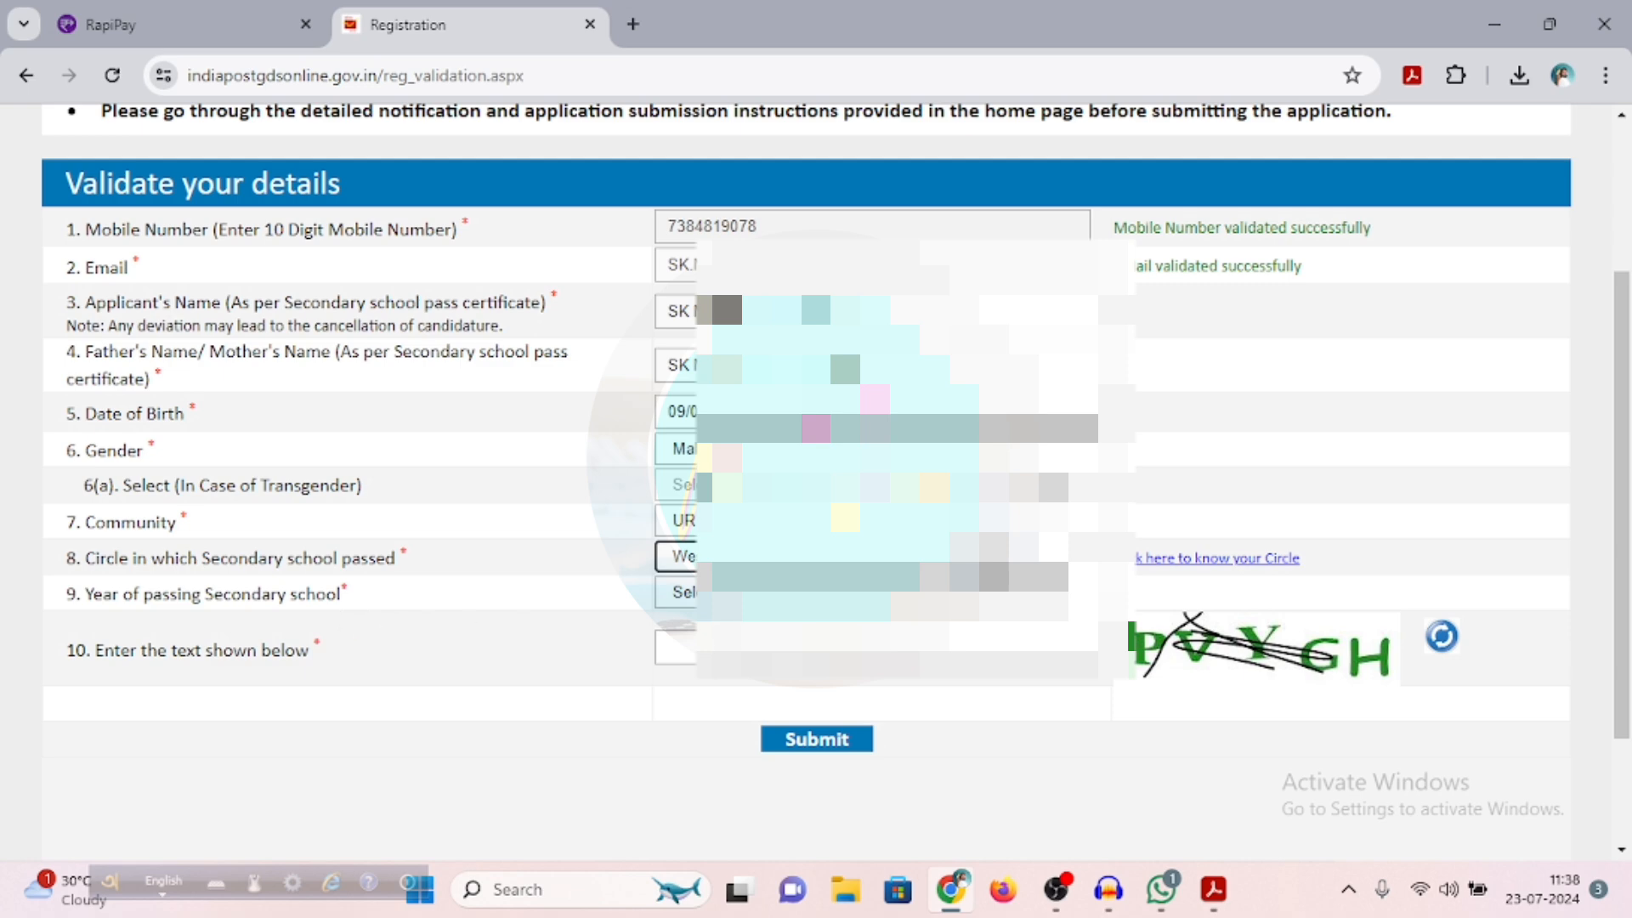
{"action": "left_click", "coordinate": [850, 593]}
{"action": "scroll", "coordinate": [850, 461], "scroll_direction": "down", "scroll_amount": 6}
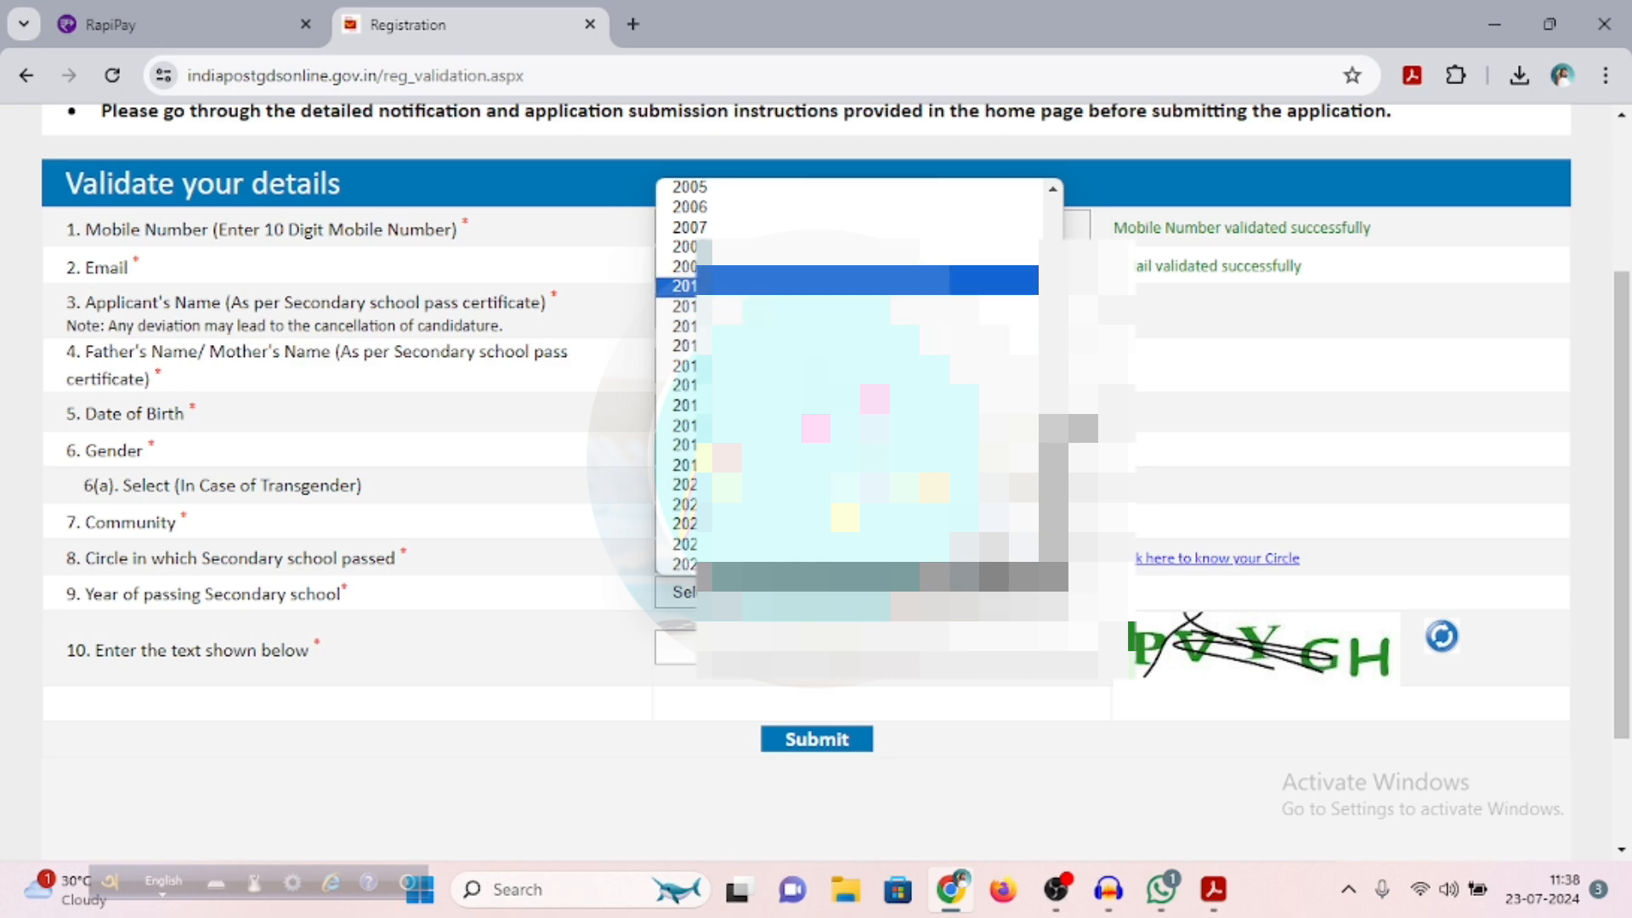
{"action": "left_click", "coordinate": [684, 266]}
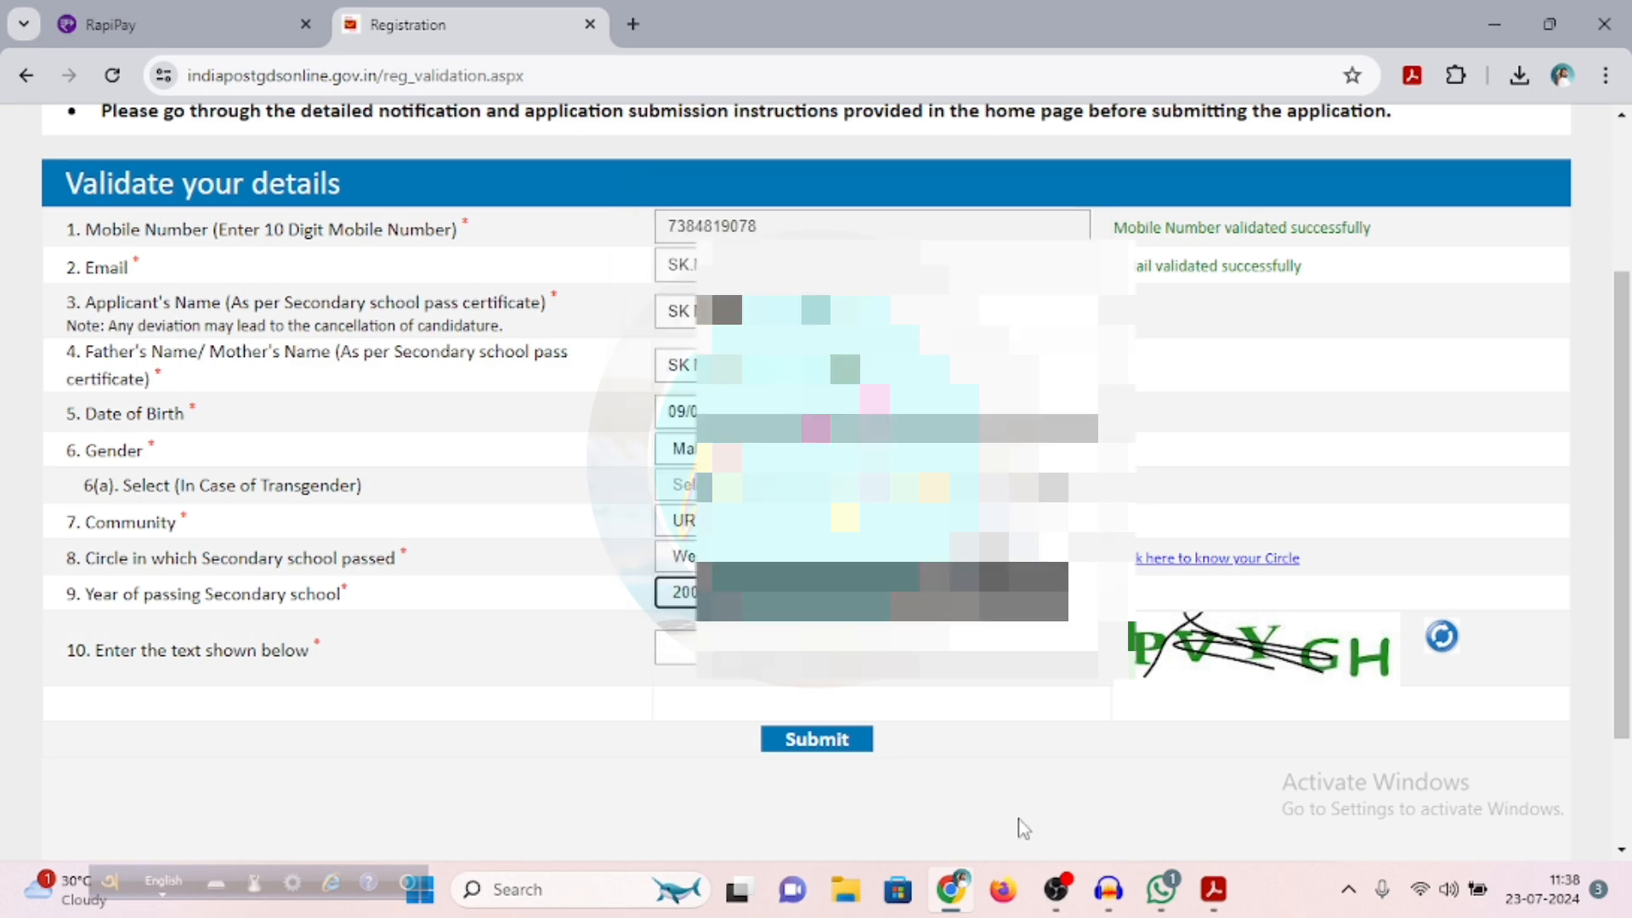
Enter the captcha text, submit the validation details and acknowledge the message
{"action": "left_click", "coordinate": [680, 653]}
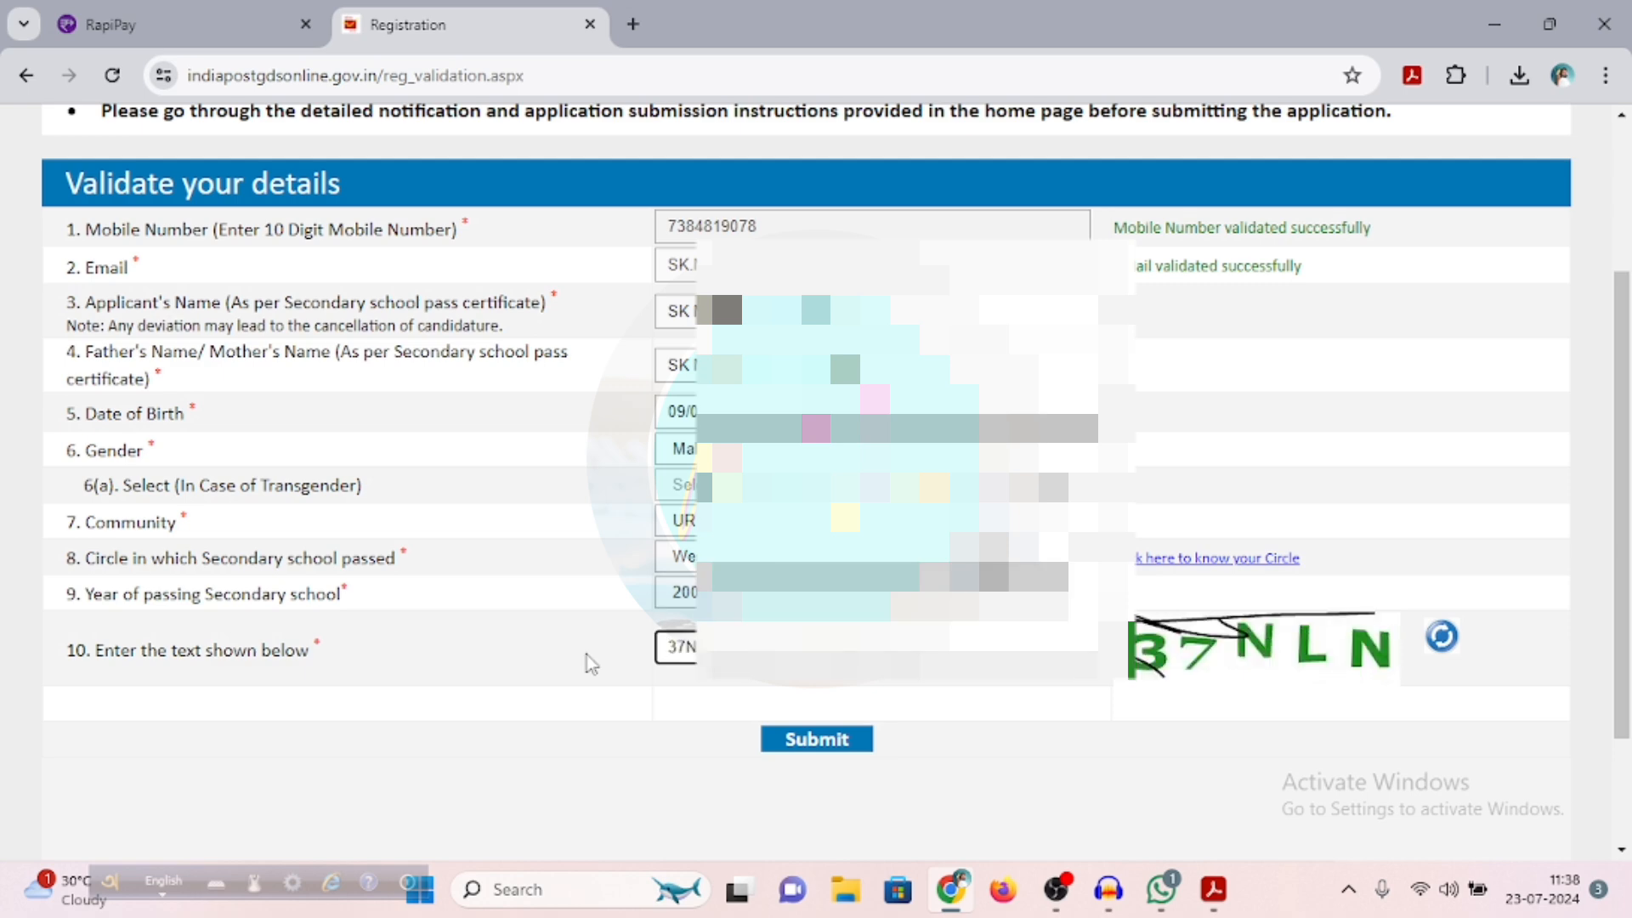
{"action": "left_click", "coordinate": [831, 738]}
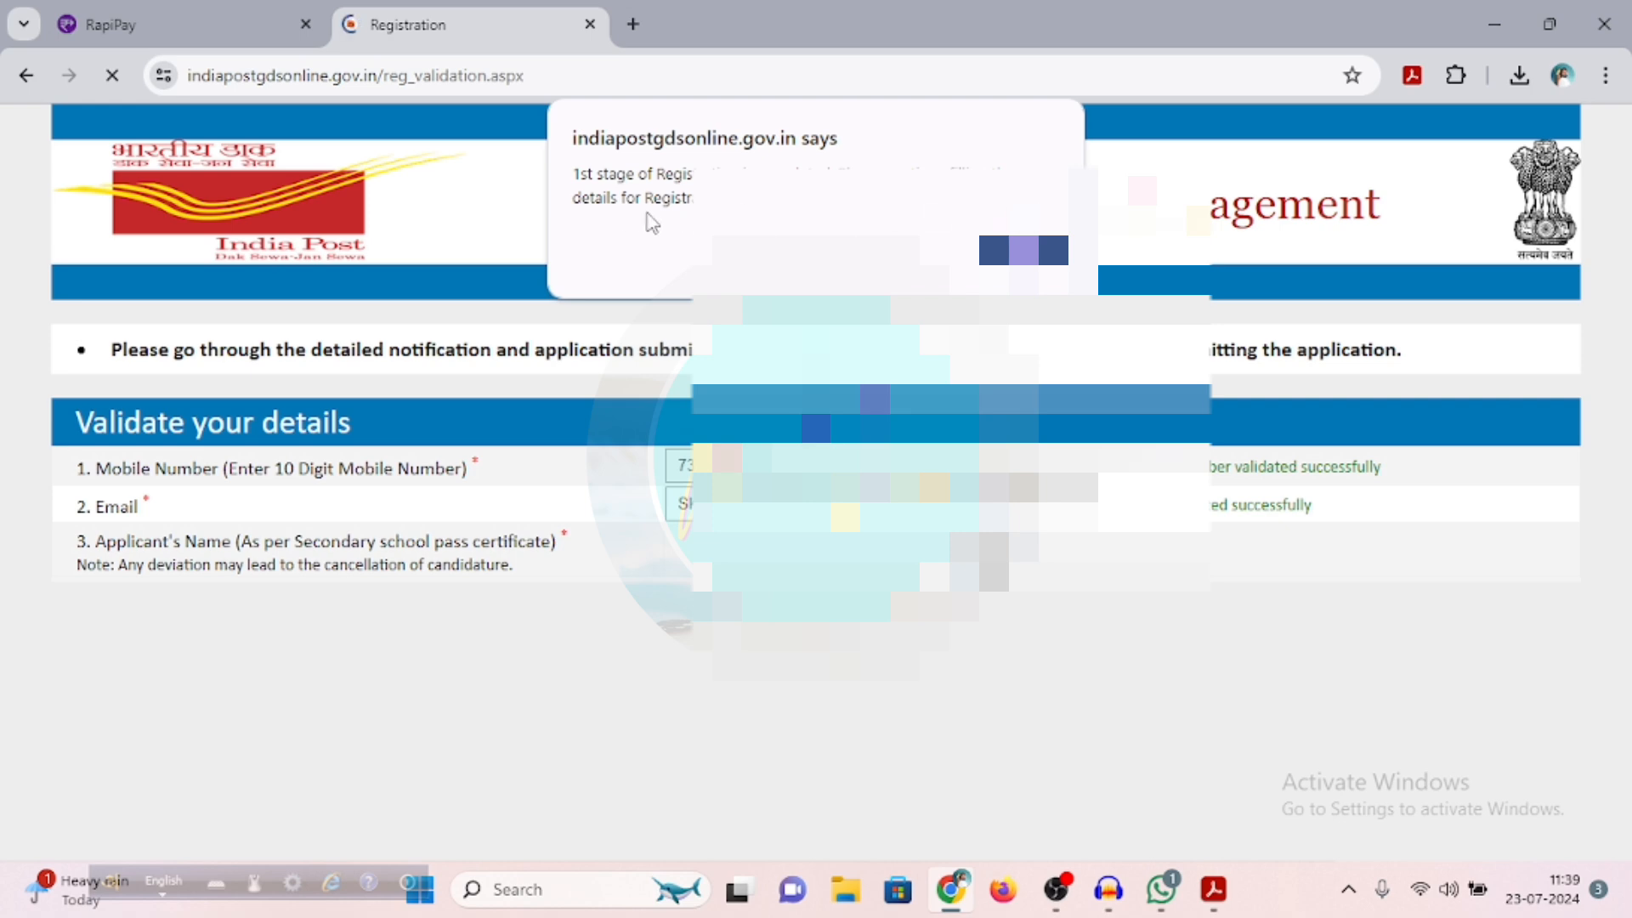
{"action": "left_click", "coordinate": [1024, 253]}
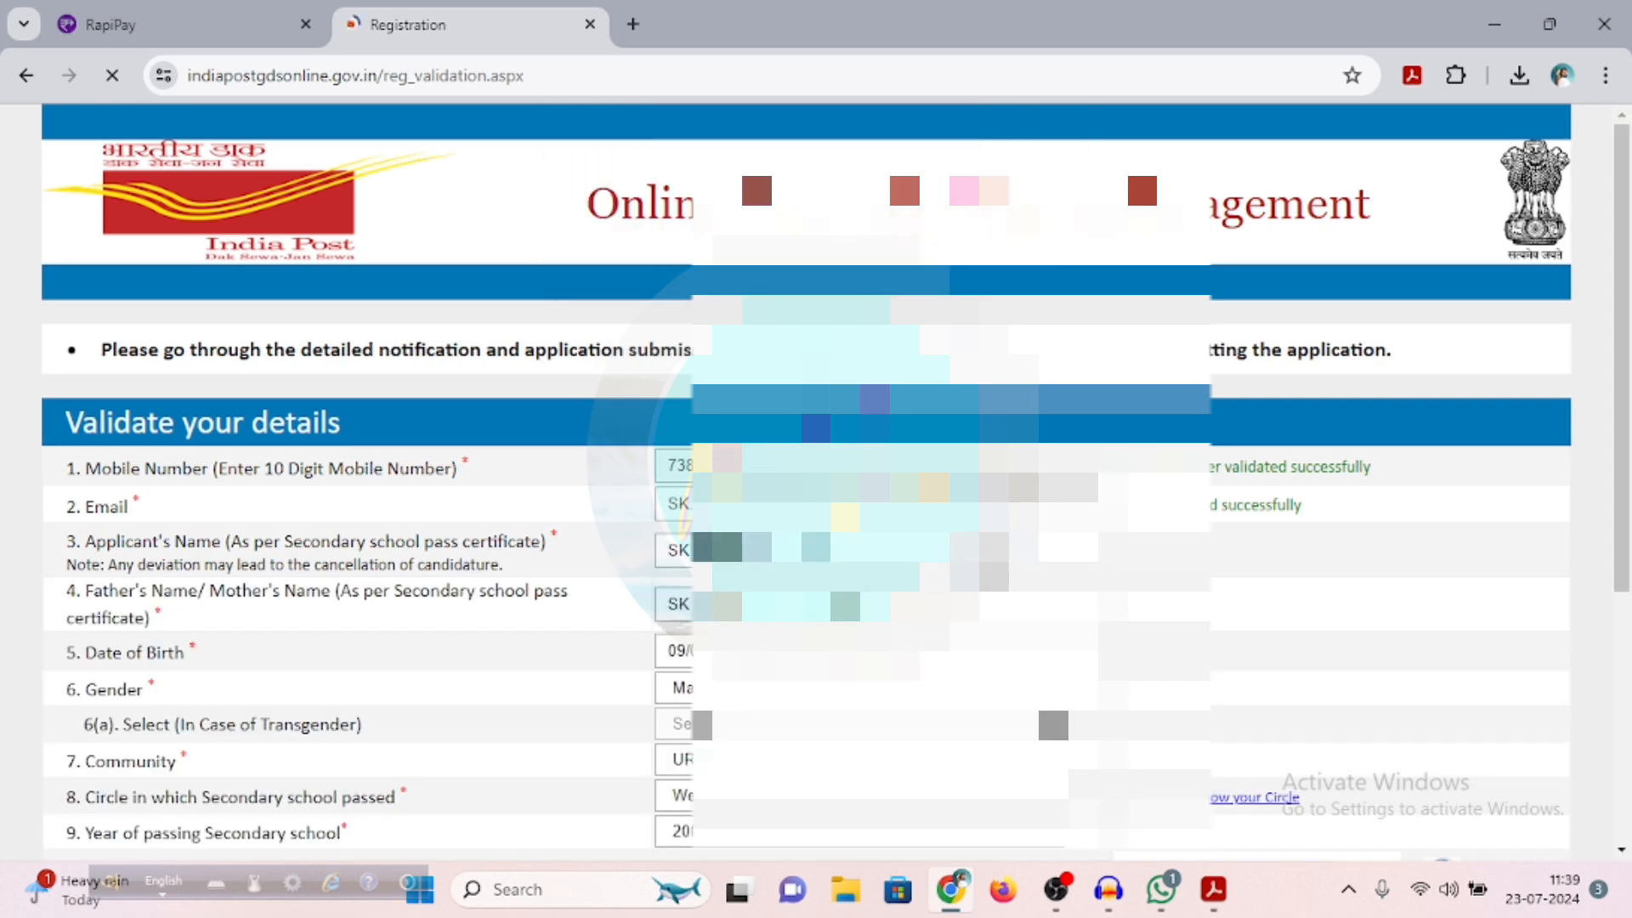
Enter the applicant's Aadhaar number and answer No to being a Person with Disability
{"action": "scroll", "coordinate": [548, 262], "scroll_direction": "down", "scroll_amount": 6}
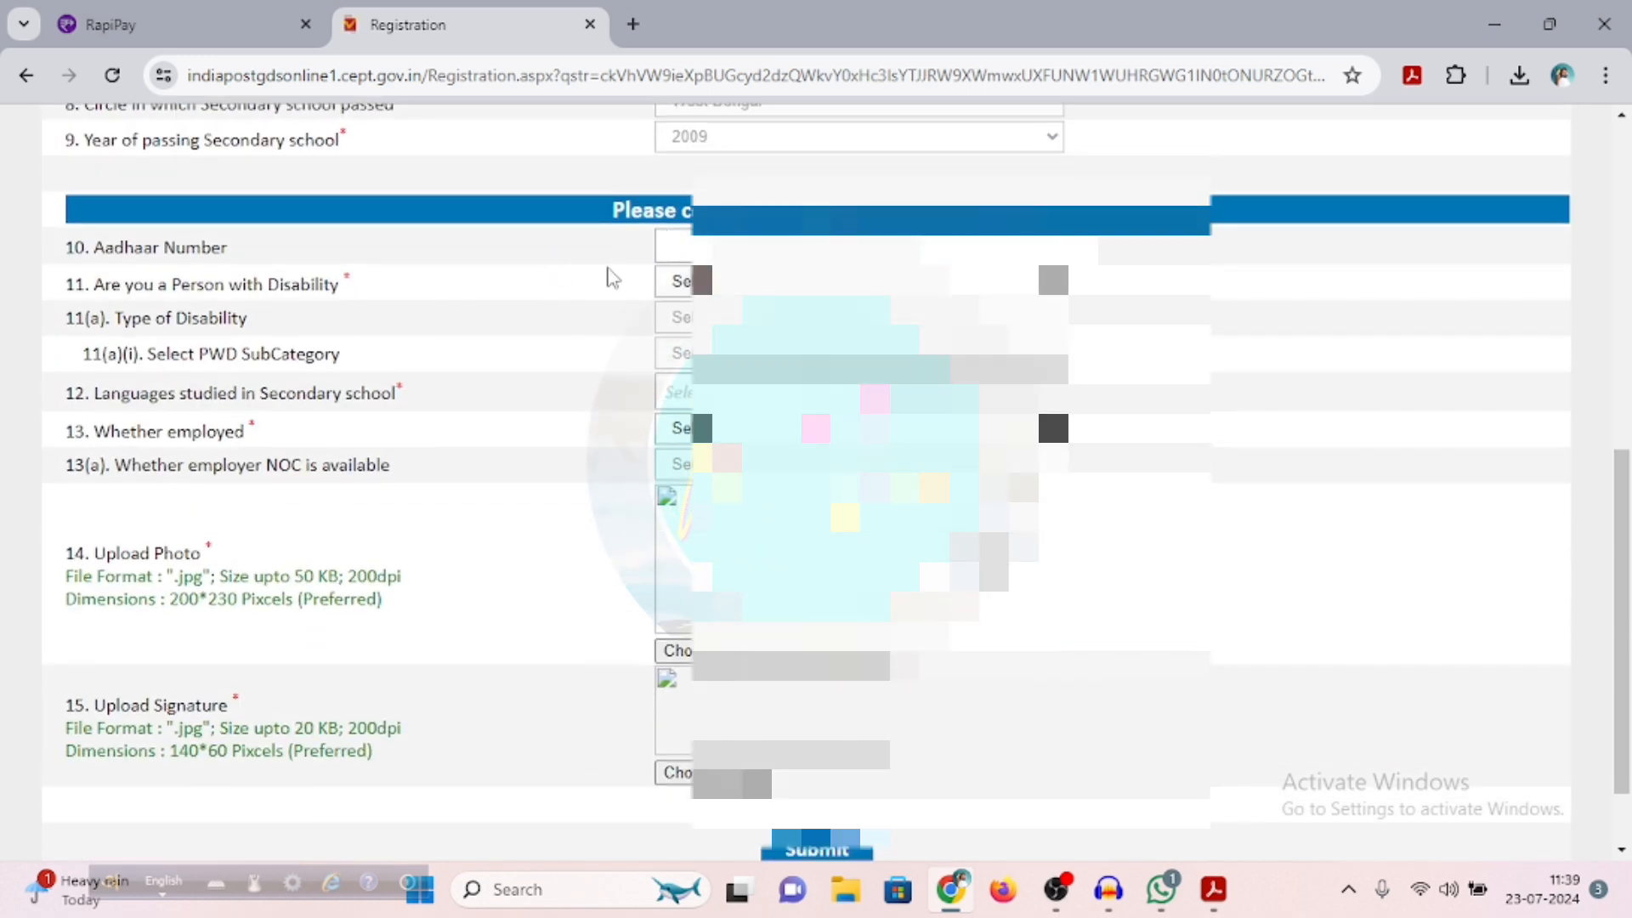
{"action": "left_click", "coordinate": [675, 246]}
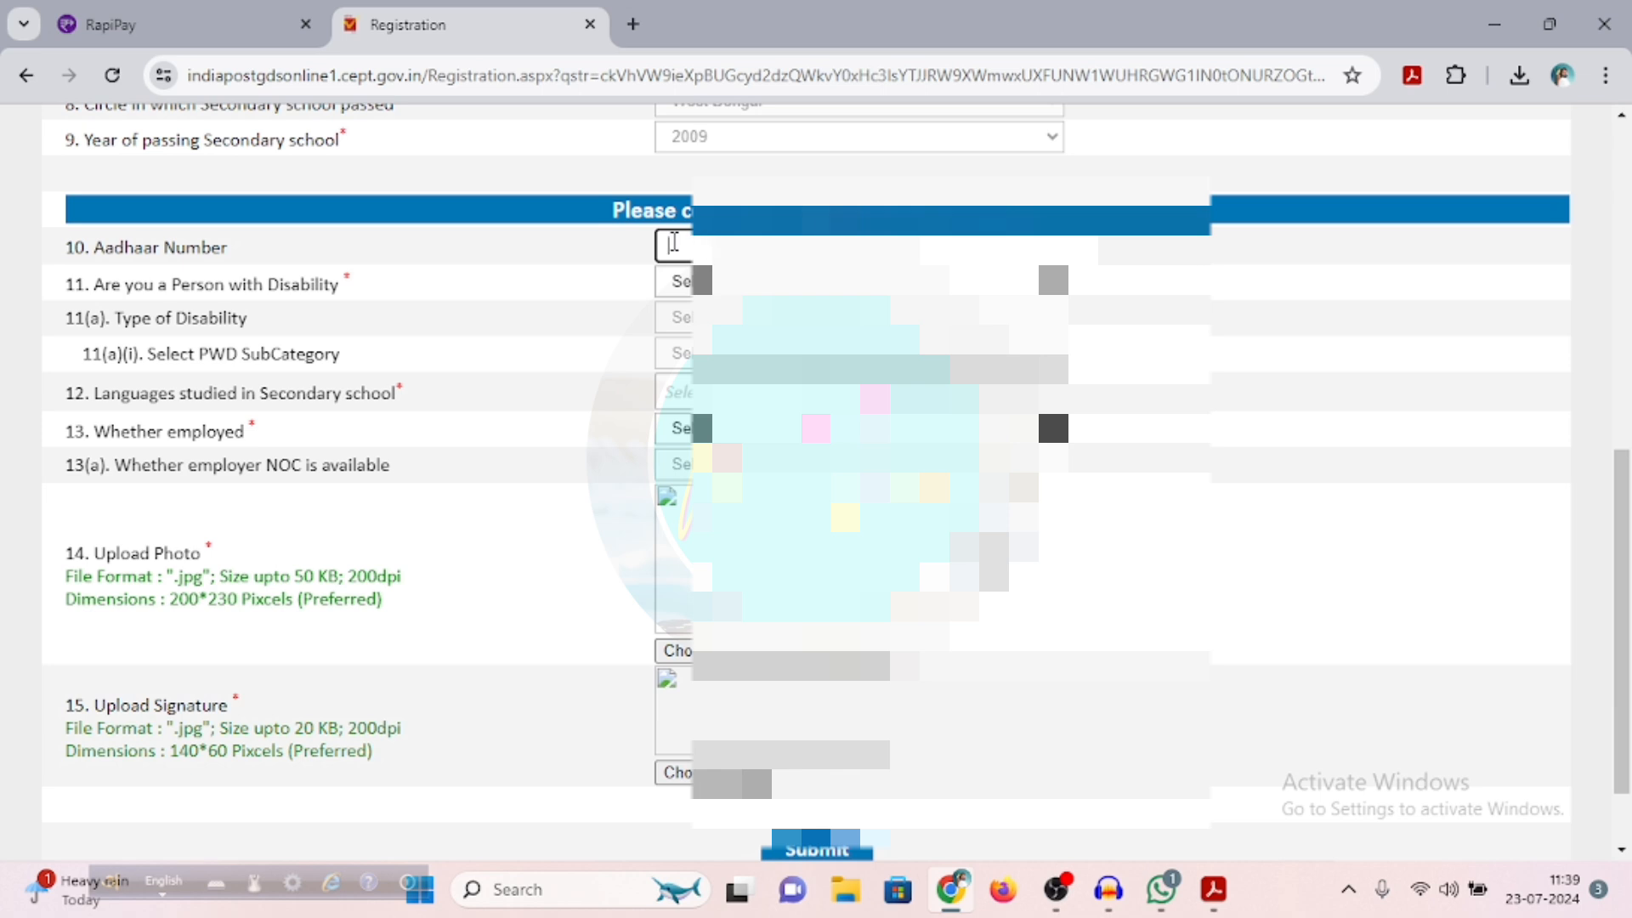
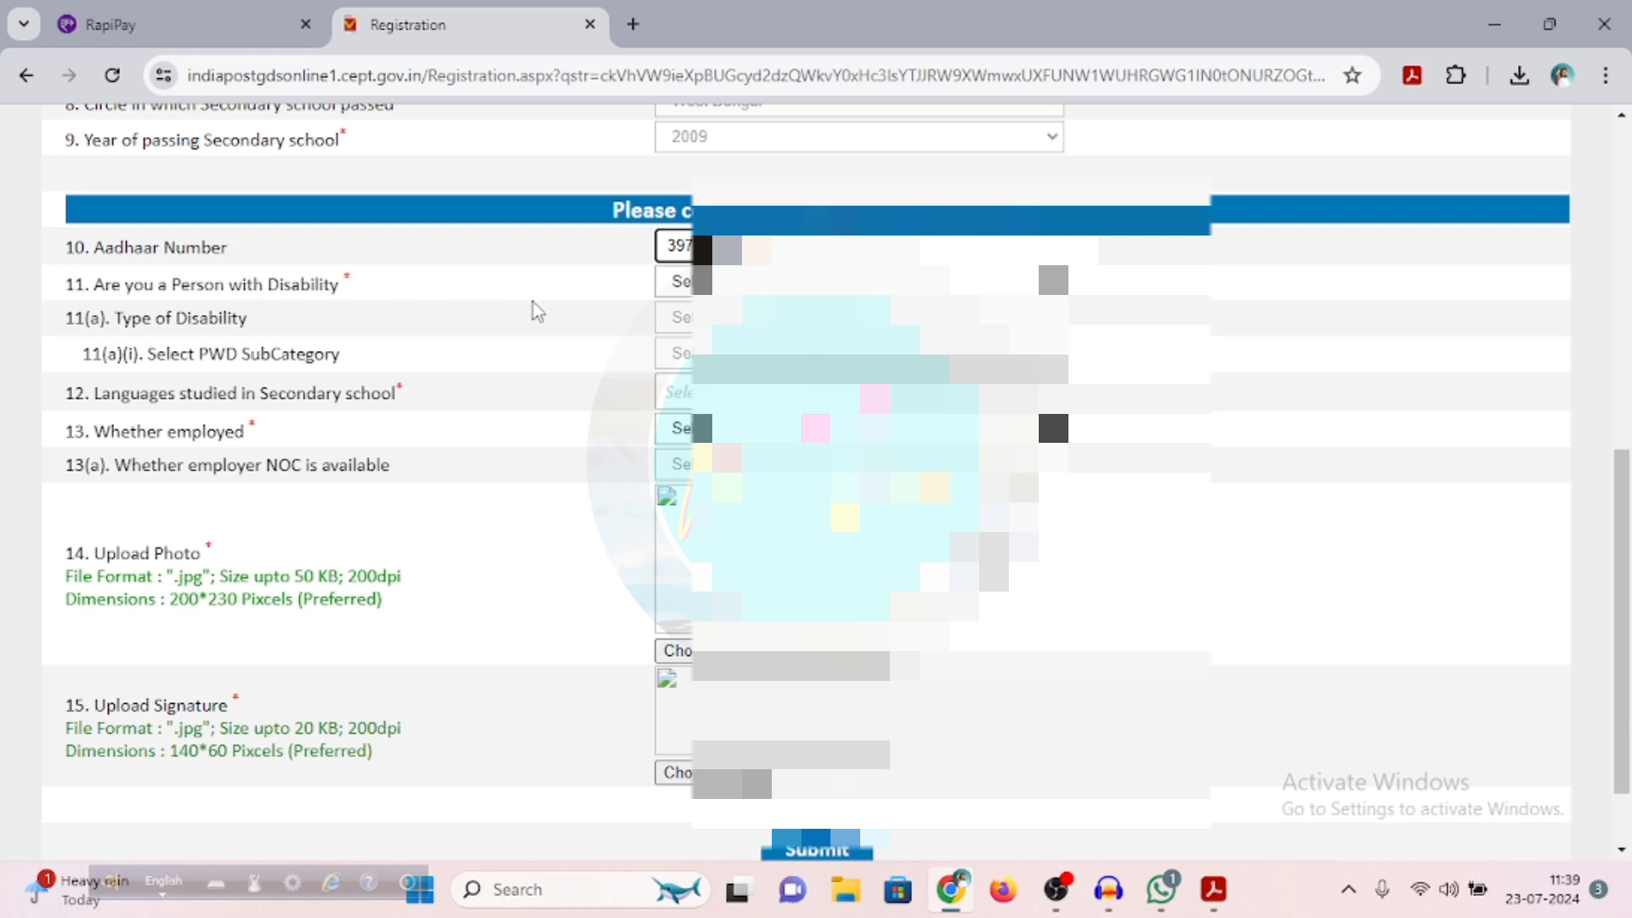
{"action": "left_click", "coordinate": [680, 282]}
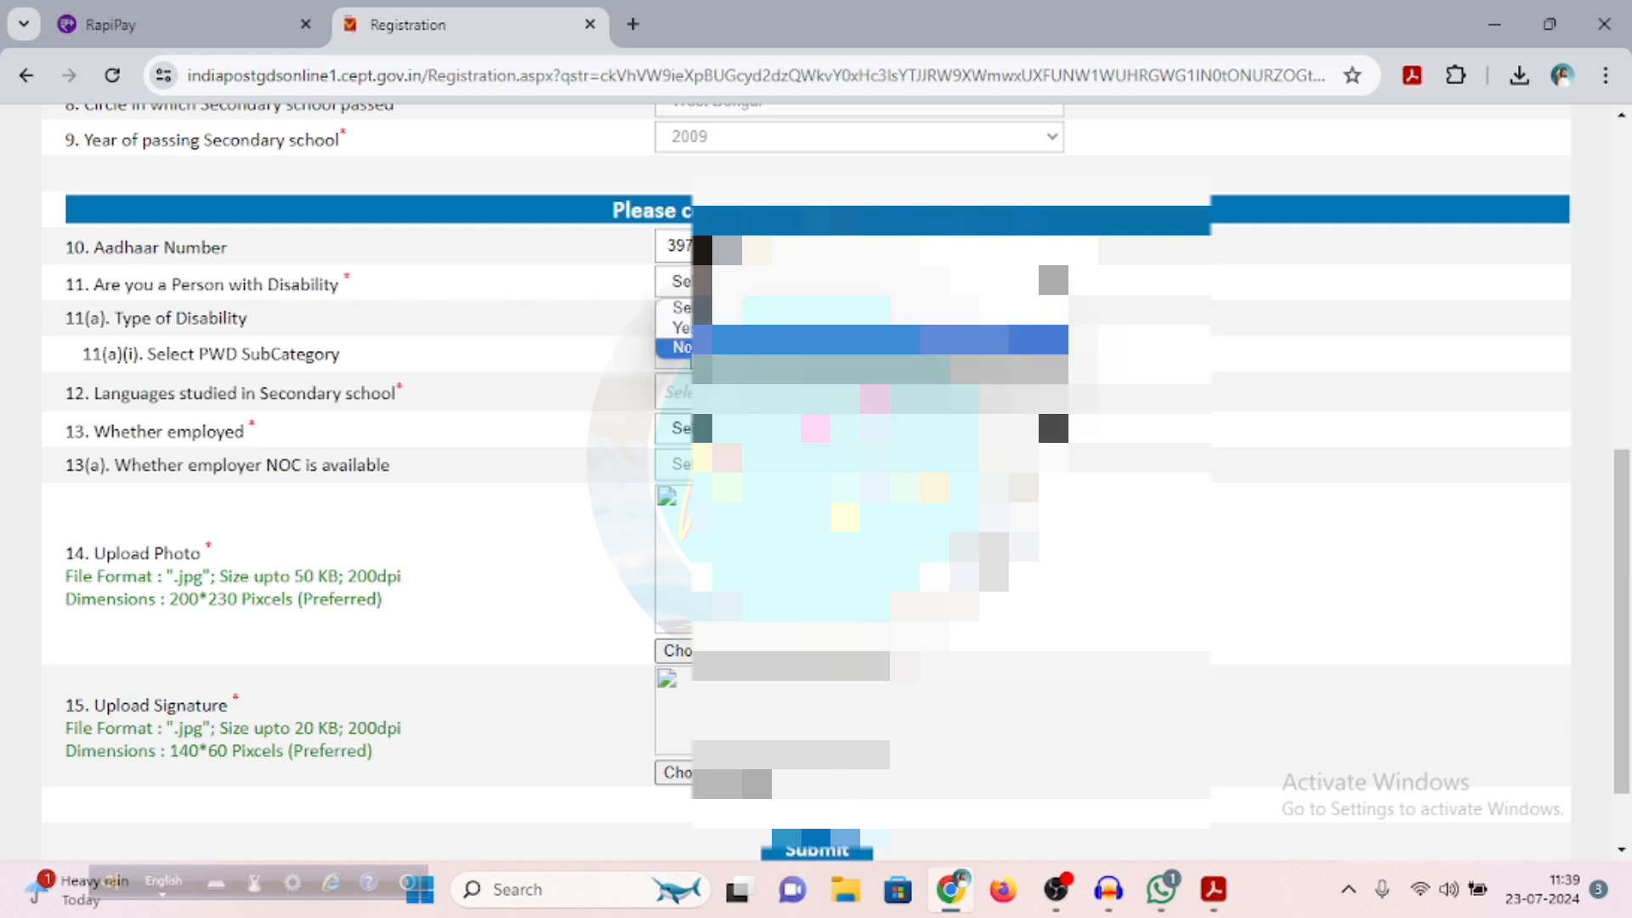
{"action": "left_click", "coordinate": [706, 347]}
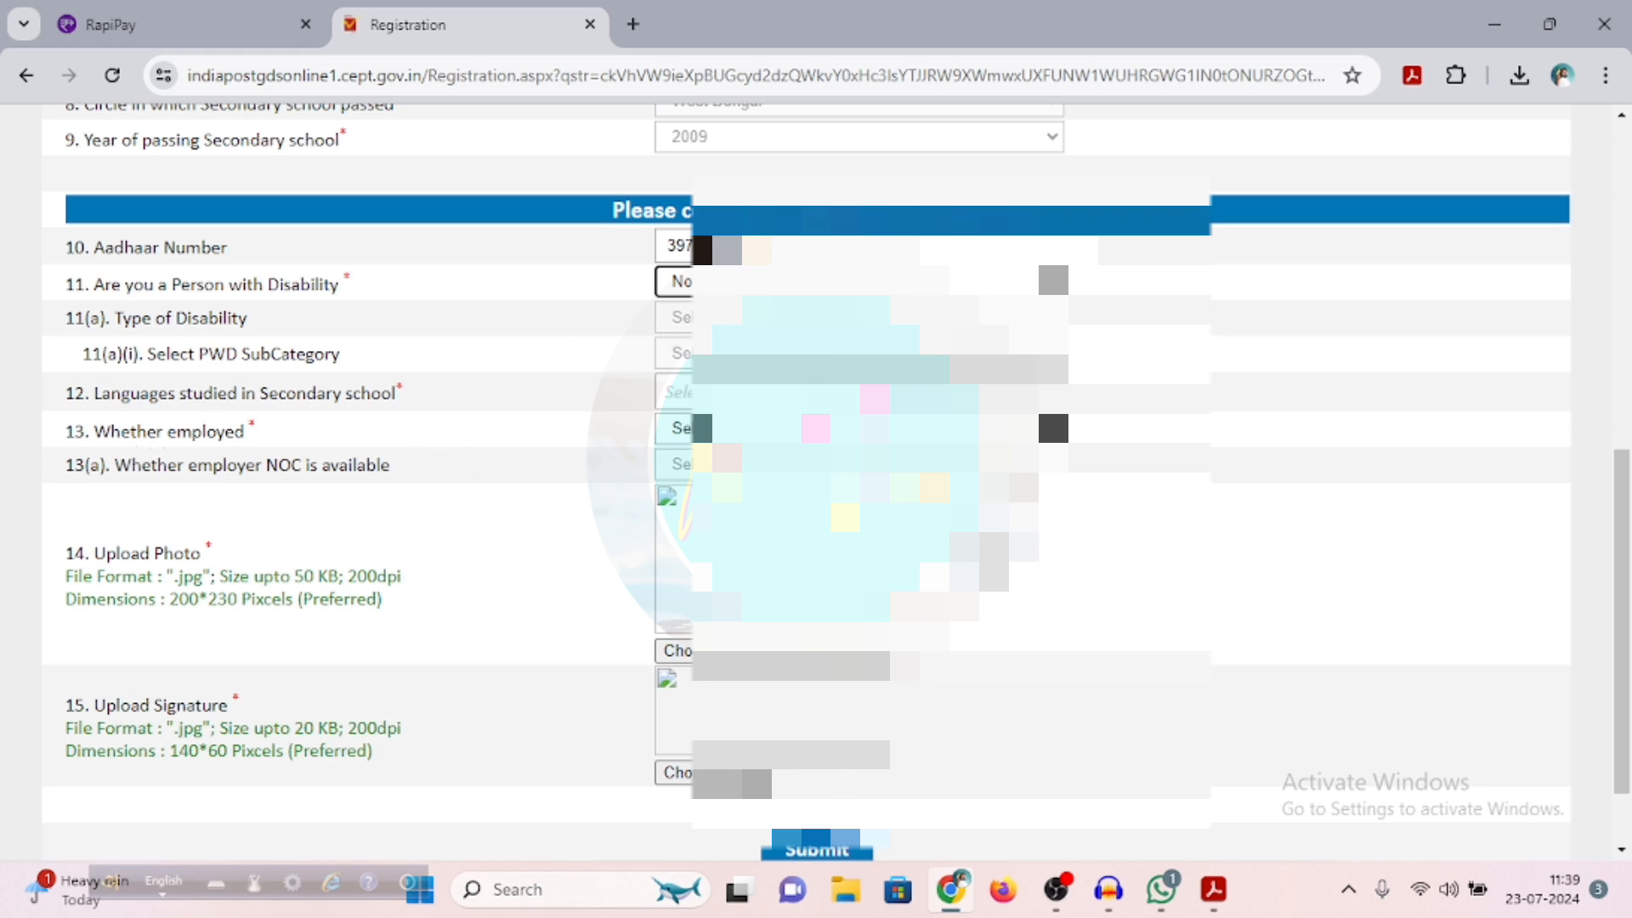
Answer No to being employed and upload the applicant's photo from the Desktop folder
{"action": "left_click", "coordinate": [675, 428]}
{"action": "left_click", "coordinate": [667, 497]}
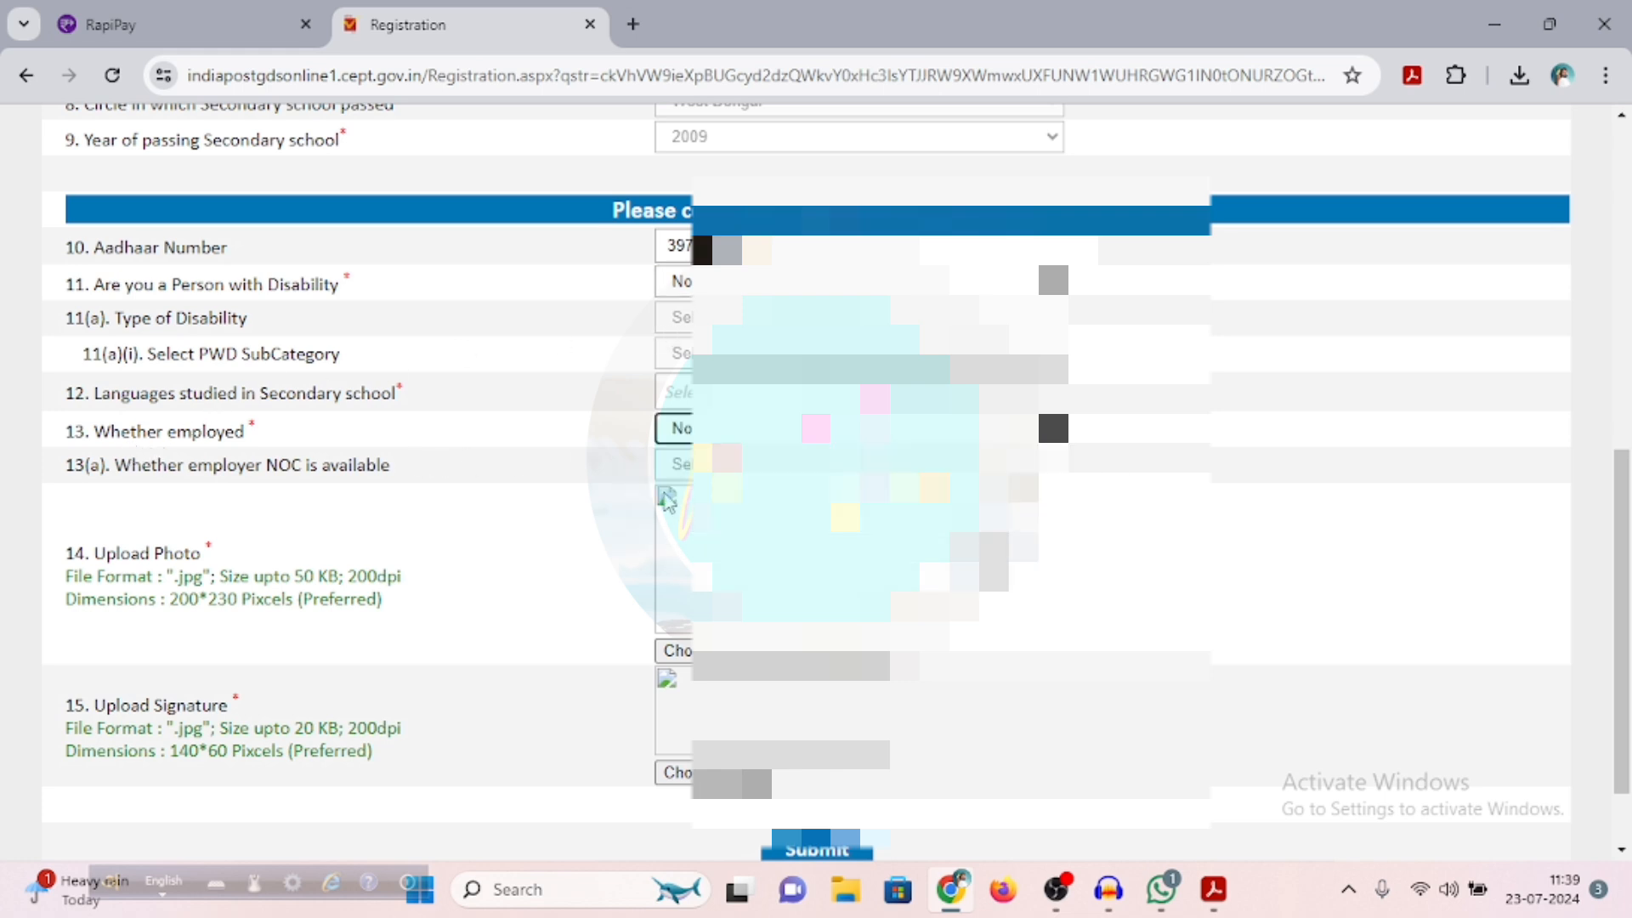
{"action": "scroll", "coordinate": [183, 528], "scroll_direction": "down", "scroll_amount": 1}
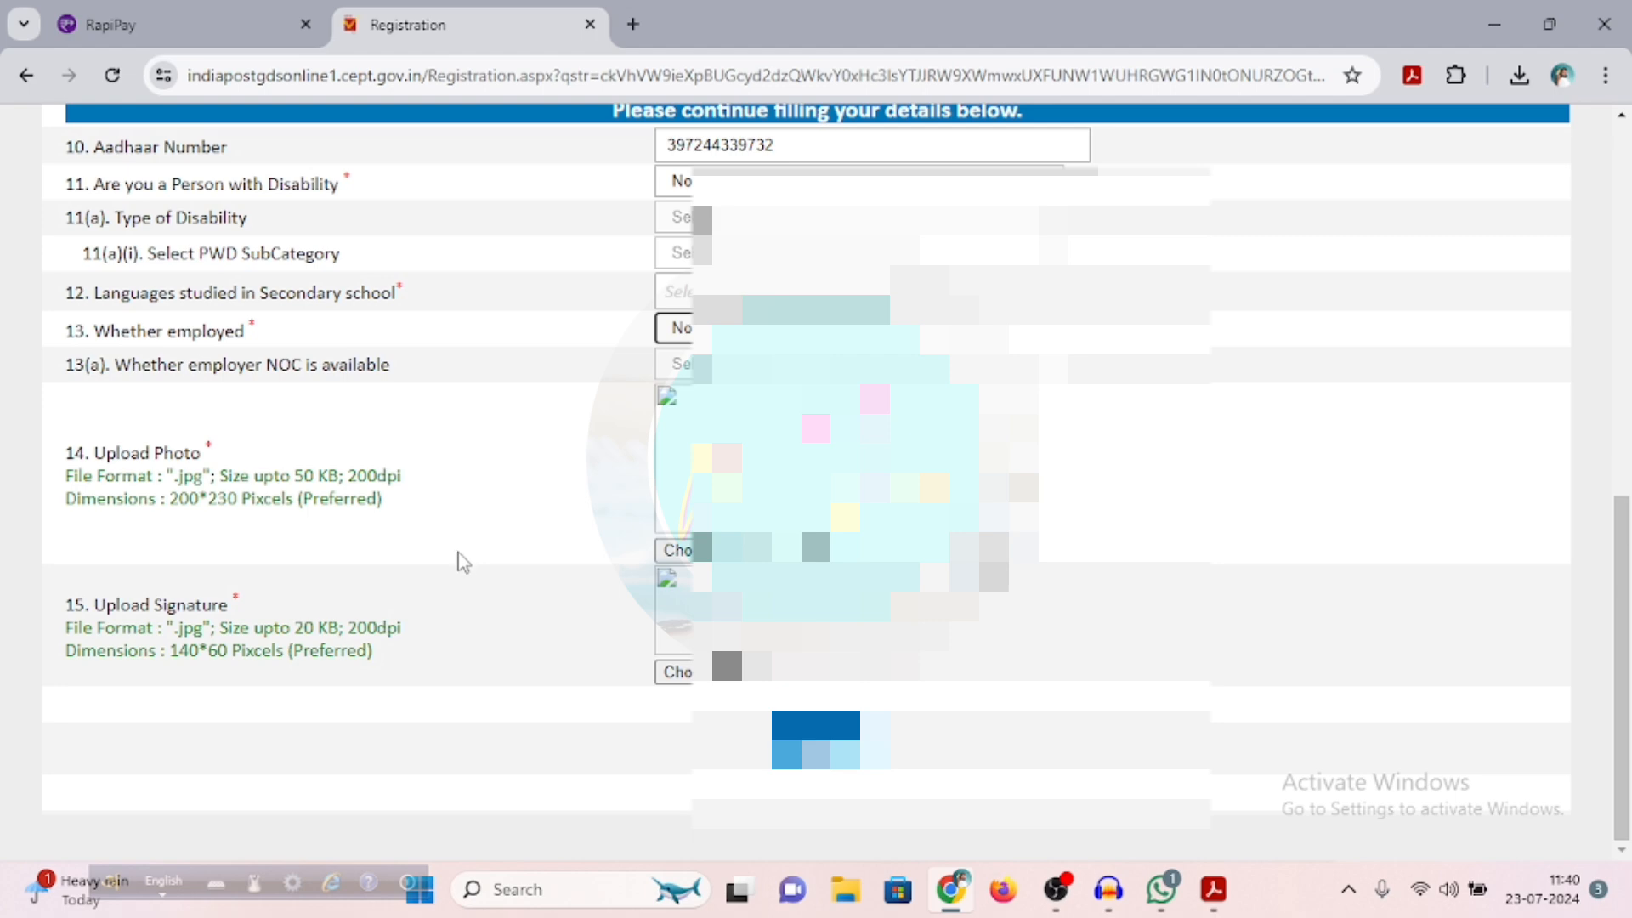
{"action": "left_click", "coordinate": [689, 554]}
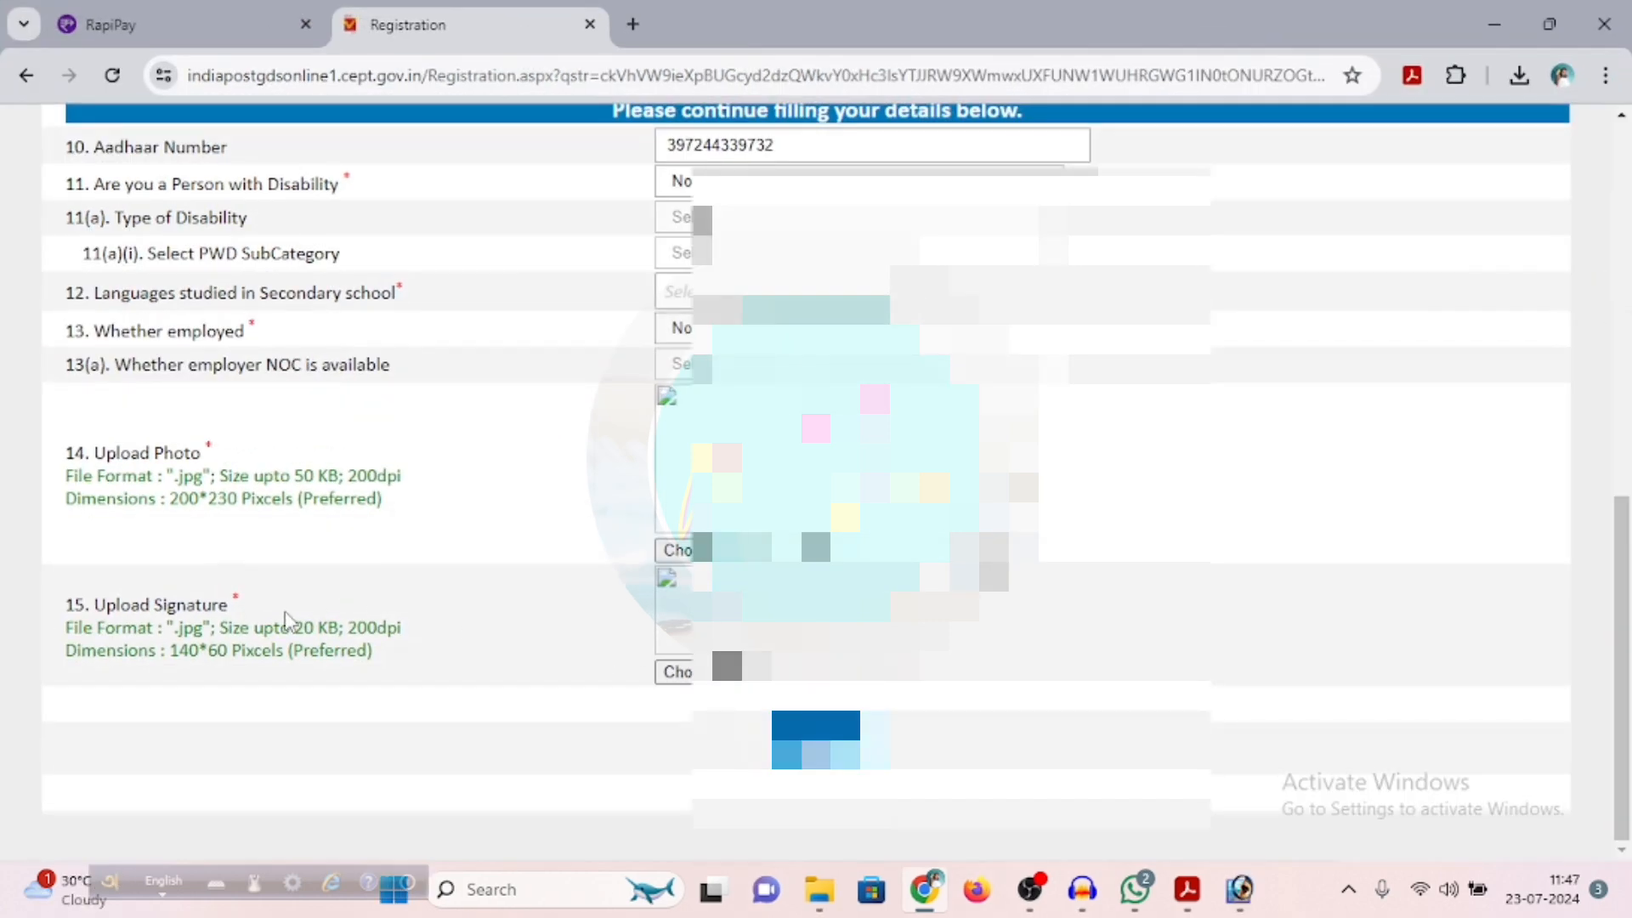
{"action": "left_click", "coordinate": [678, 550]}
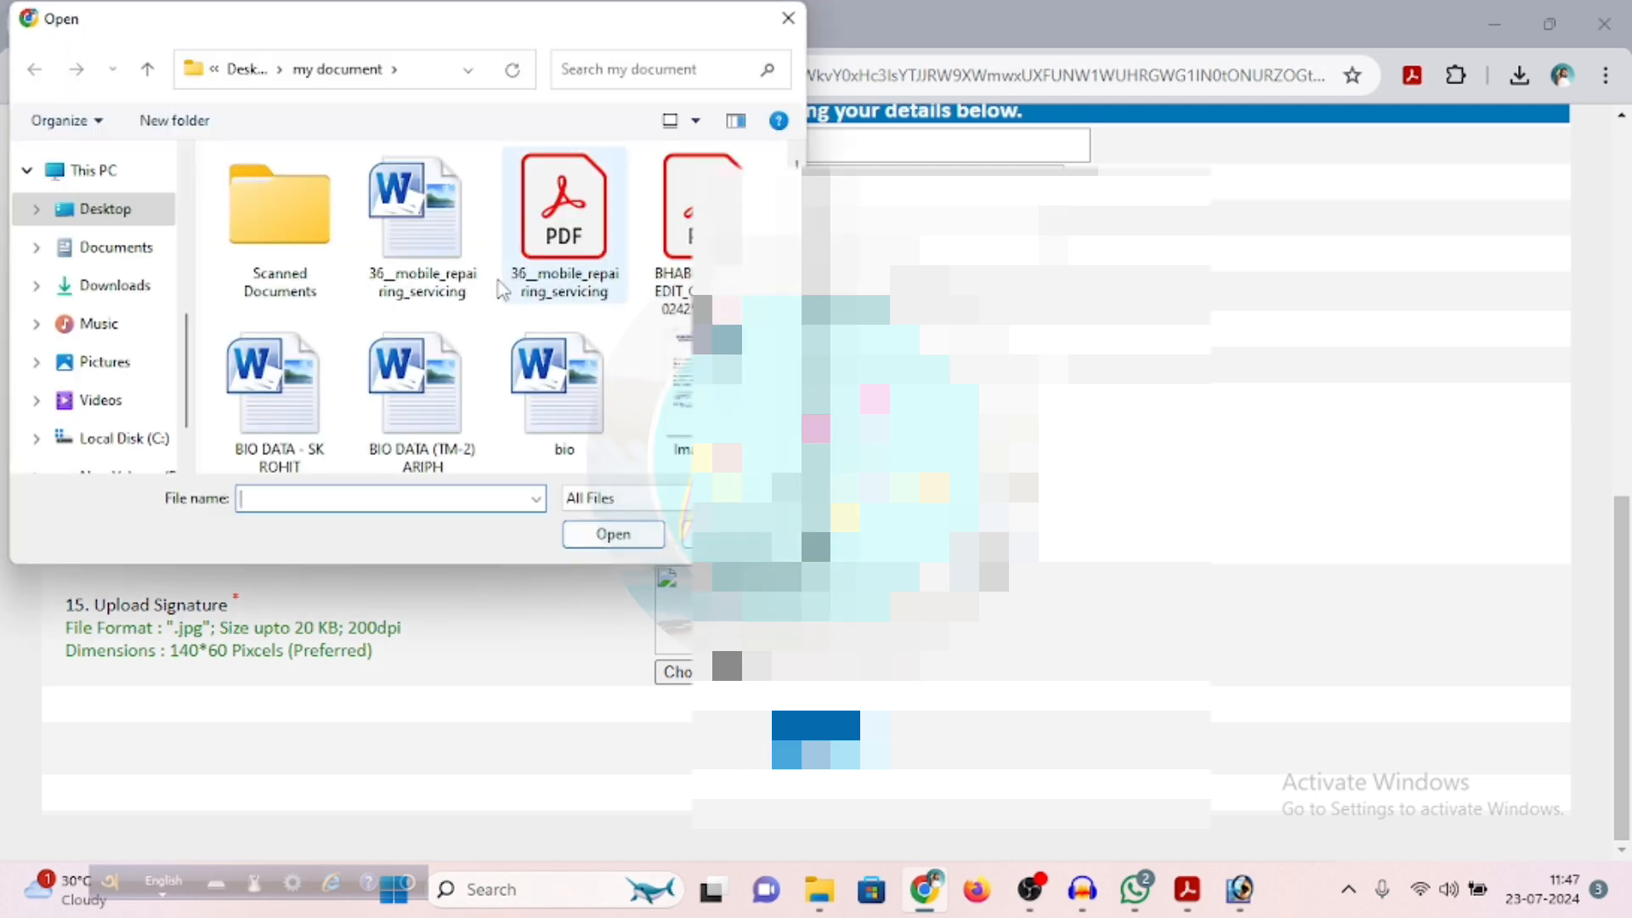
{"action": "scroll", "coordinate": [501, 290], "scroll_direction": "down", "scroll_amount": 15}
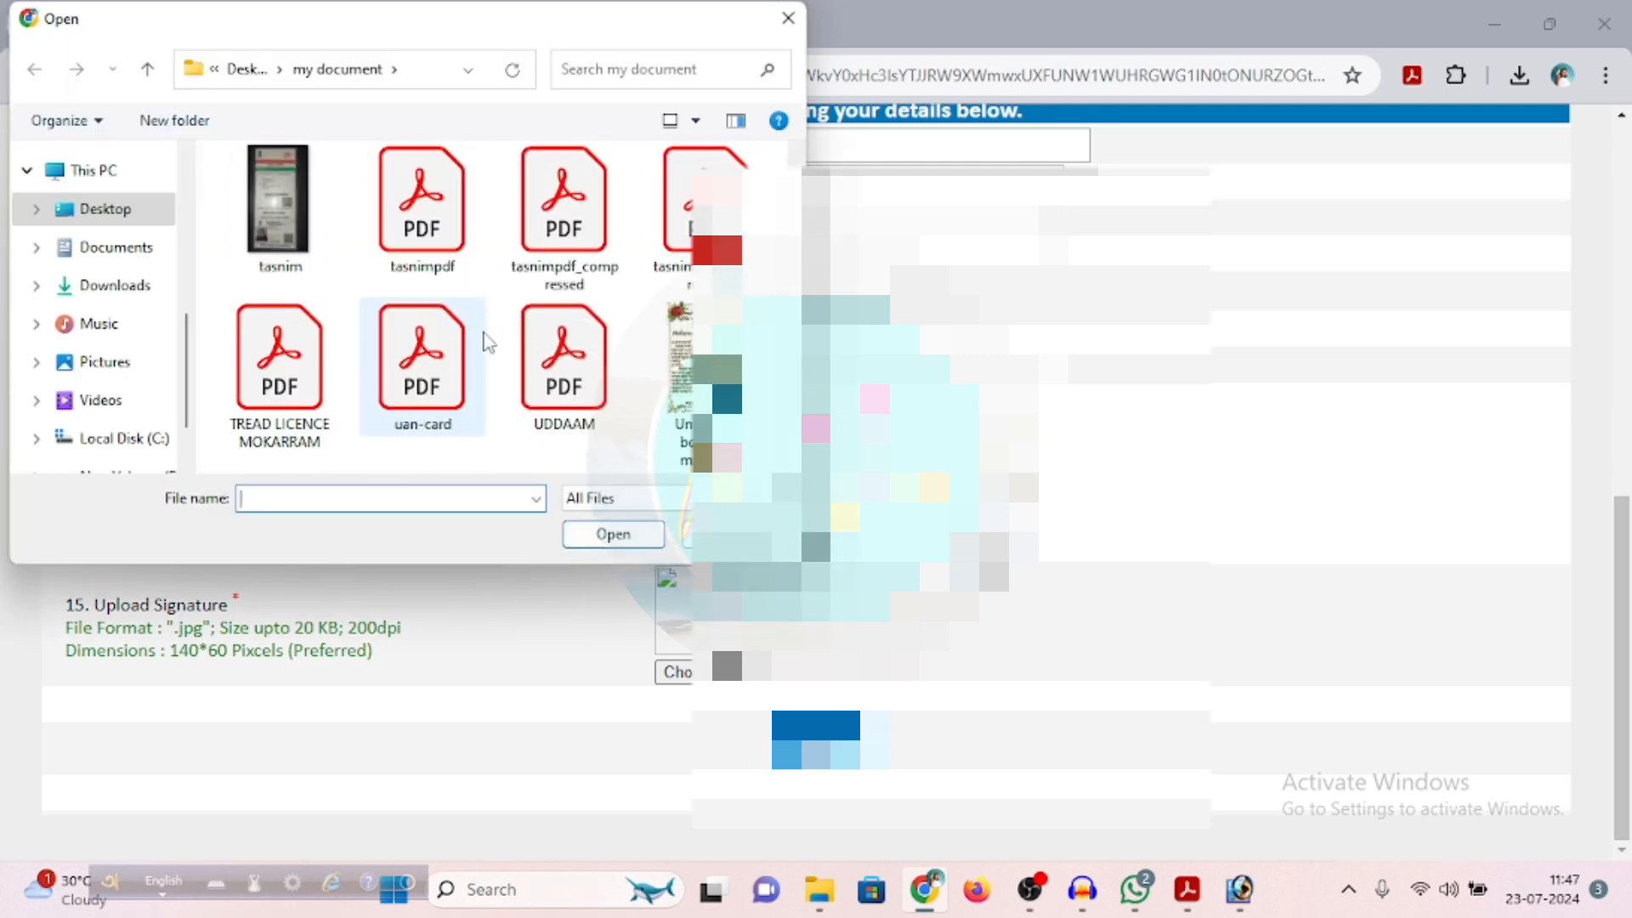
{"action": "left_click", "coordinate": [93, 209]}
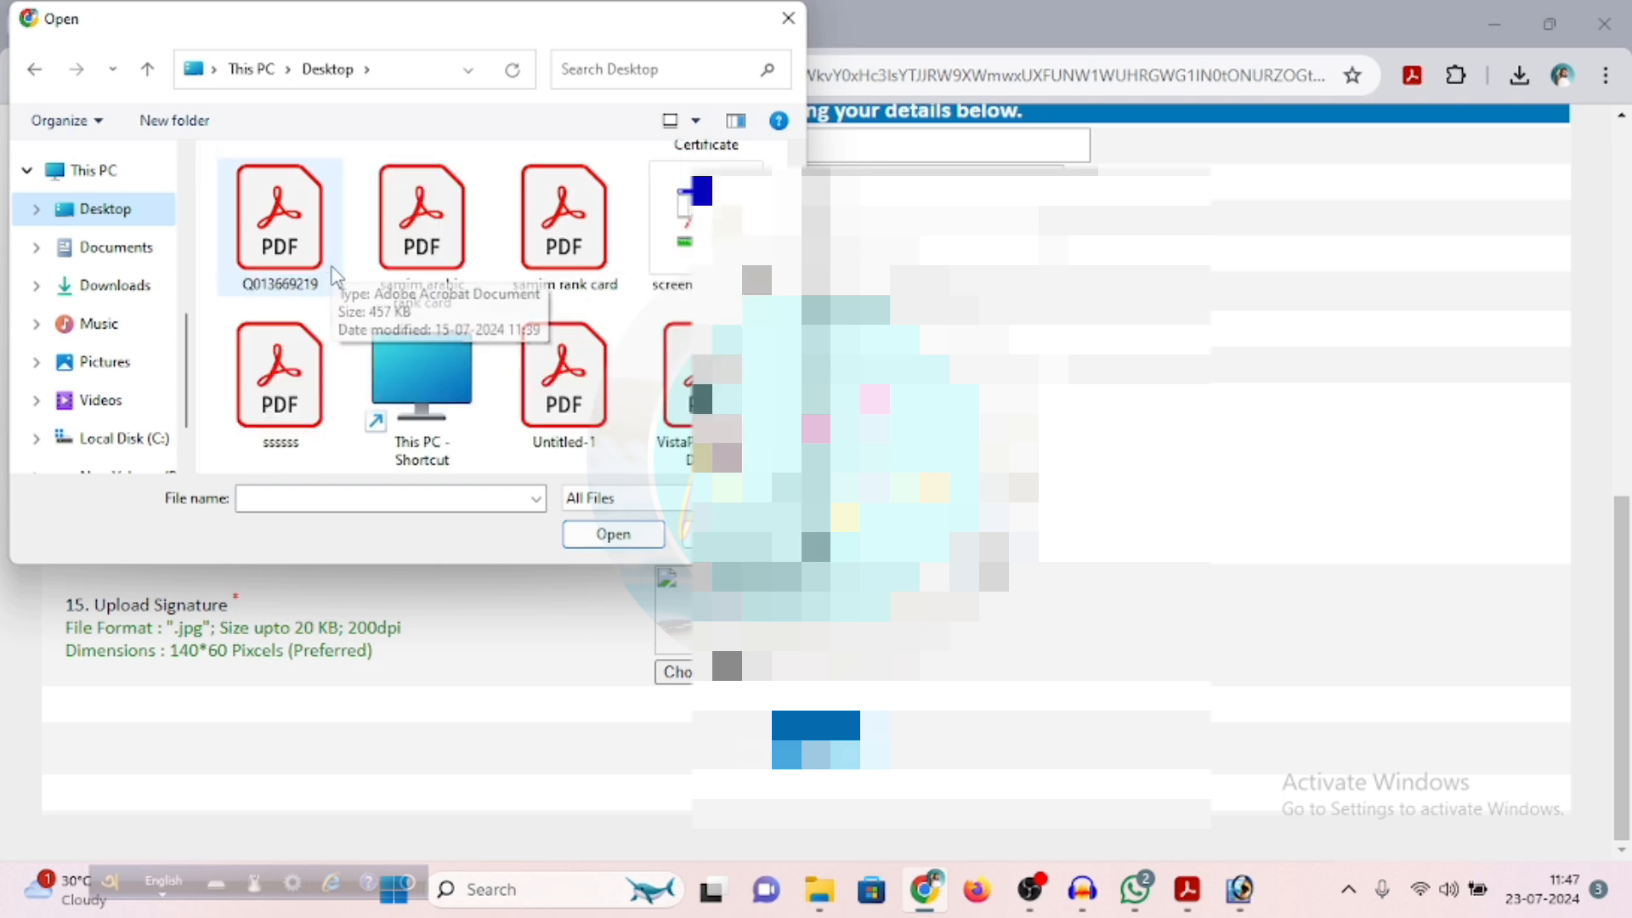
{"action": "scroll", "coordinate": [334, 276], "scroll_direction": "down", "scroll_amount": 5}
{"action": "double_click", "coordinate": [328, 263]}
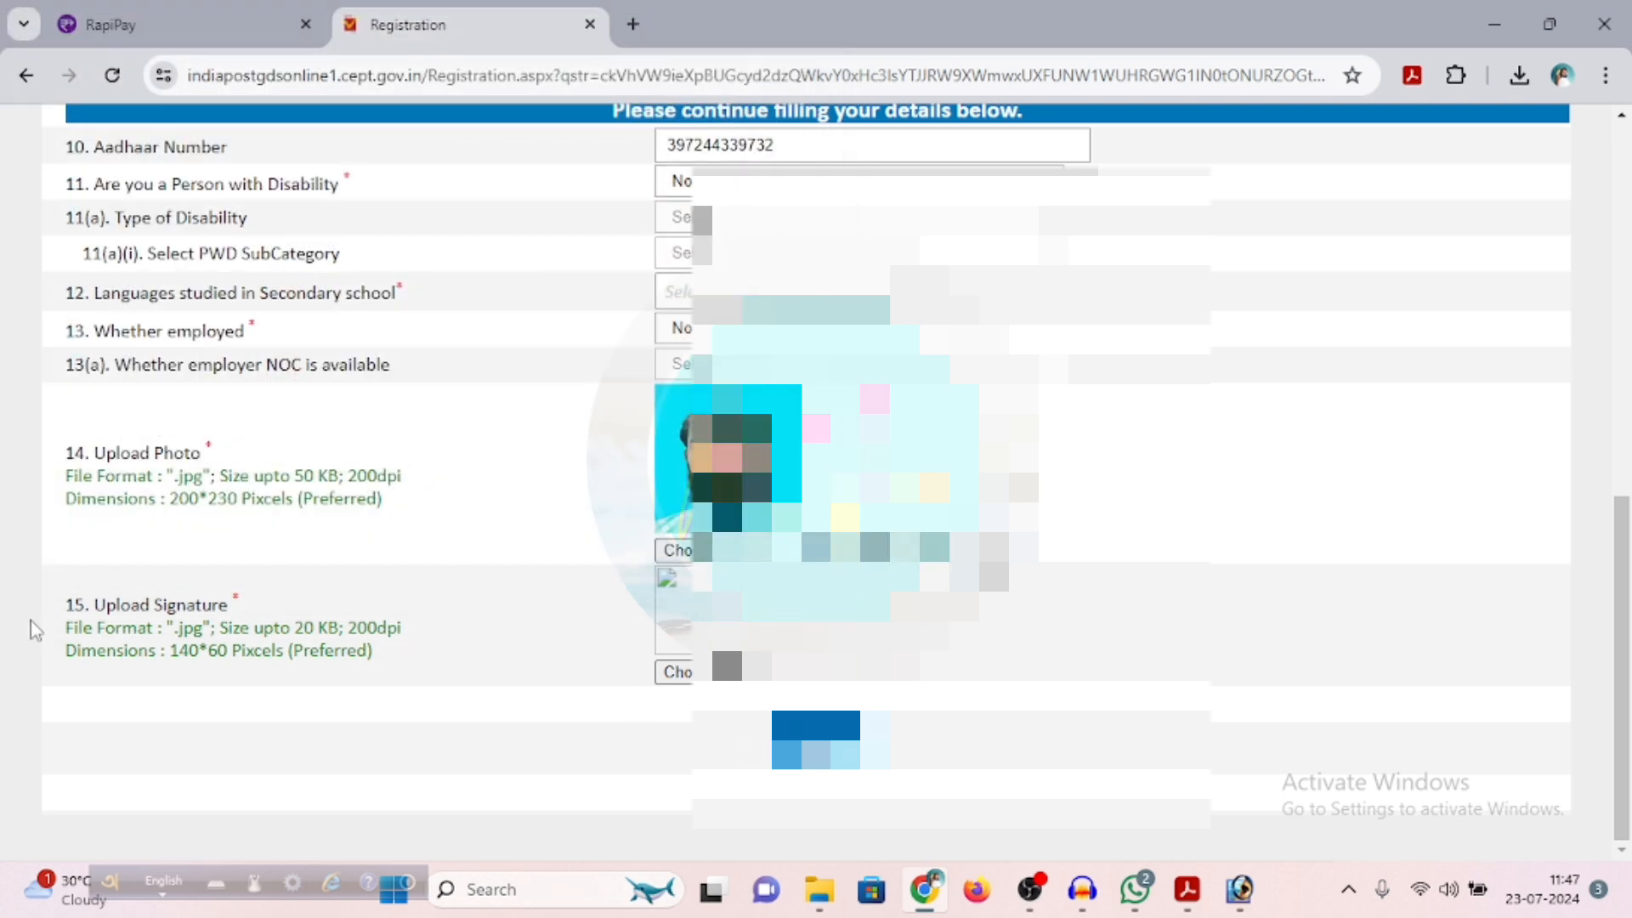
Upload the signature image "WhatsApp Image 2024-07-23 at 11.45.20_3cb74a12 (2)" from the Desktop folder
{"action": "left_click", "coordinate": [676, 672]}
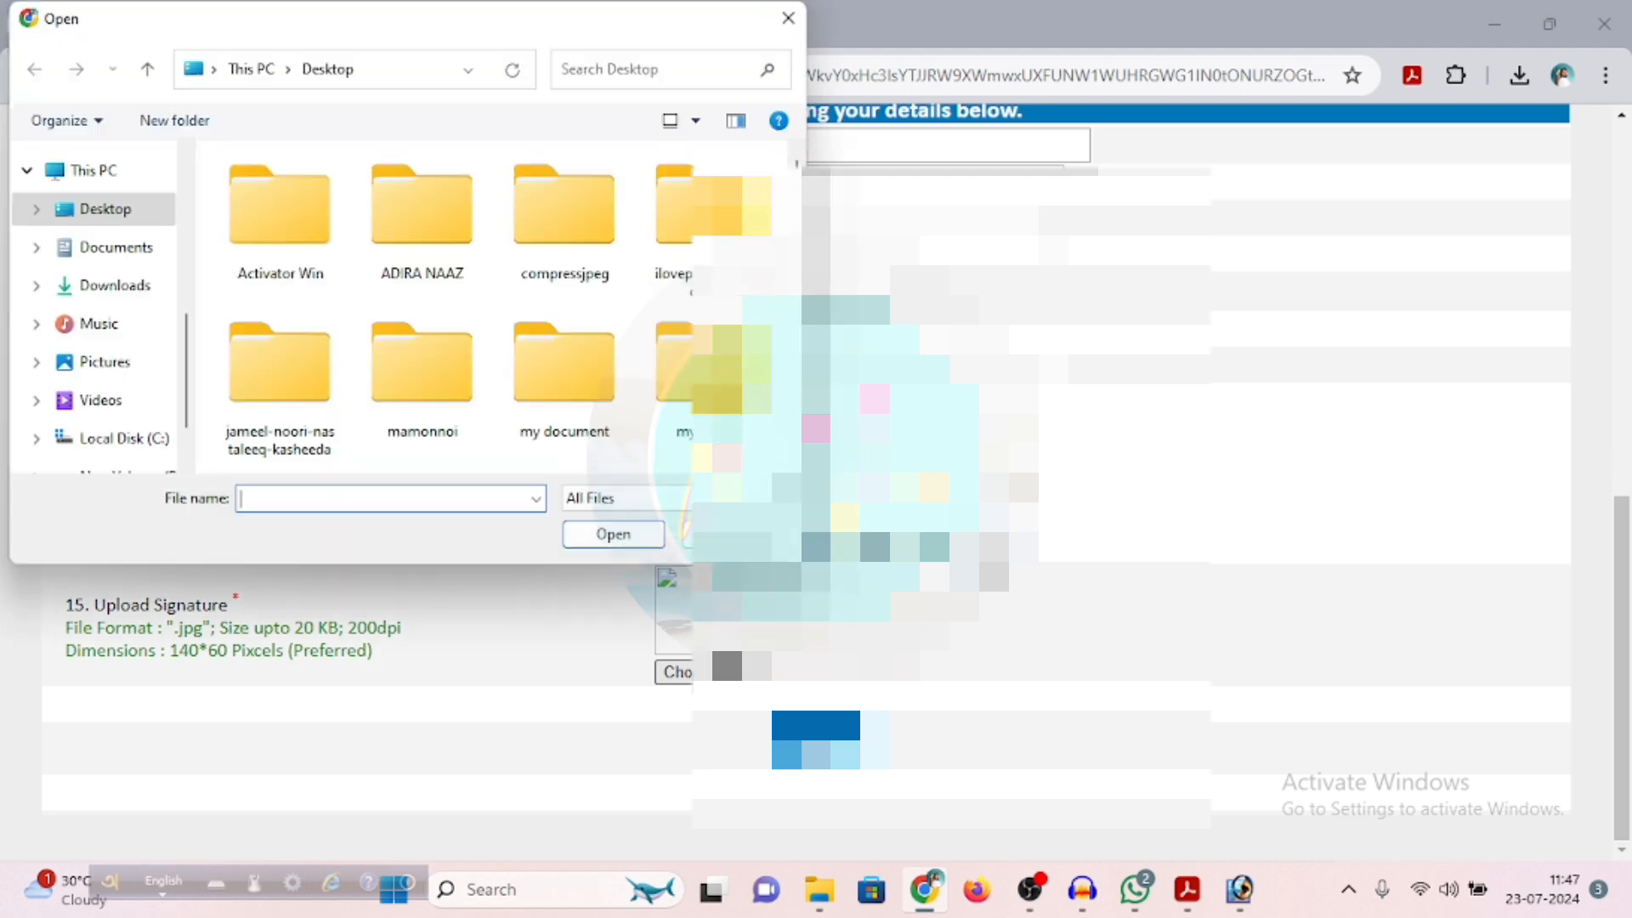
{"action": "scroll", "coordinate": [328, 299], "scroll_direction": "down", "scroll_amount": 6}
{"action": "scroll", "coordinate": [330, 304], "scroll_direction": "down", "scroll_amount": 3}
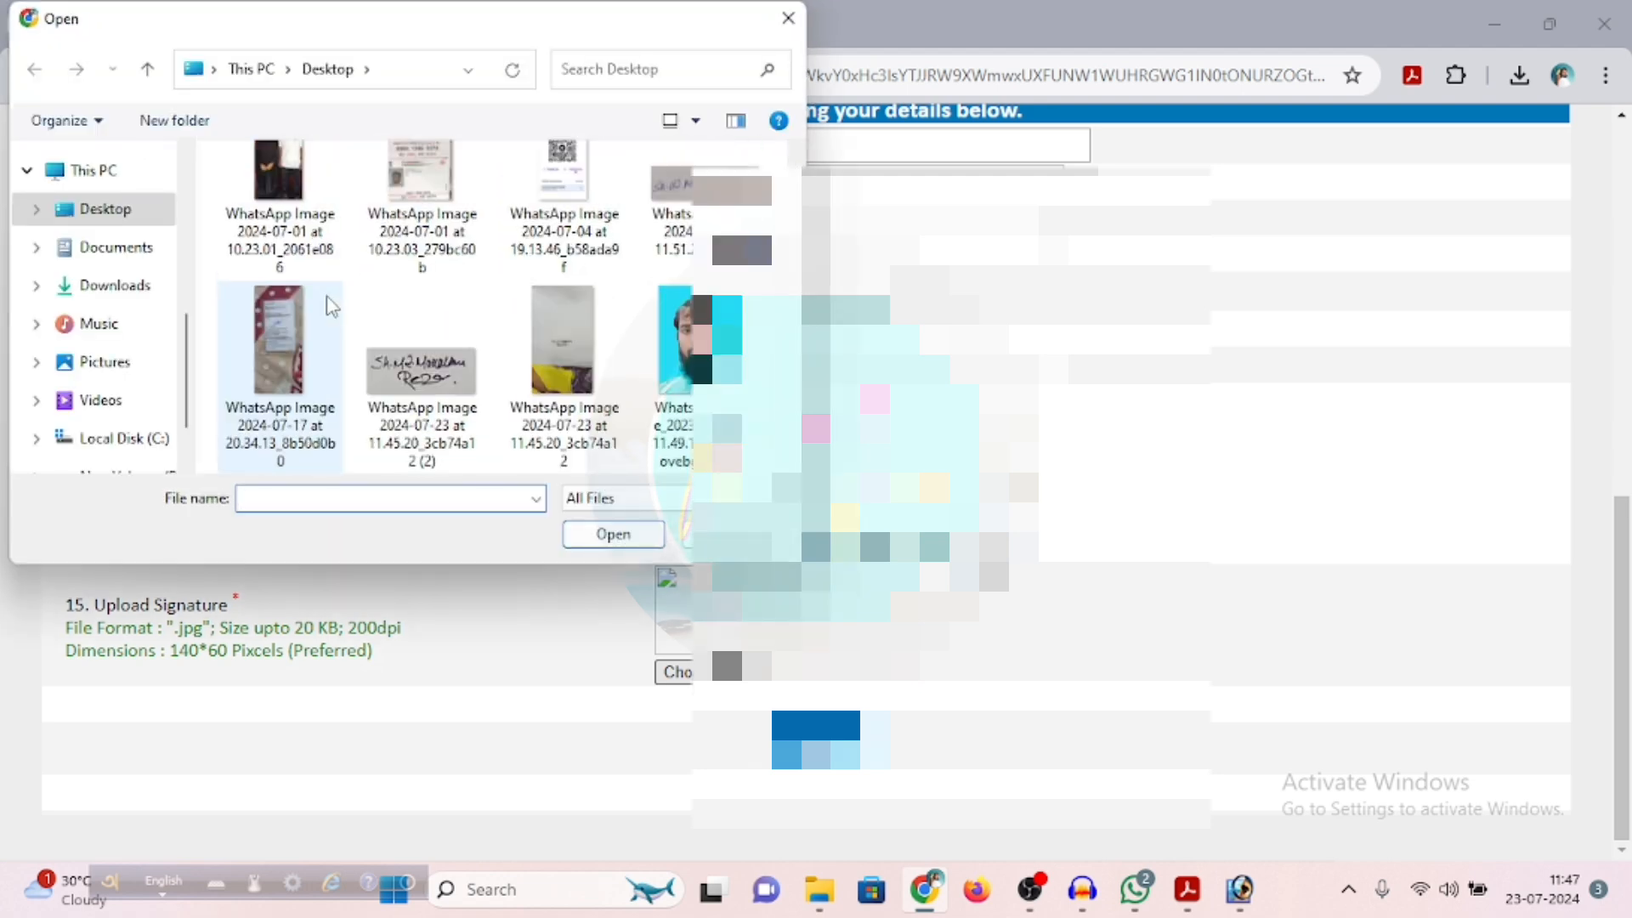
{"action": "double_click", "coordinate": [422, 391]}
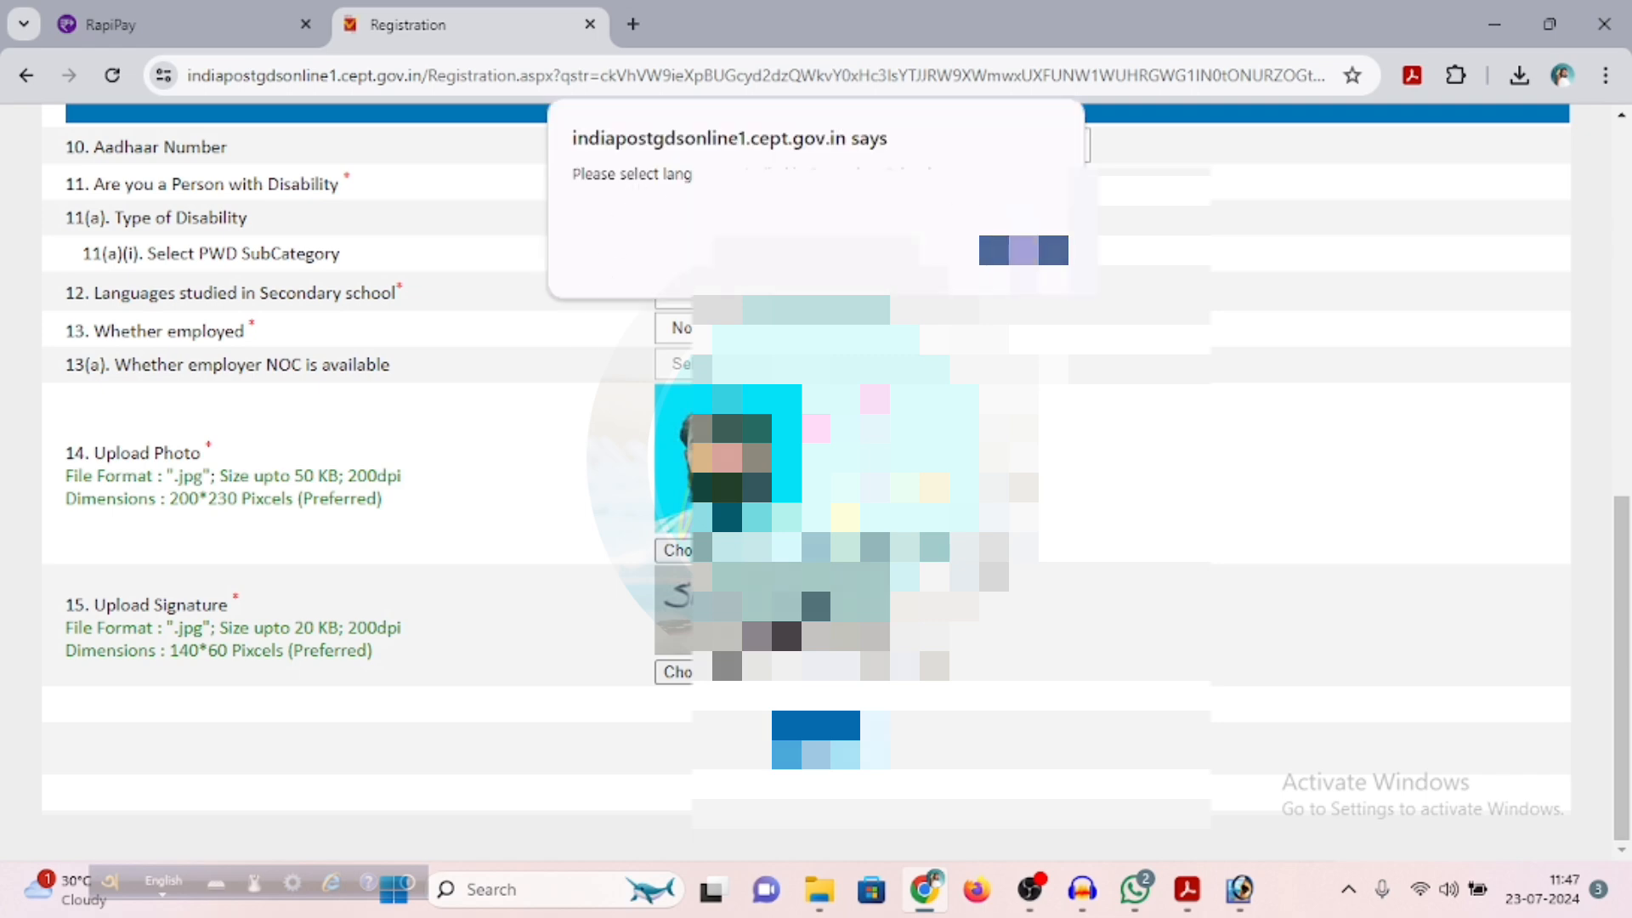
Dismiss the missing-language message and select Bengali as the language studied in secondary school
{"action": "left_click", "coordinate": [1023, 250]}
{"action": "scroll", "coordinate": [1024, 250], "scroll_direction": "up", "scroll_amount": 3}
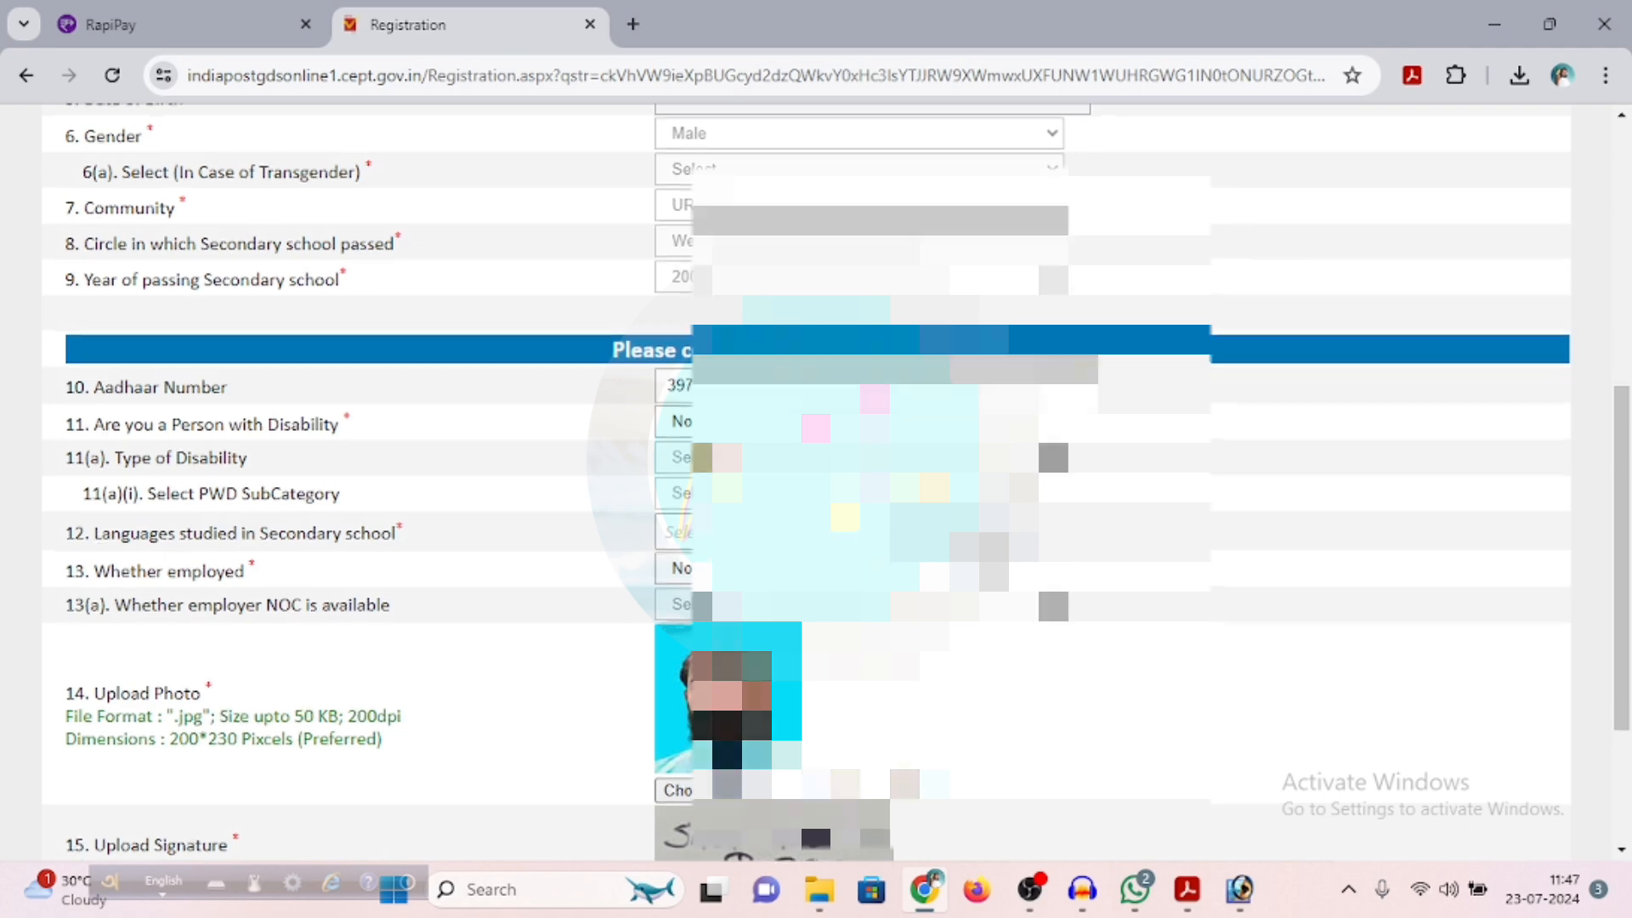
{"action": "scroll", "coordinate": [816, 476], "scroll_direction": "up", "scroll_amount": 2}
{"action": "scroll", "coordinate": [816, 476], "scroll_direction": "up", "scroll_amount": 3}
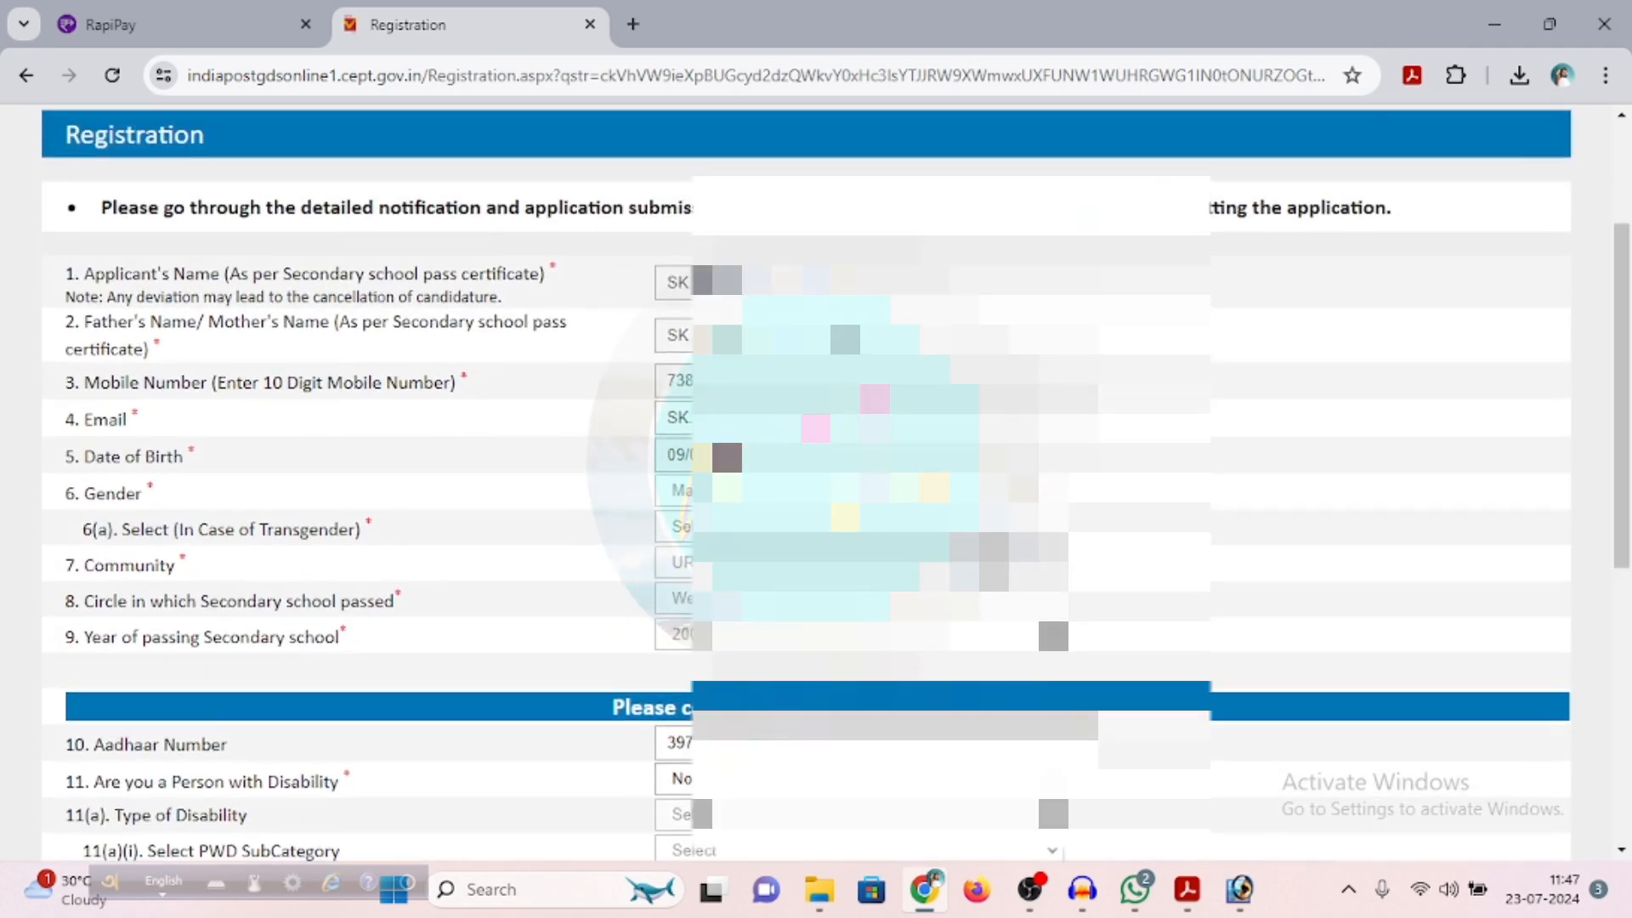
{"action": "scroll", "coordinate": [127, 474], "scroll_direction": "down", "scroll_amount": 5}
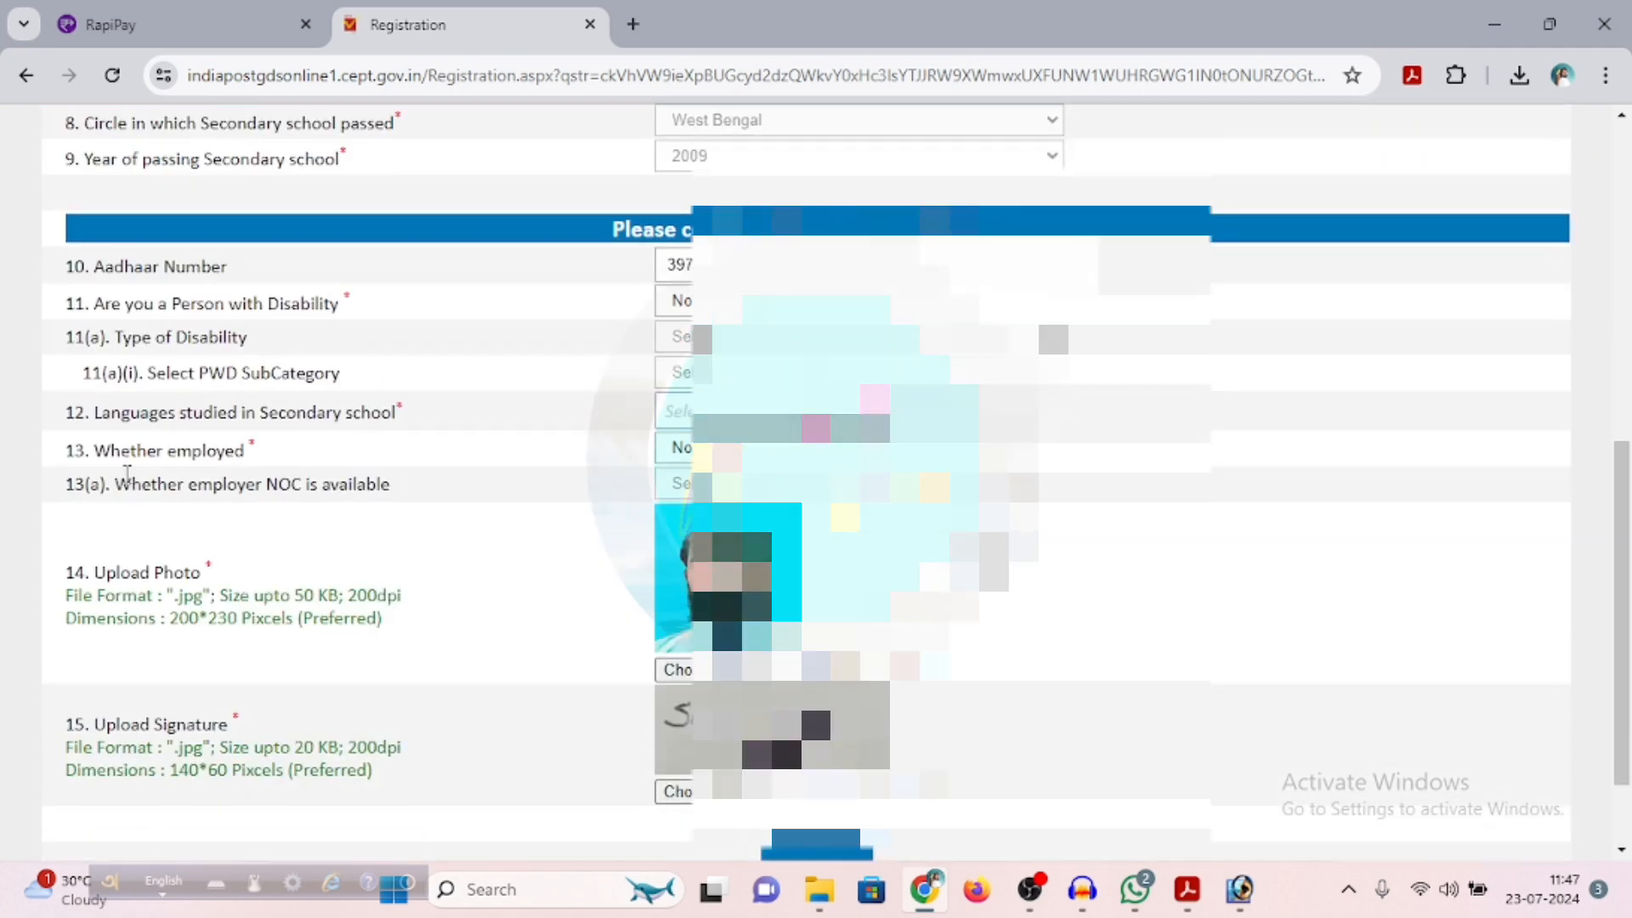
{"action": "left_click", "coordinate": [685, 412]}
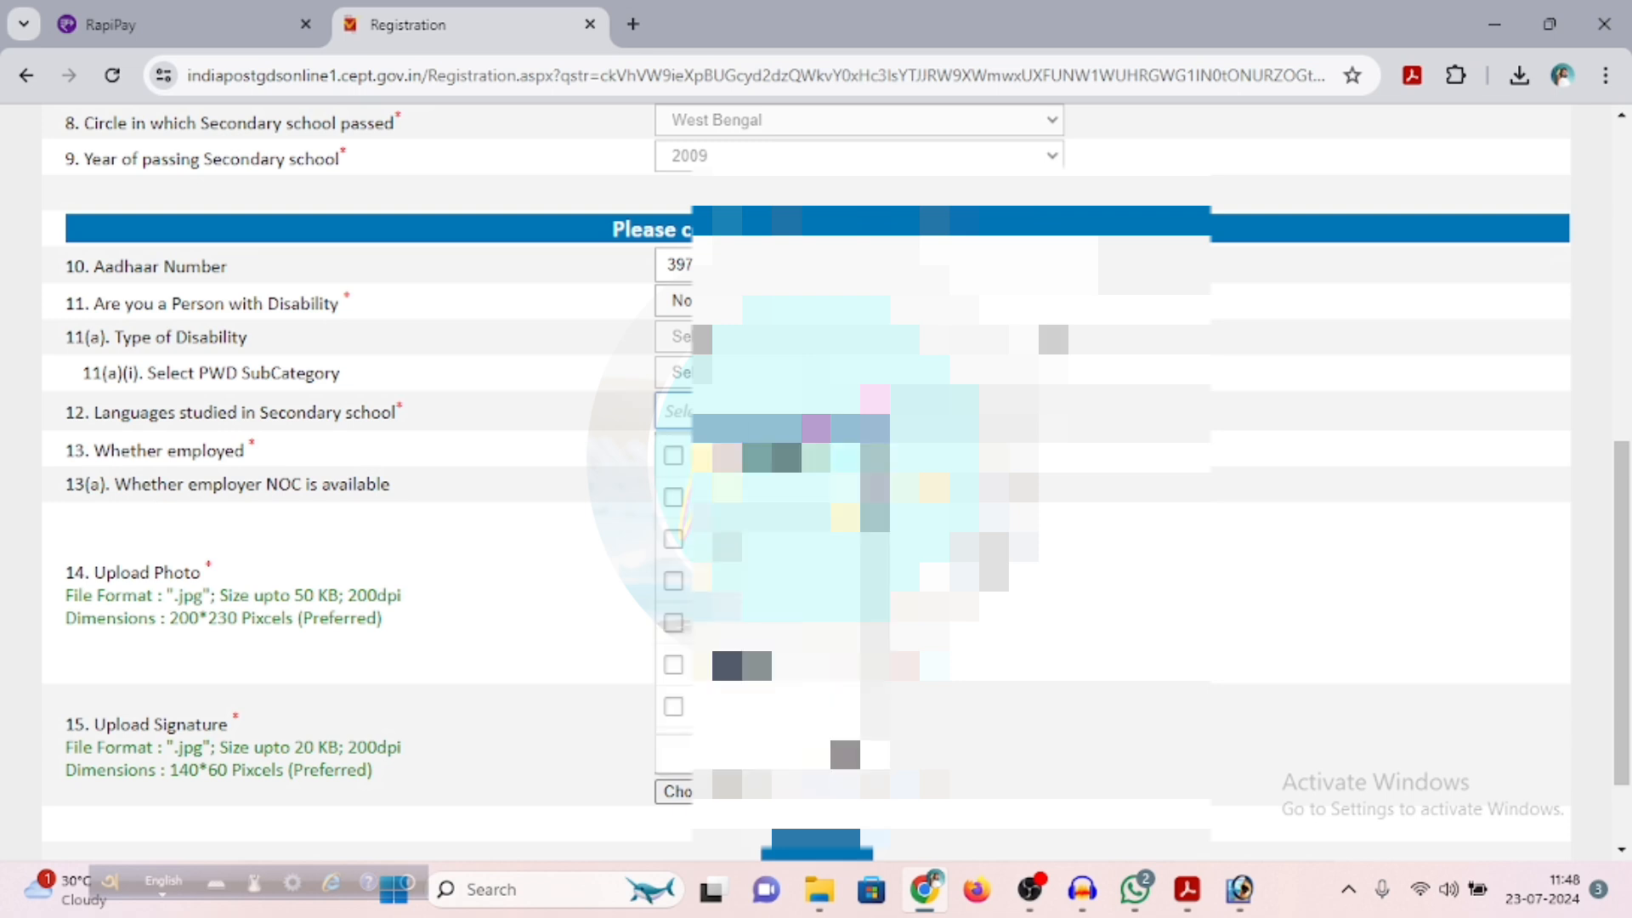
{"action": "left_click", "coordinate": [673, 497]}
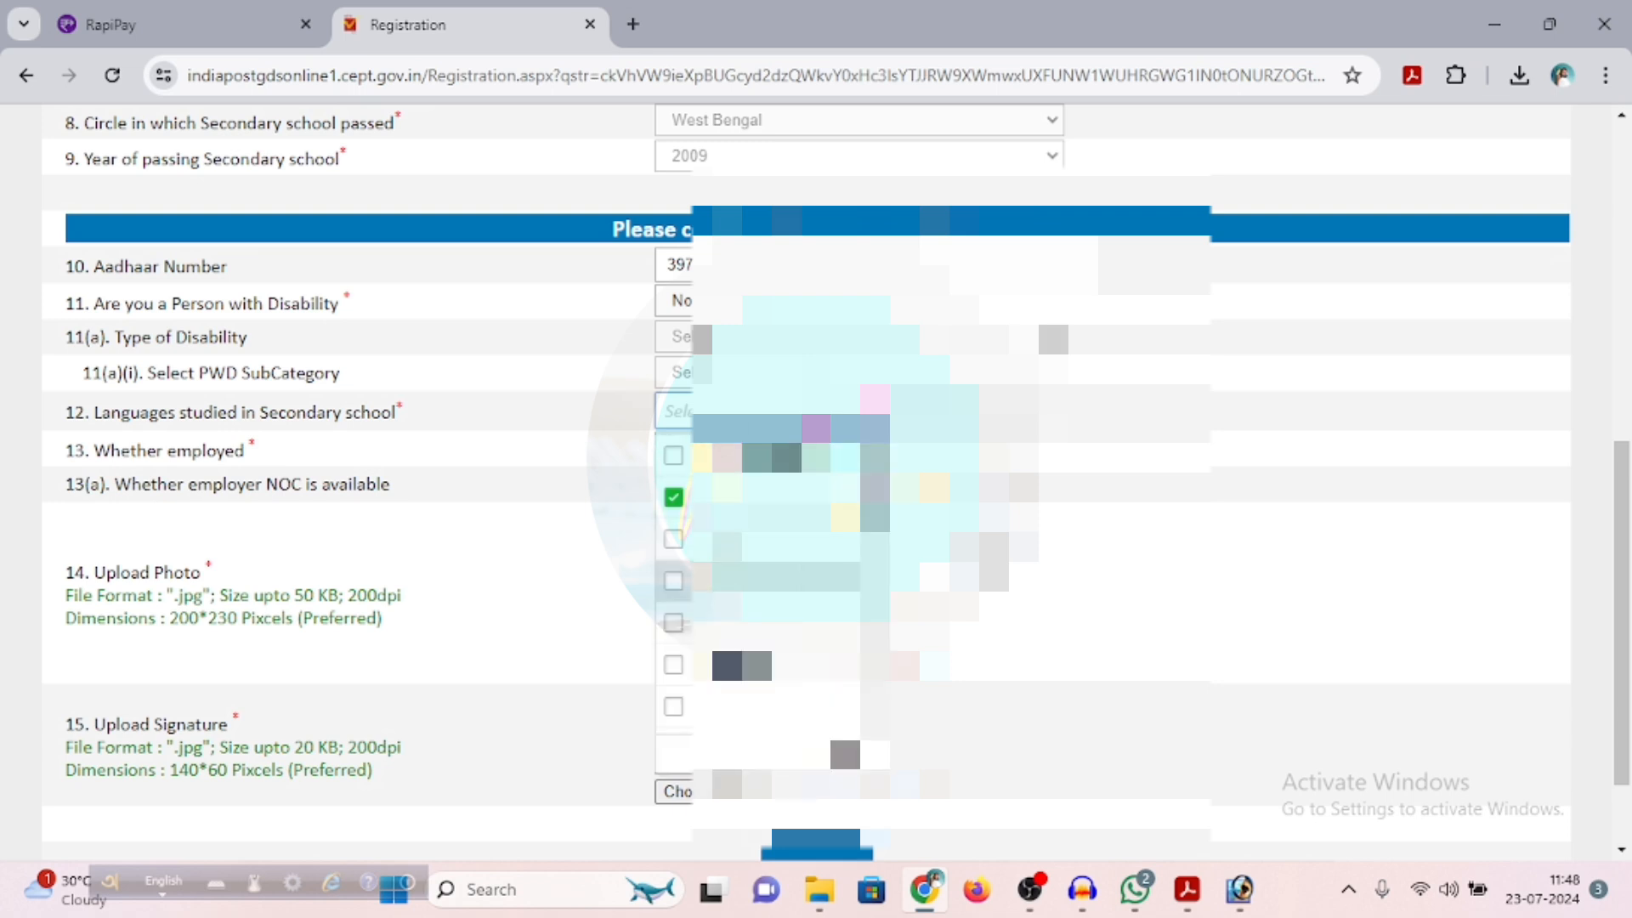
{"action": "left_click", "coordinate": [778, 715]}
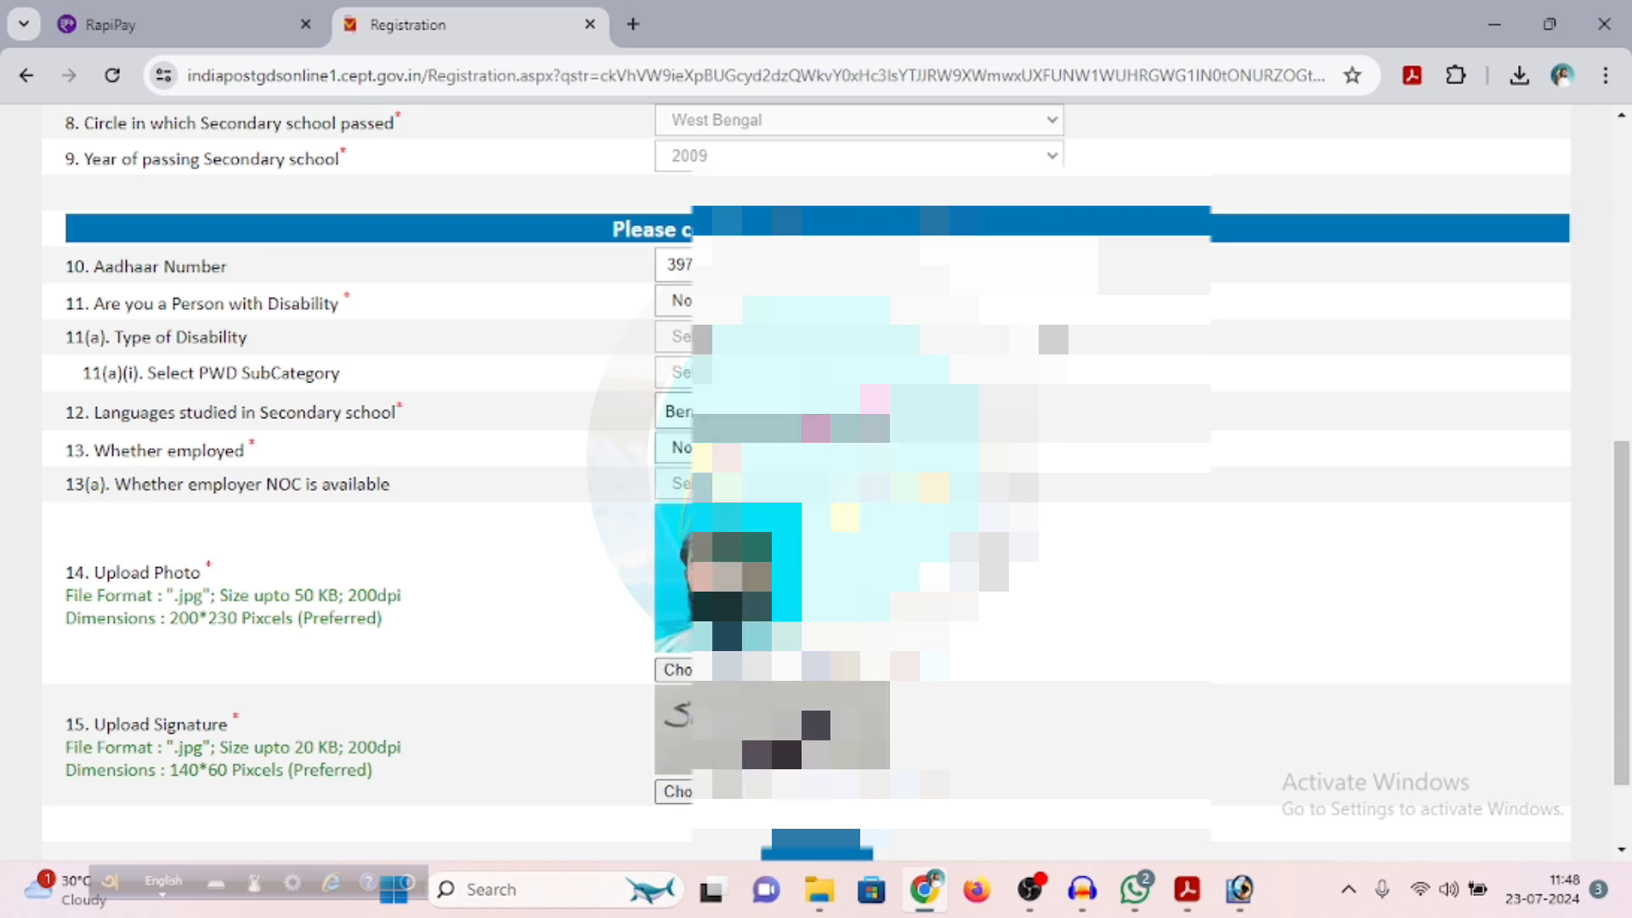
Submit the completed registration form and confirm its details with the no-duplicate-registration declaration accepted
{"action": "scroll", "coordinate": [778, 716], "scroll_direction": "down", "scroll_amount": 2}
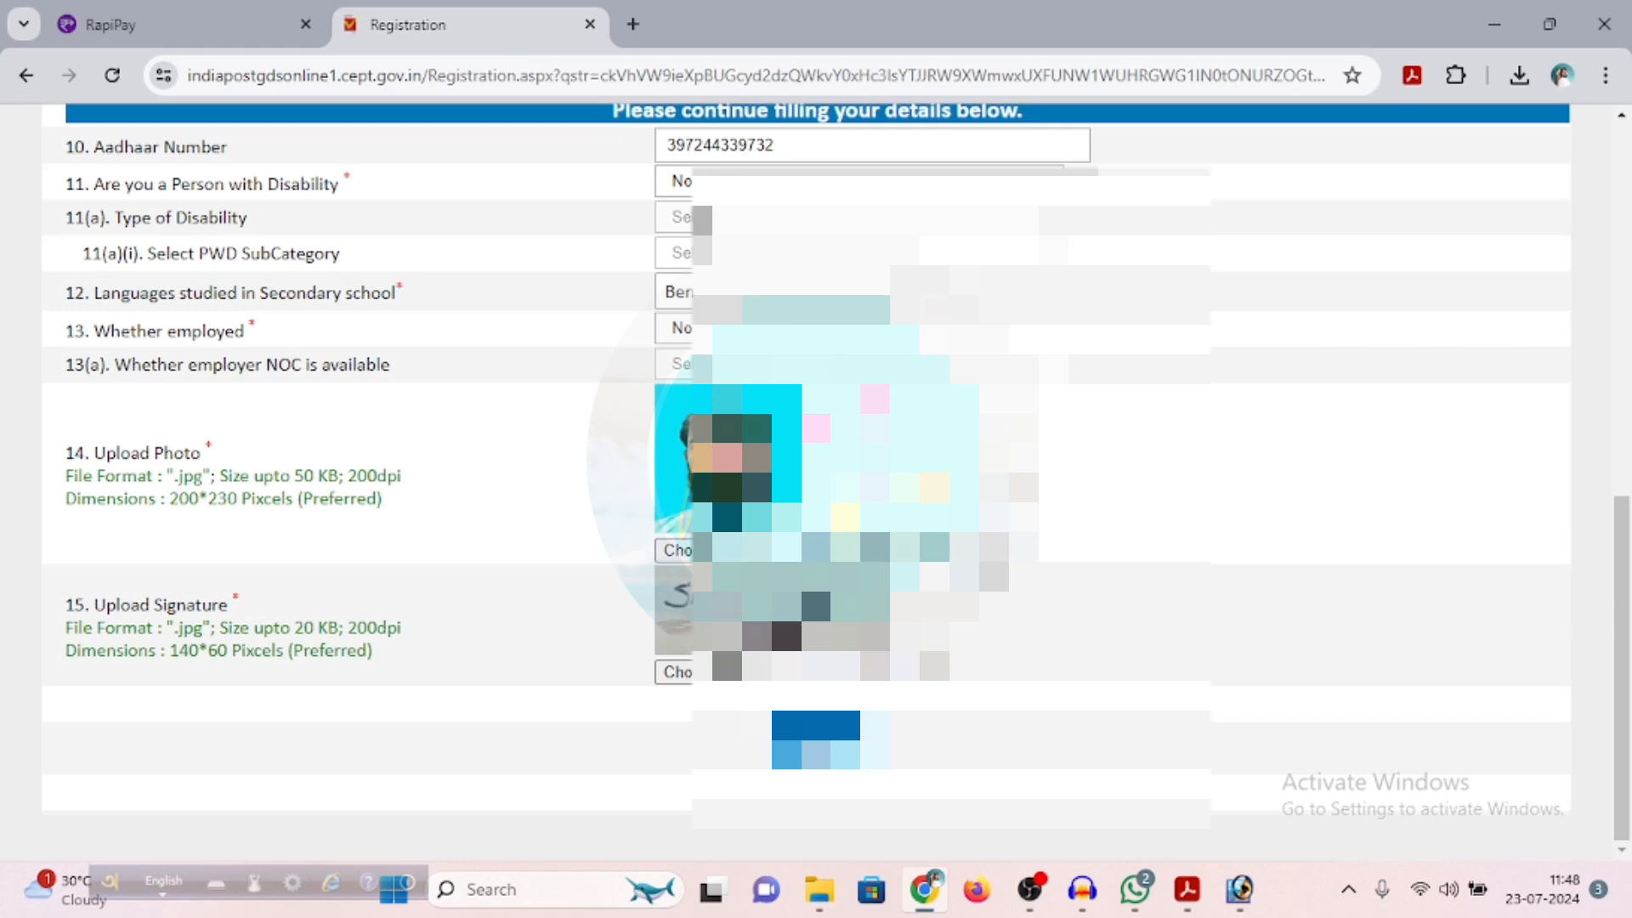
{"action": "left_click", "coordinate": [817, 740]}
{"action": "scroll", "coordinate": [816, 476], "scroll_direction": "up", "scroll_amount": 5}
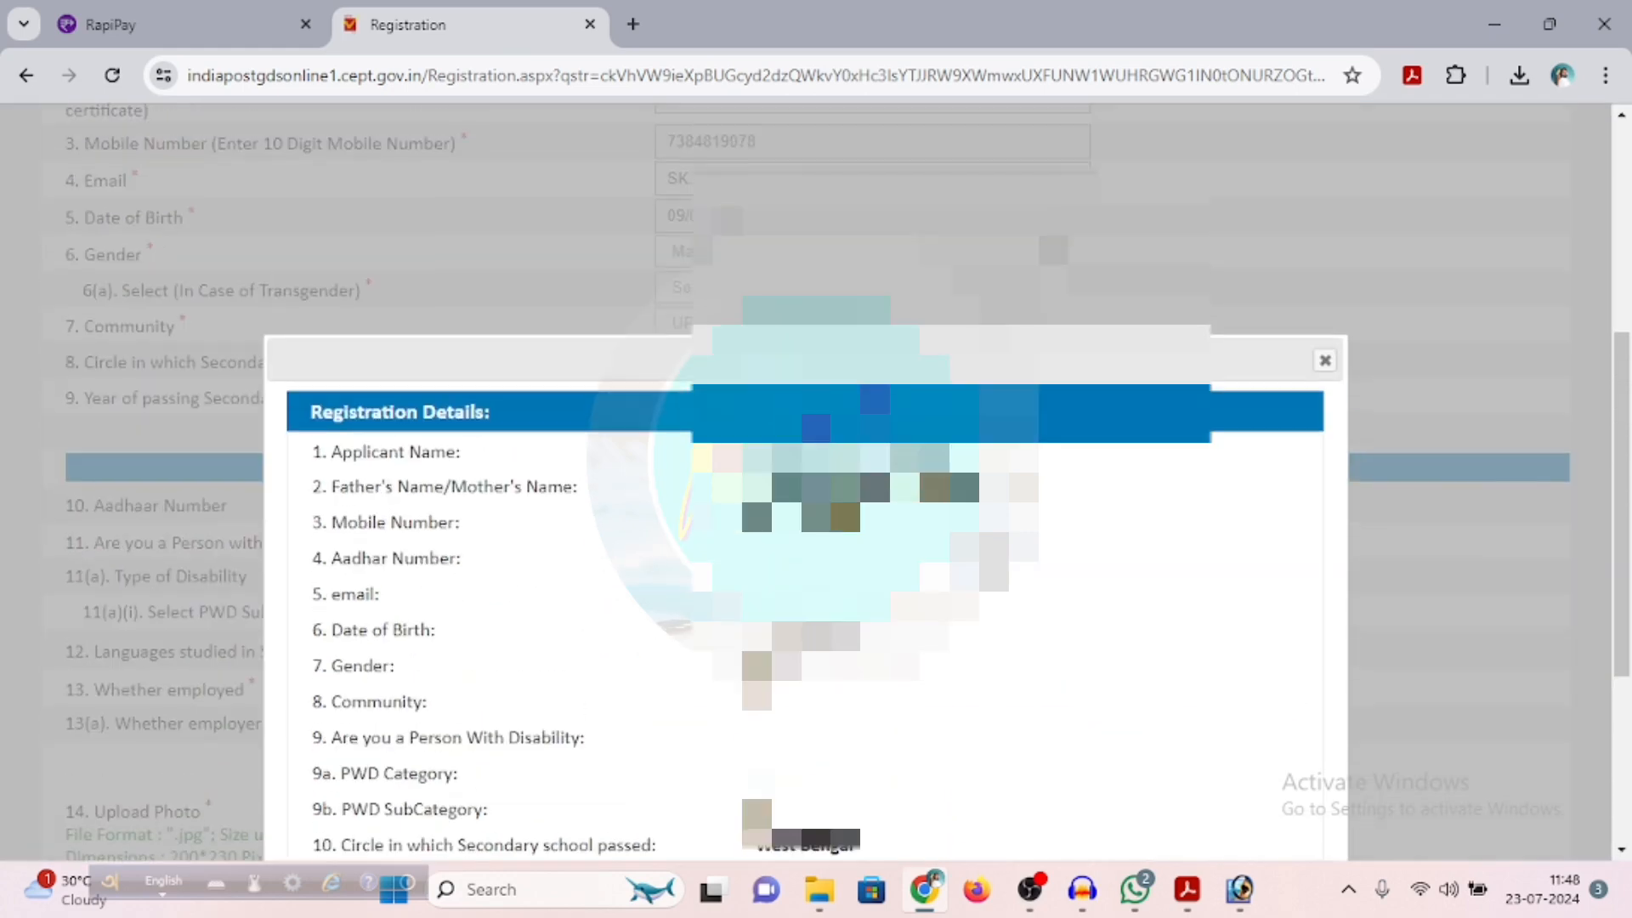
{"action": "scroll", "coordinate": [816, 476], "scroll_direction": "down", "scroll_amount": 5}
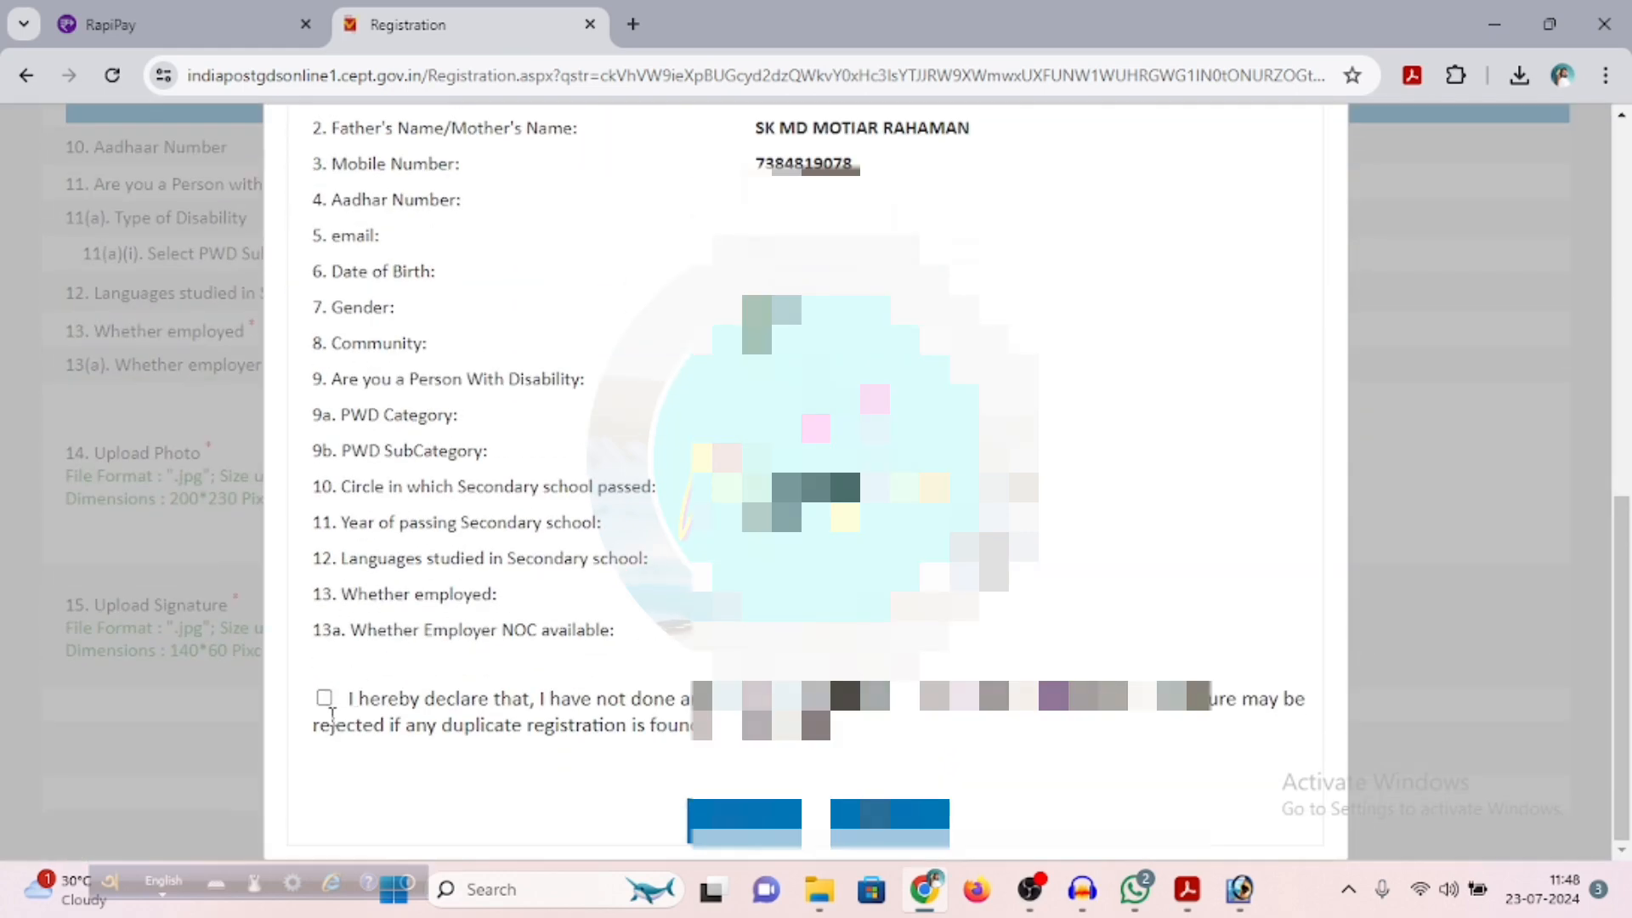
{"action": "left_click", "coordinate": [324, 698]}
{"action": "left_click", "coordinate": [756, 835]}
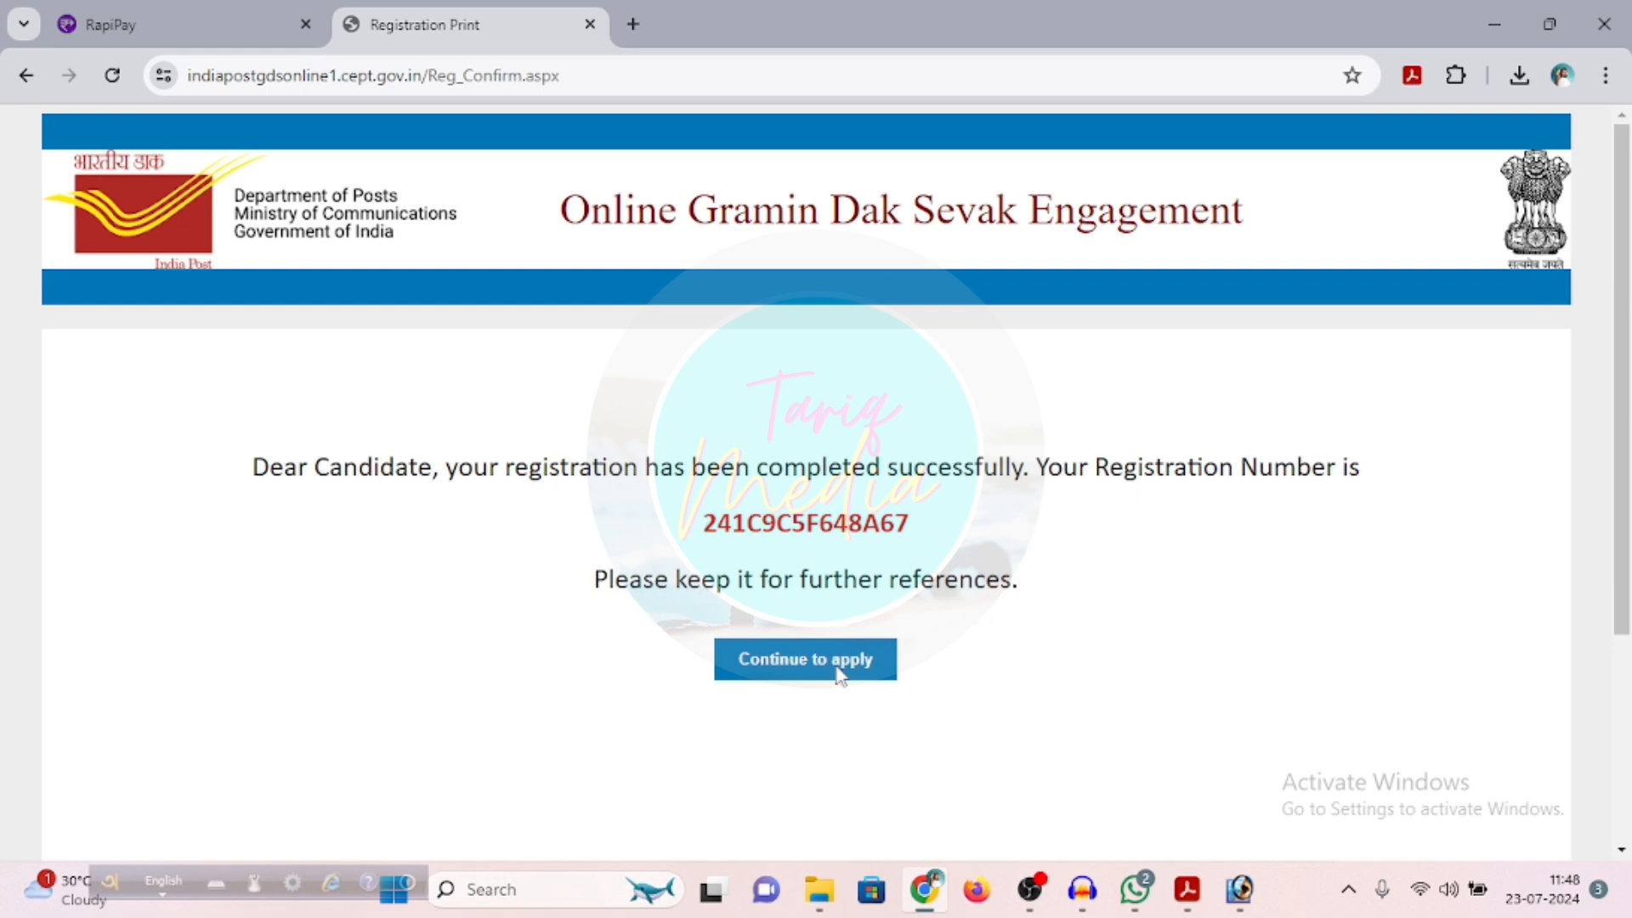
Continue to the application, submit West Bengal as the circle applying for, and acknowledge the OTP message
{"action": "left_click", "coordinate": [799, 676]}
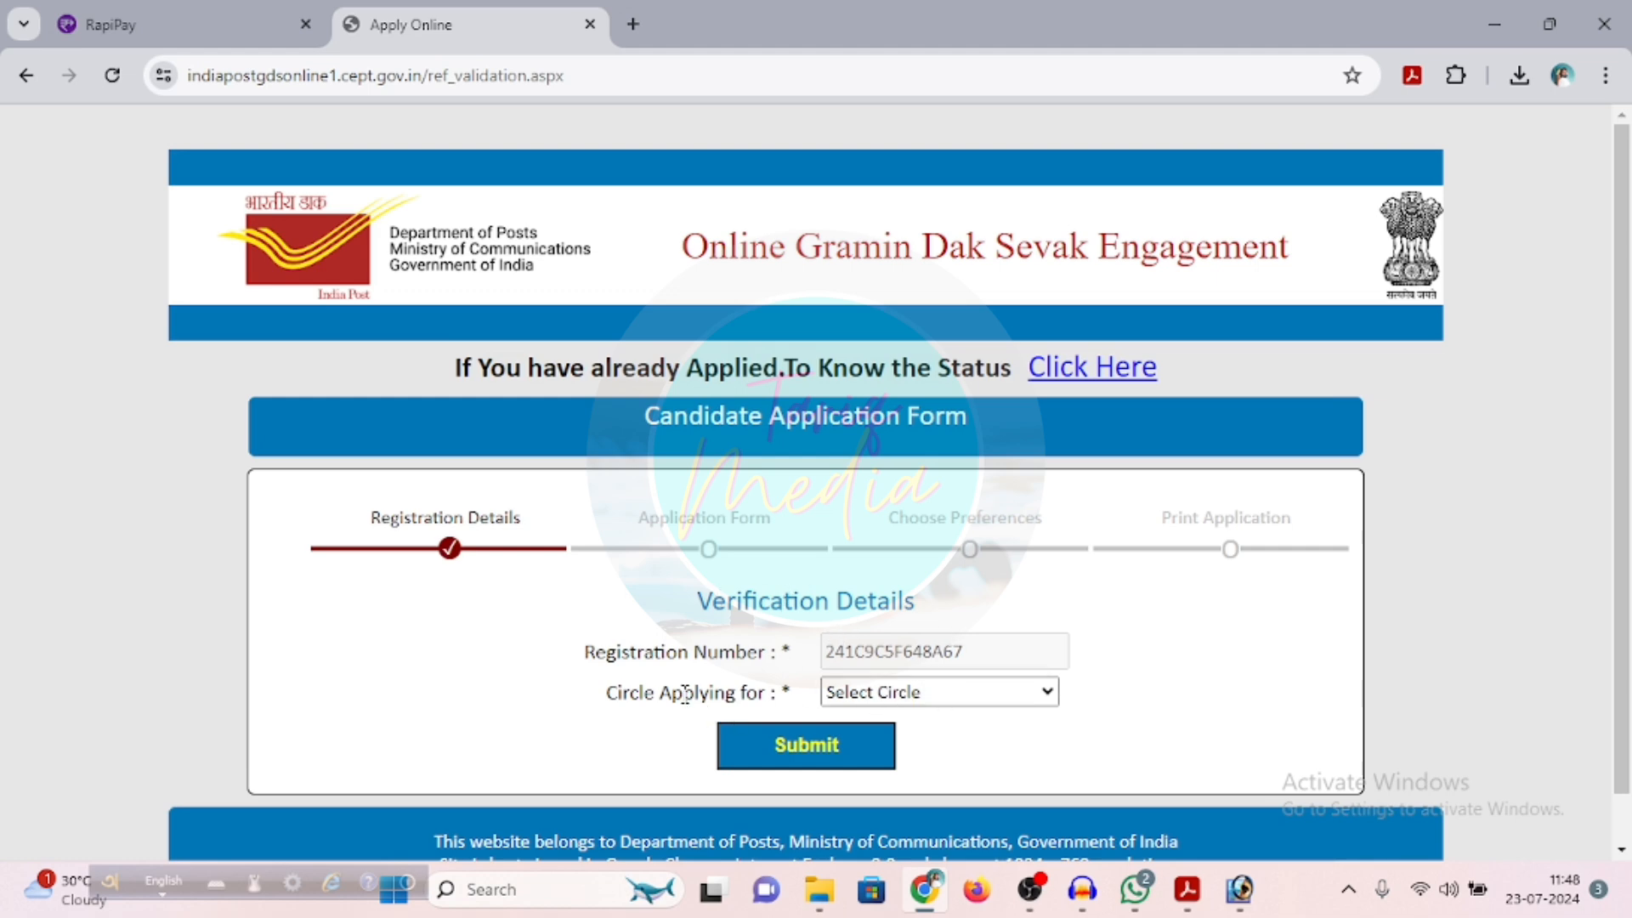
{"action": "left_click", "coordinate": [897, 696]}
{"action": "scroll", "coordinate": [867, 629], "scroll_direction": "down", "scroll_amount": 2}
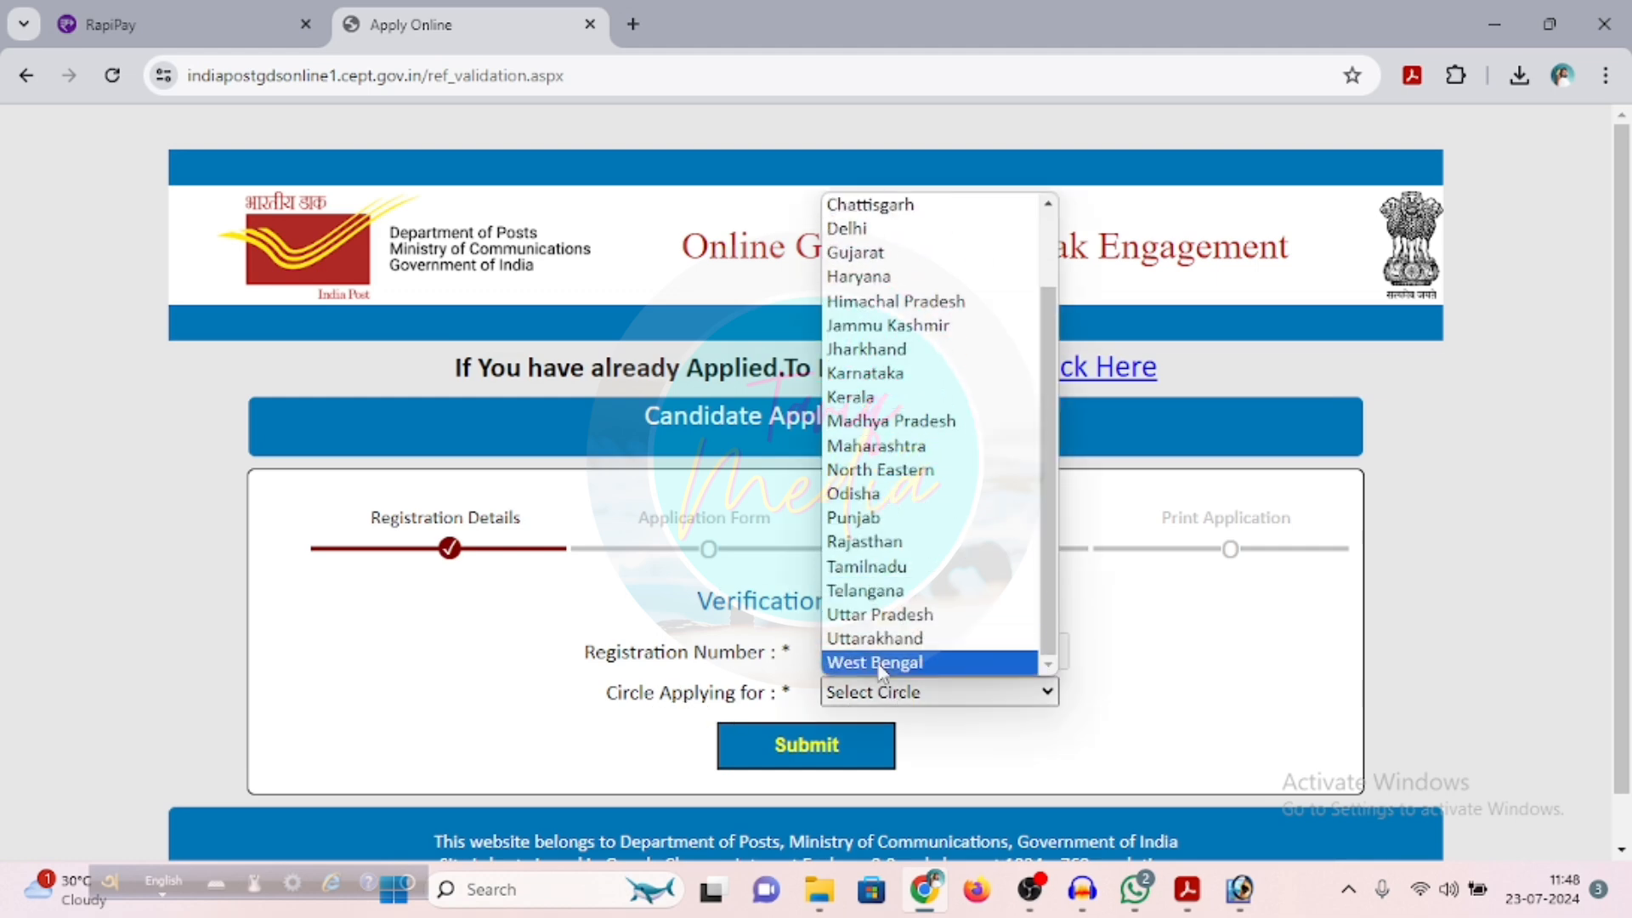
{"action": "left_click", "coordinate": [867, 661]}
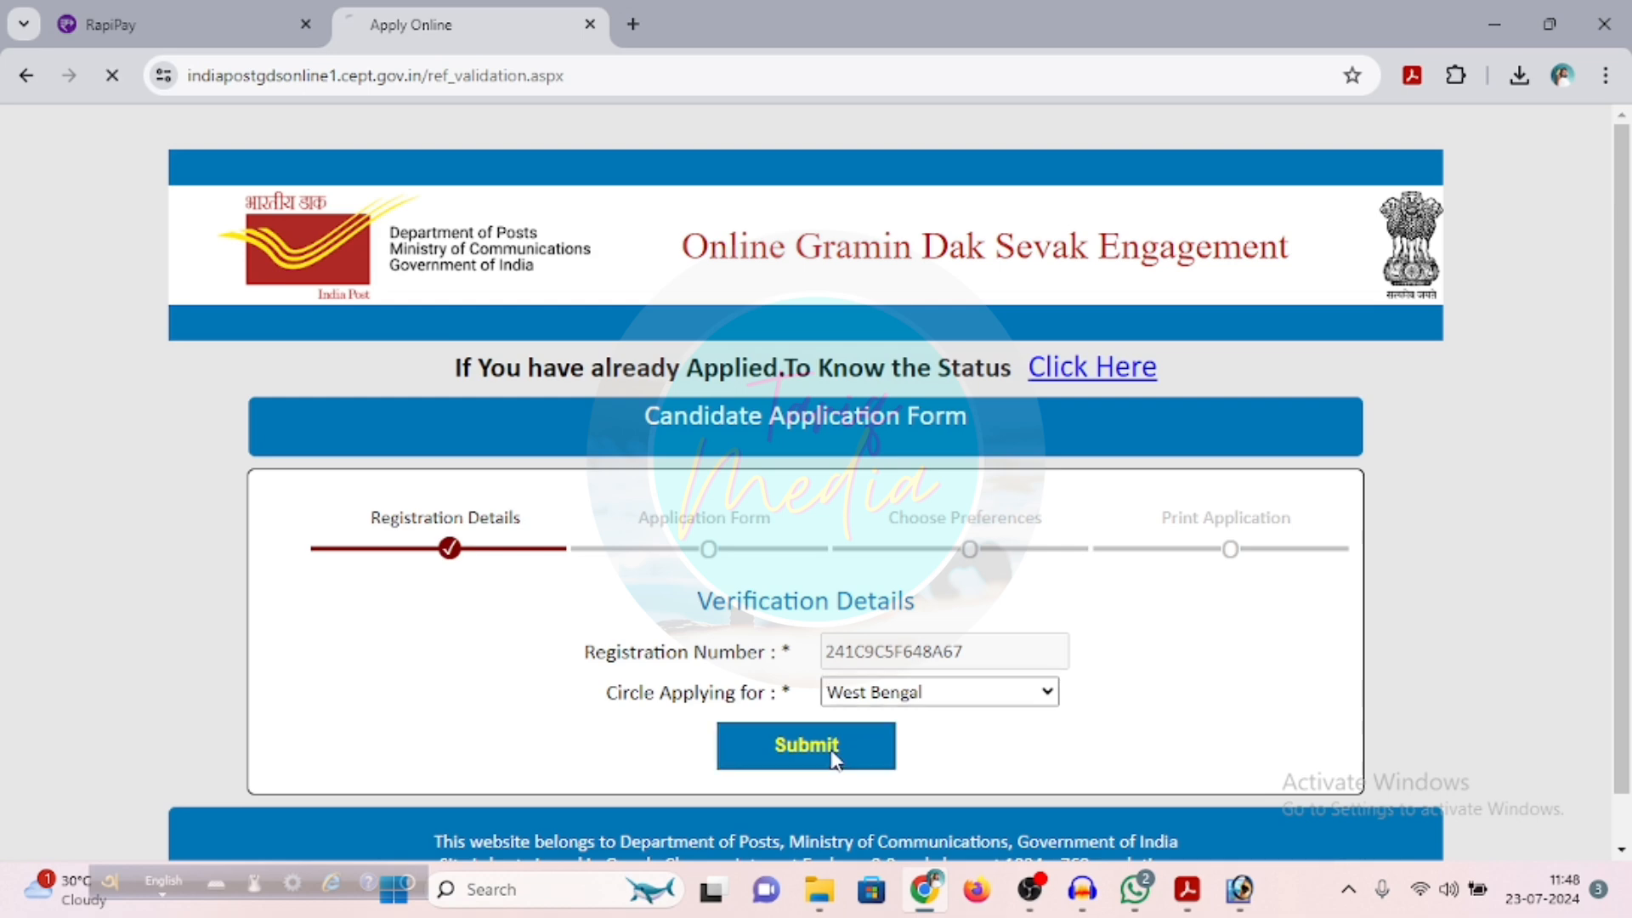
{"action": "left_click", "coordinate": [830, 747]}
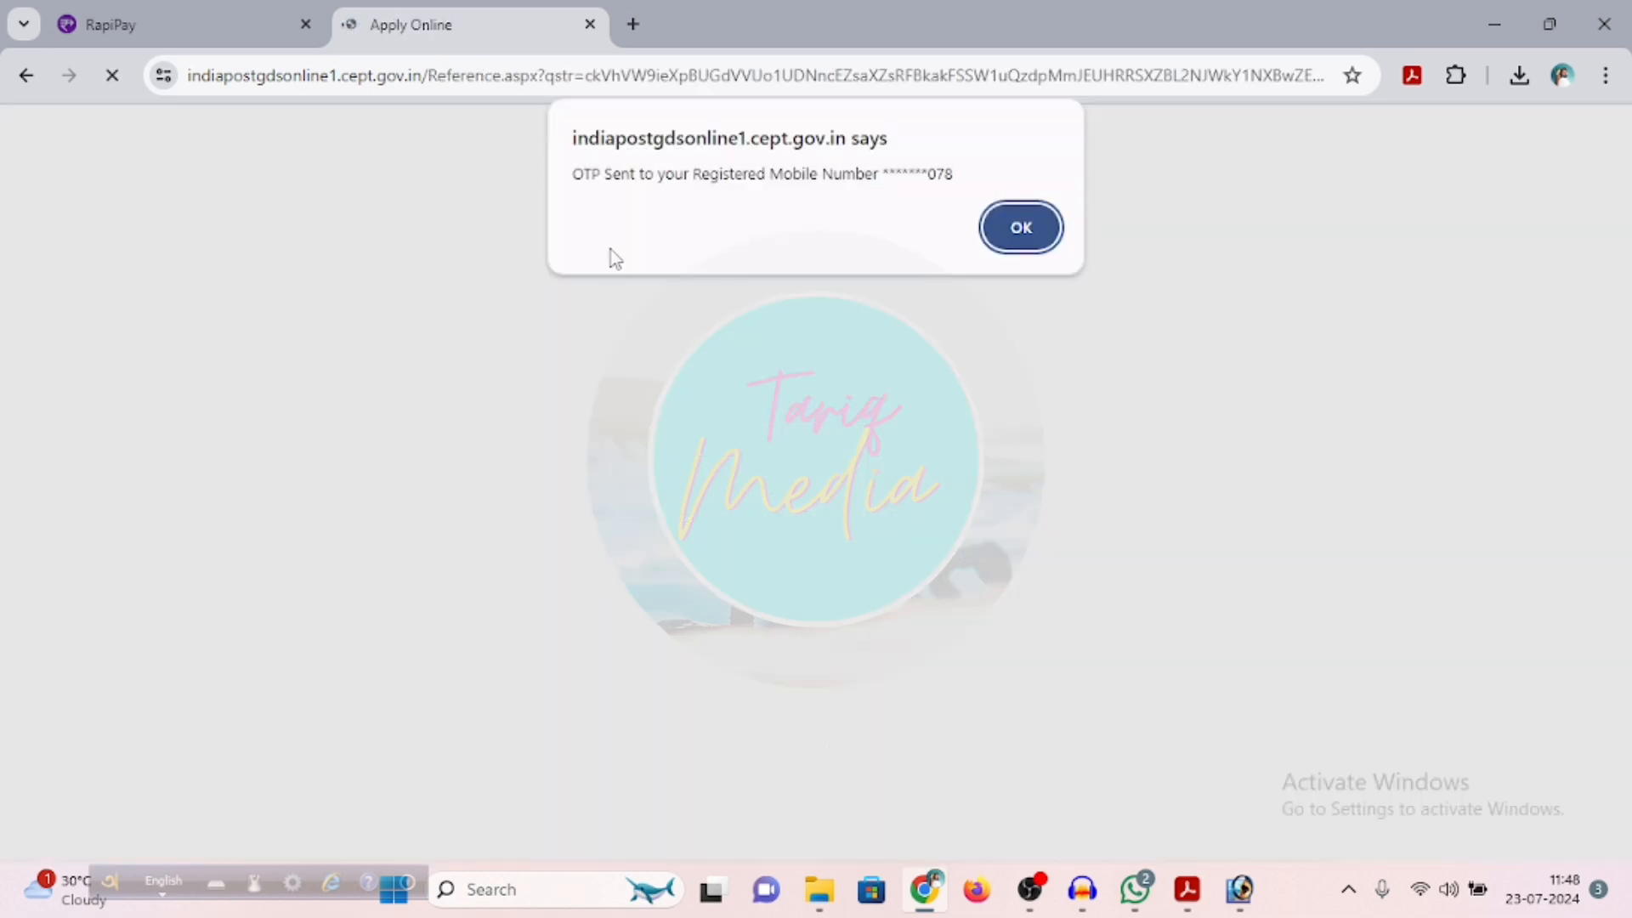
{"action": "left_click", "coordinate": [1001, 227]}
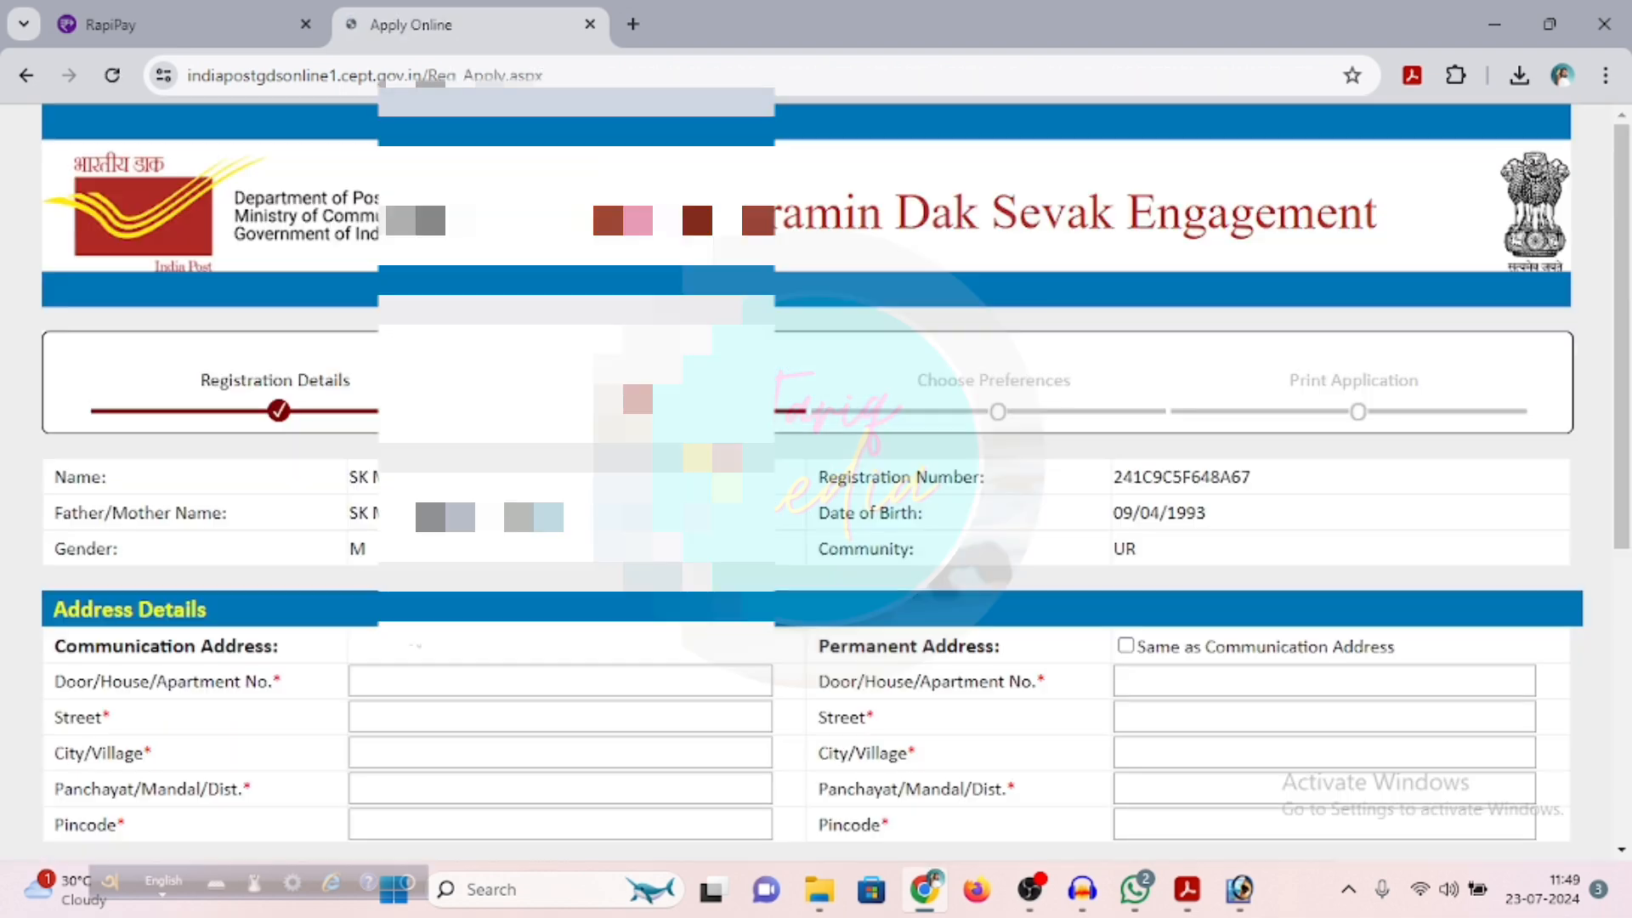
Enter the communication address's door number and street, filling the remaining address fields from the saved address suggestion
{"action": "scroll", "coordinate": [816, 476], "scroll_direction": "down", "scroll_amount": 2}
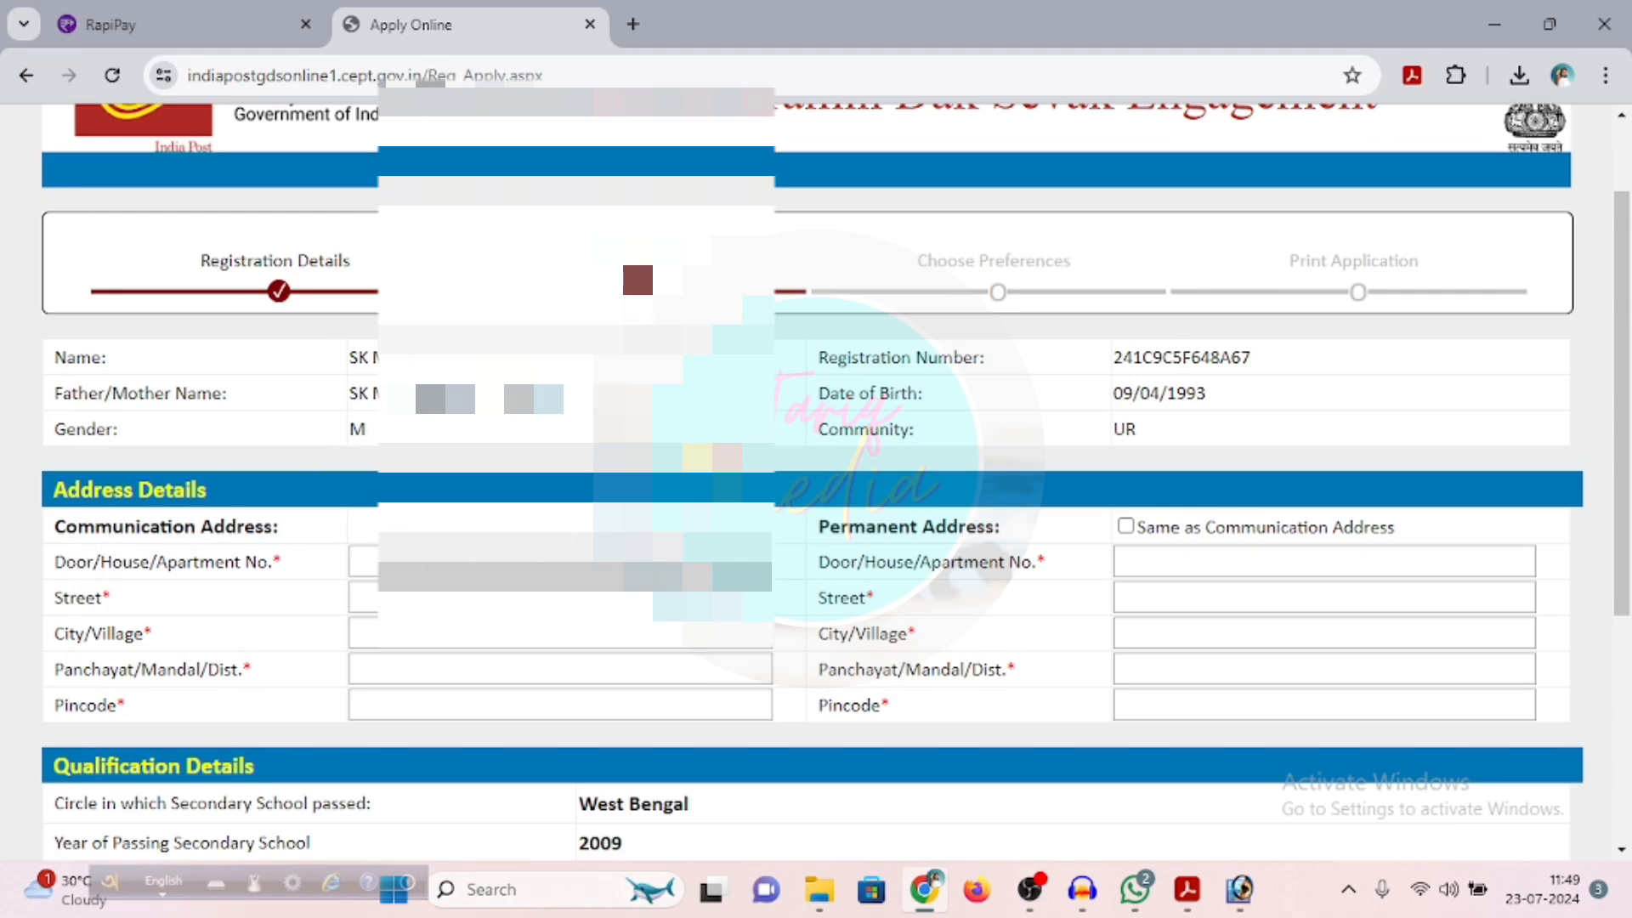
{"action": "left_click", "coordinate": [544, 562]}
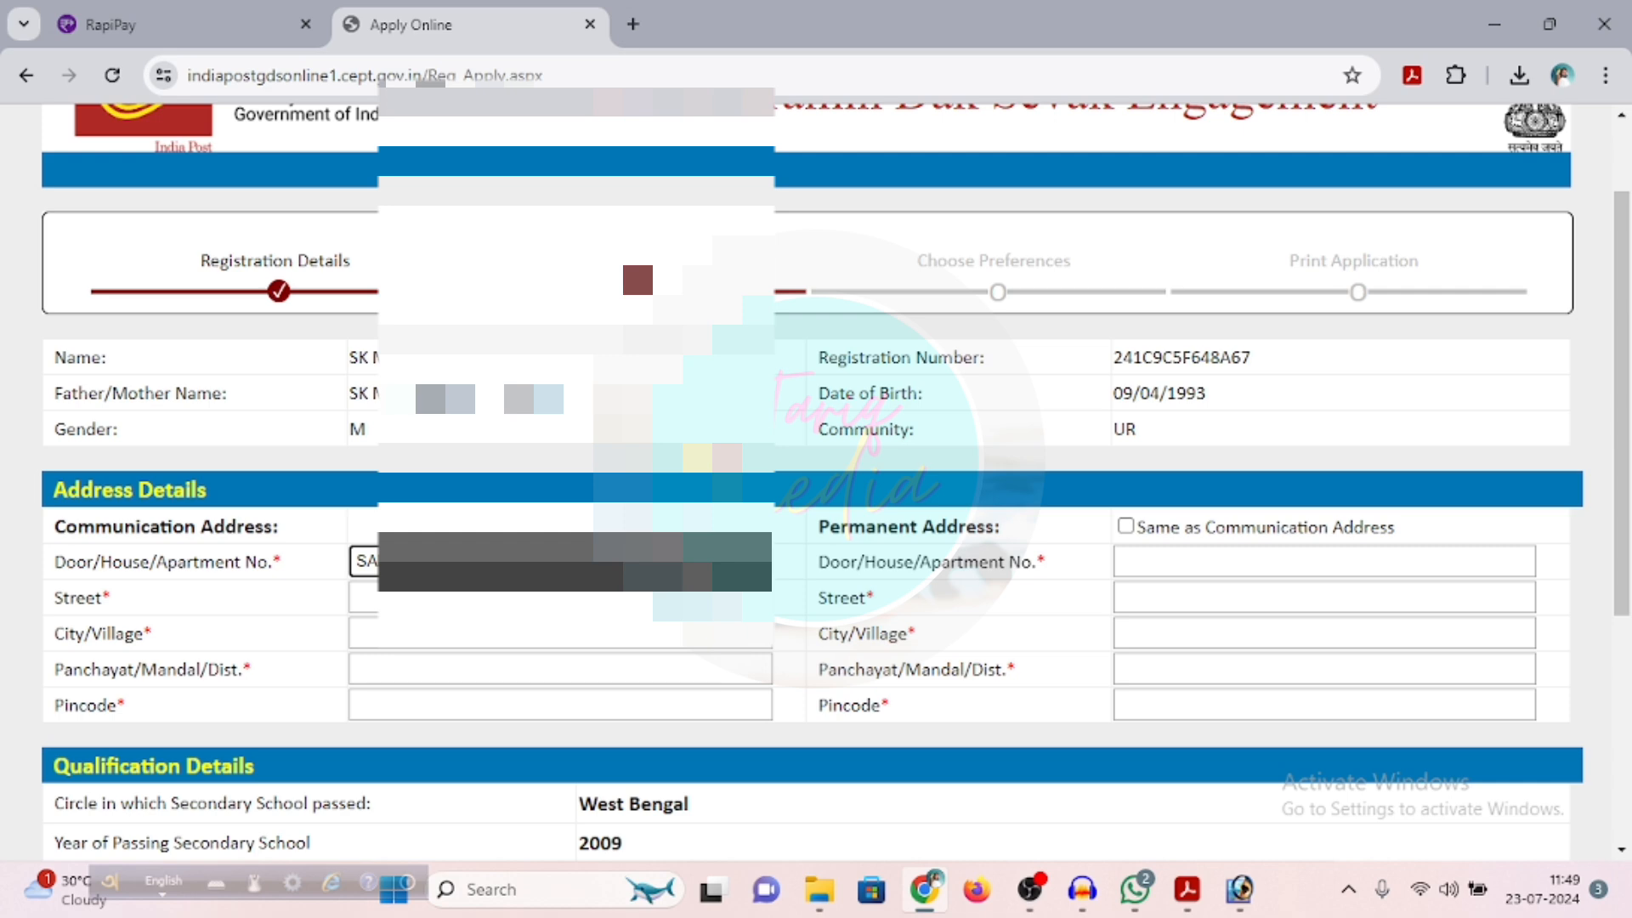
{"action": "key", "text": "Tab"}
{"action": "key", "text": "Tab"}
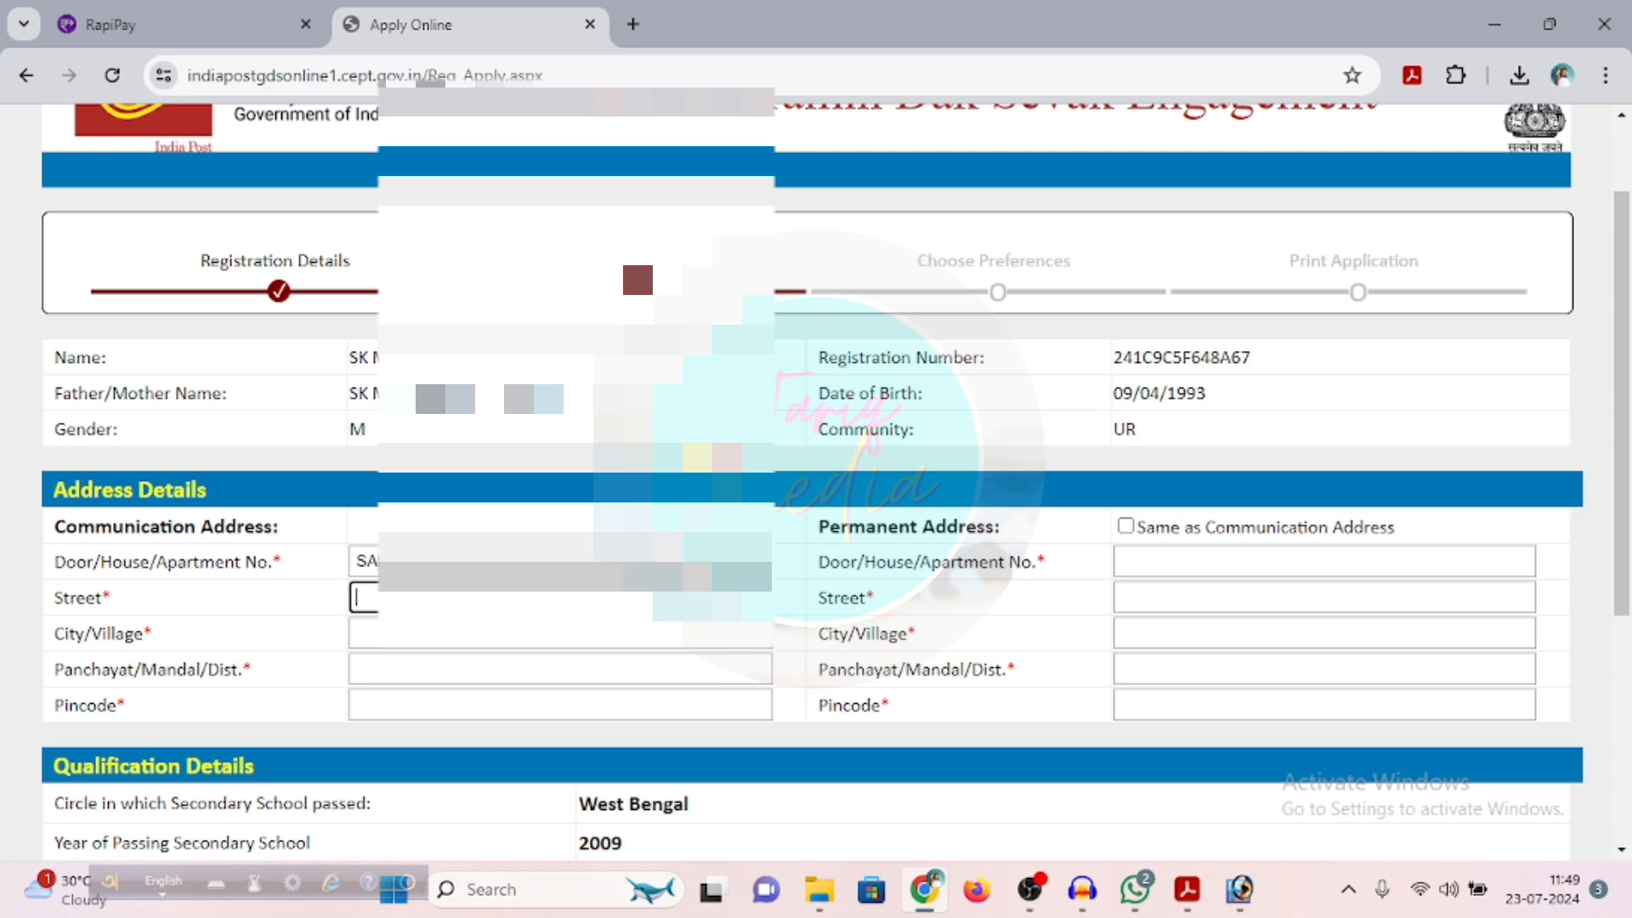
{"action": "type", "text": "MA"}
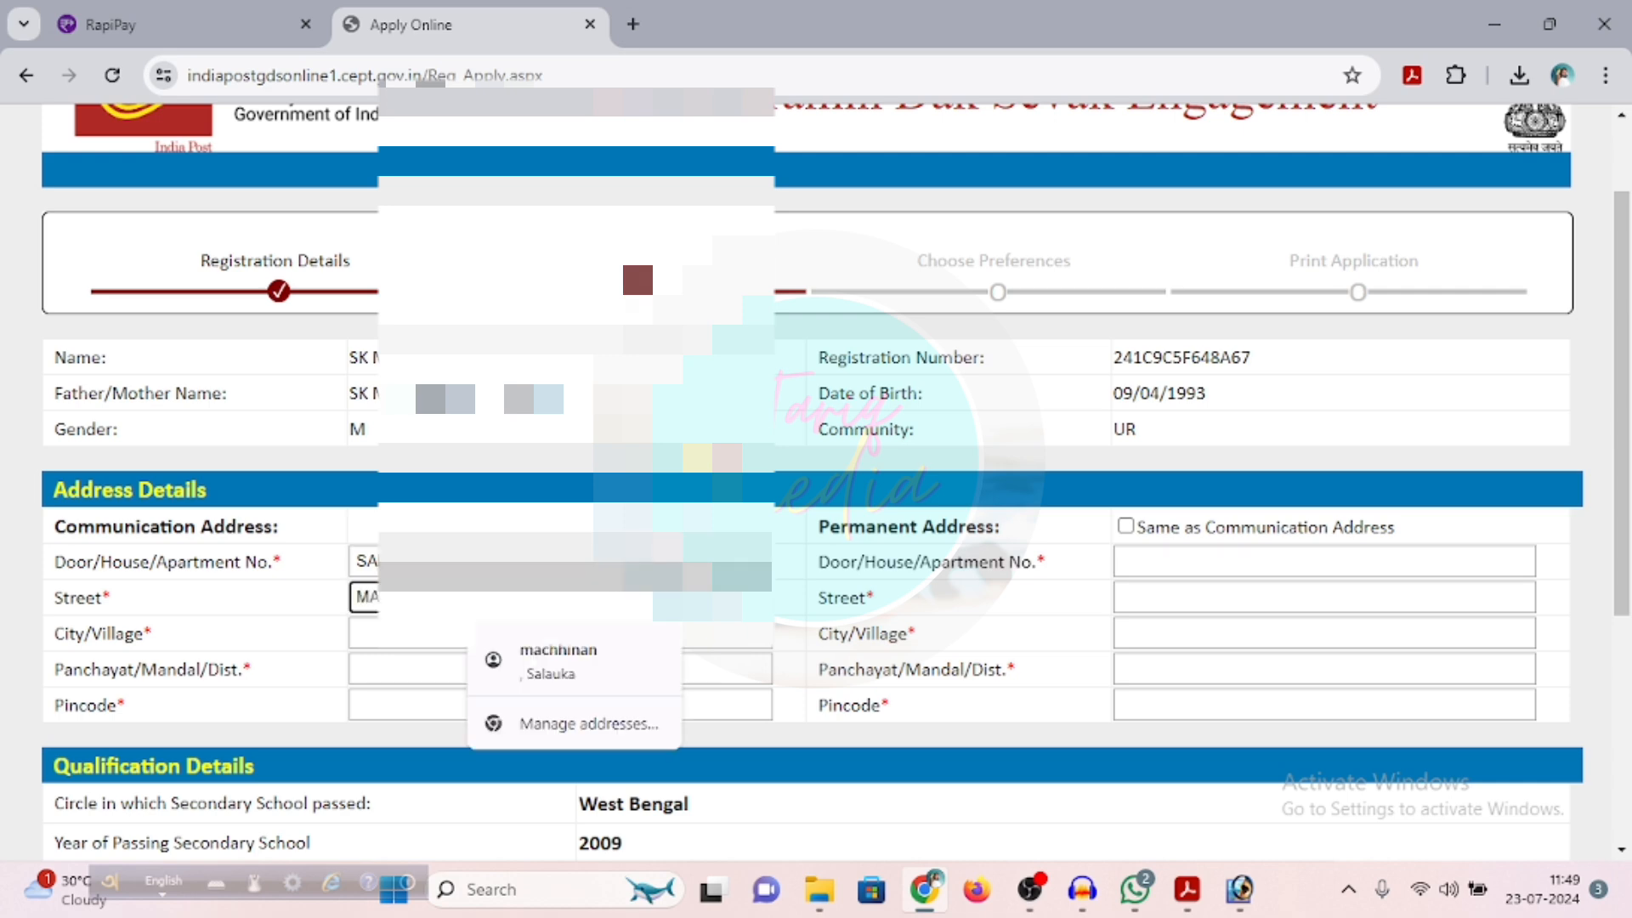
{"action": "type", "text": "NAN"}
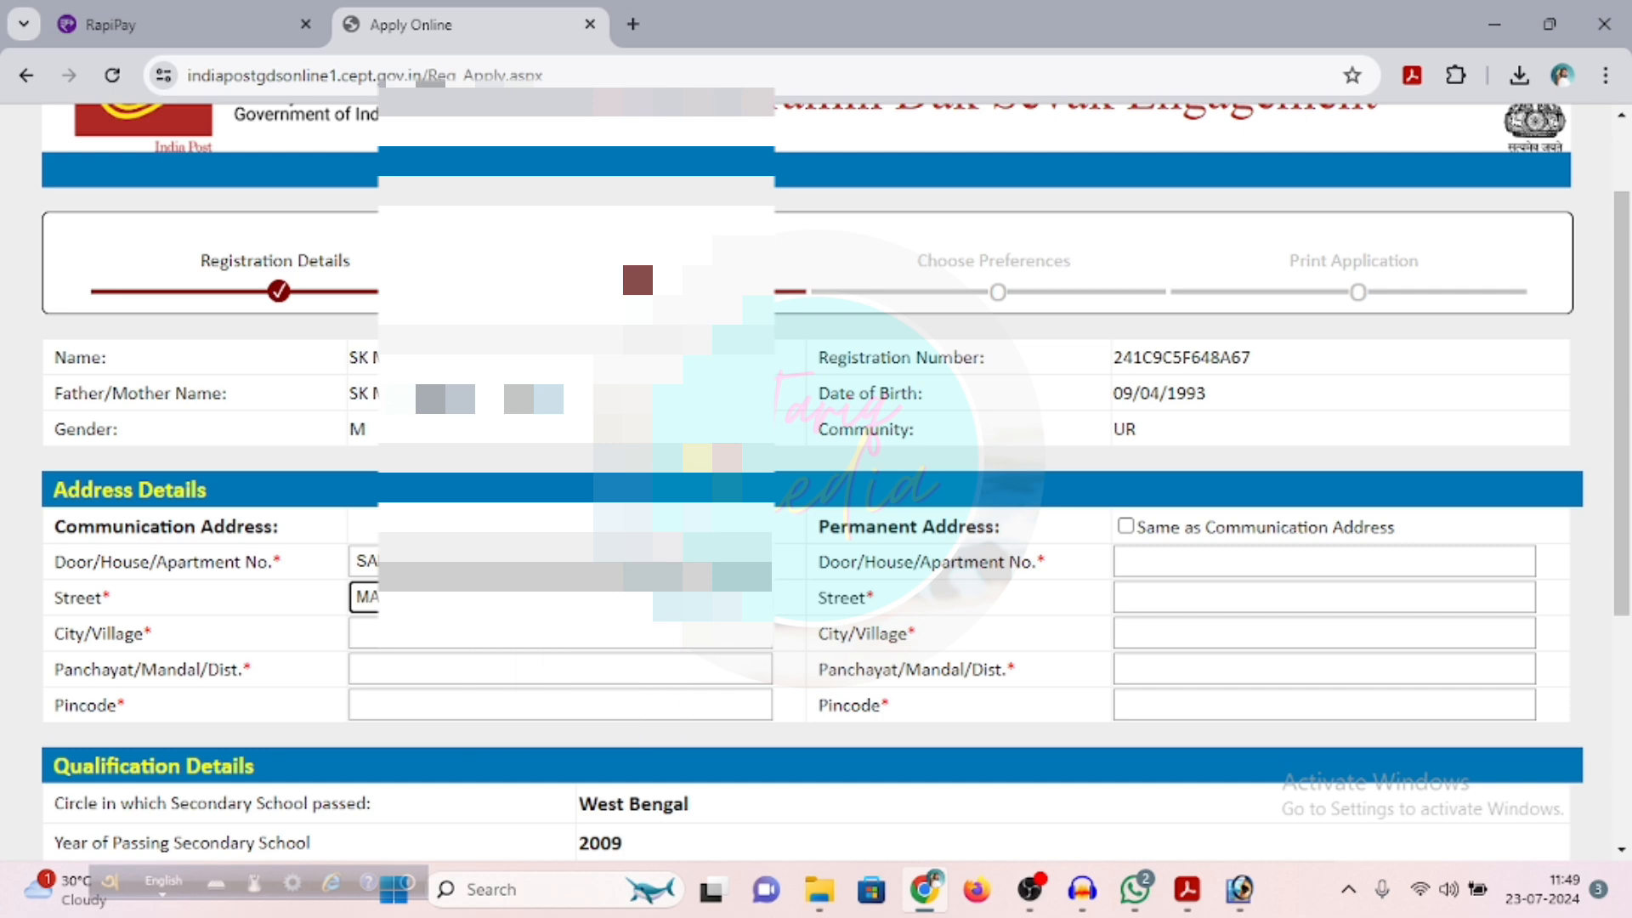
{"action": "key", "text": "BackSpace"}
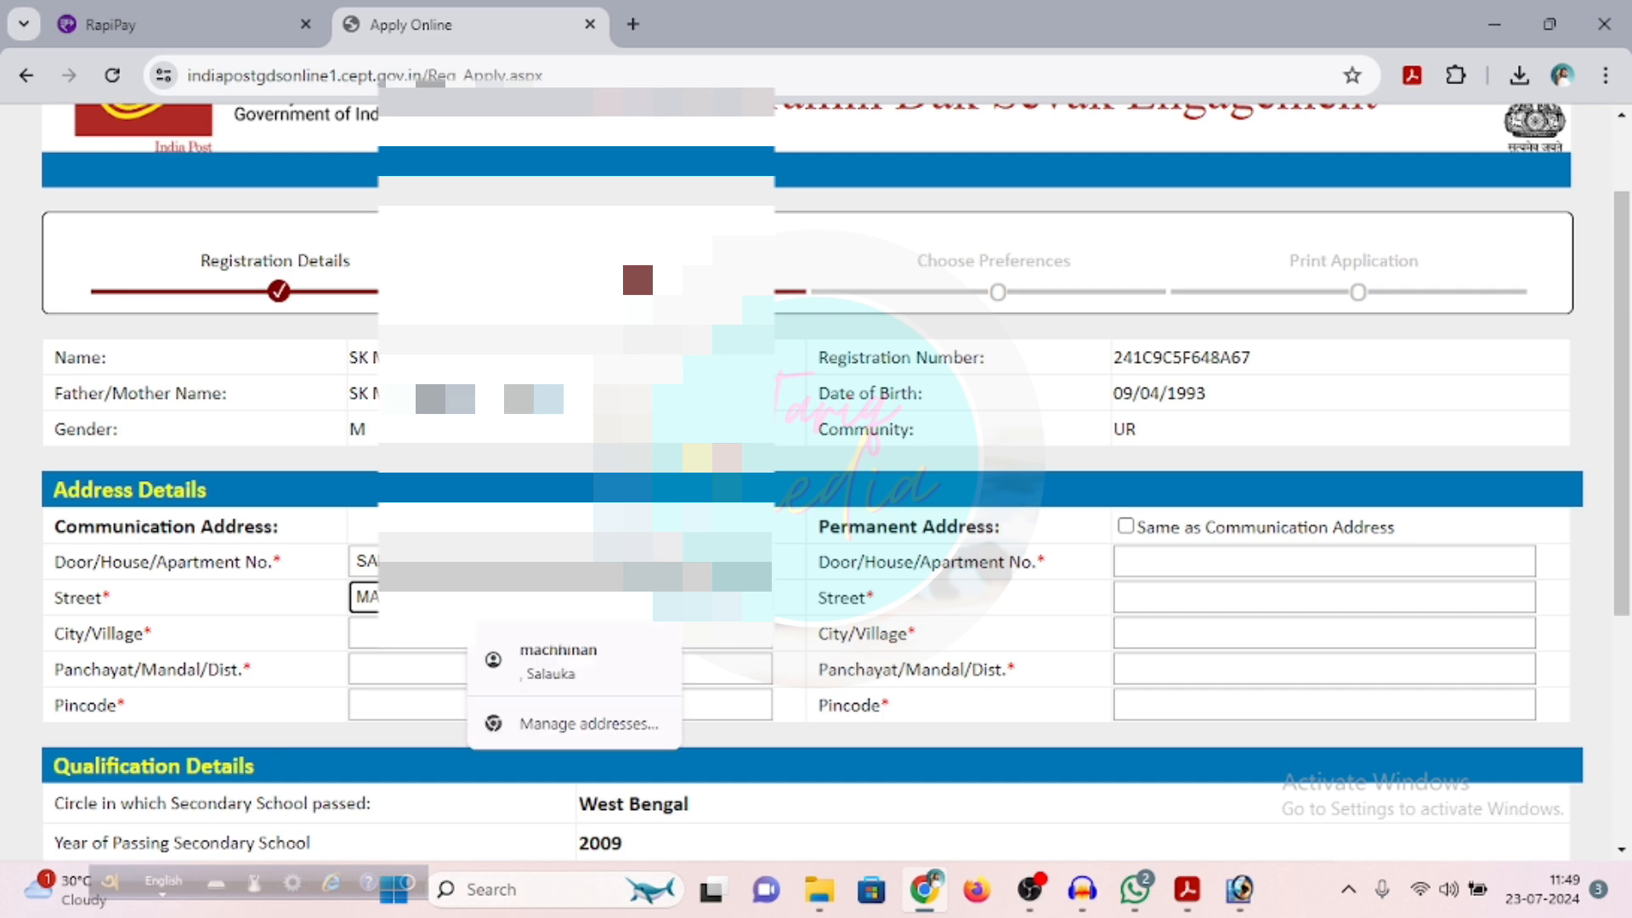
{"action": "left_click", "coordinate": [598, 671]}
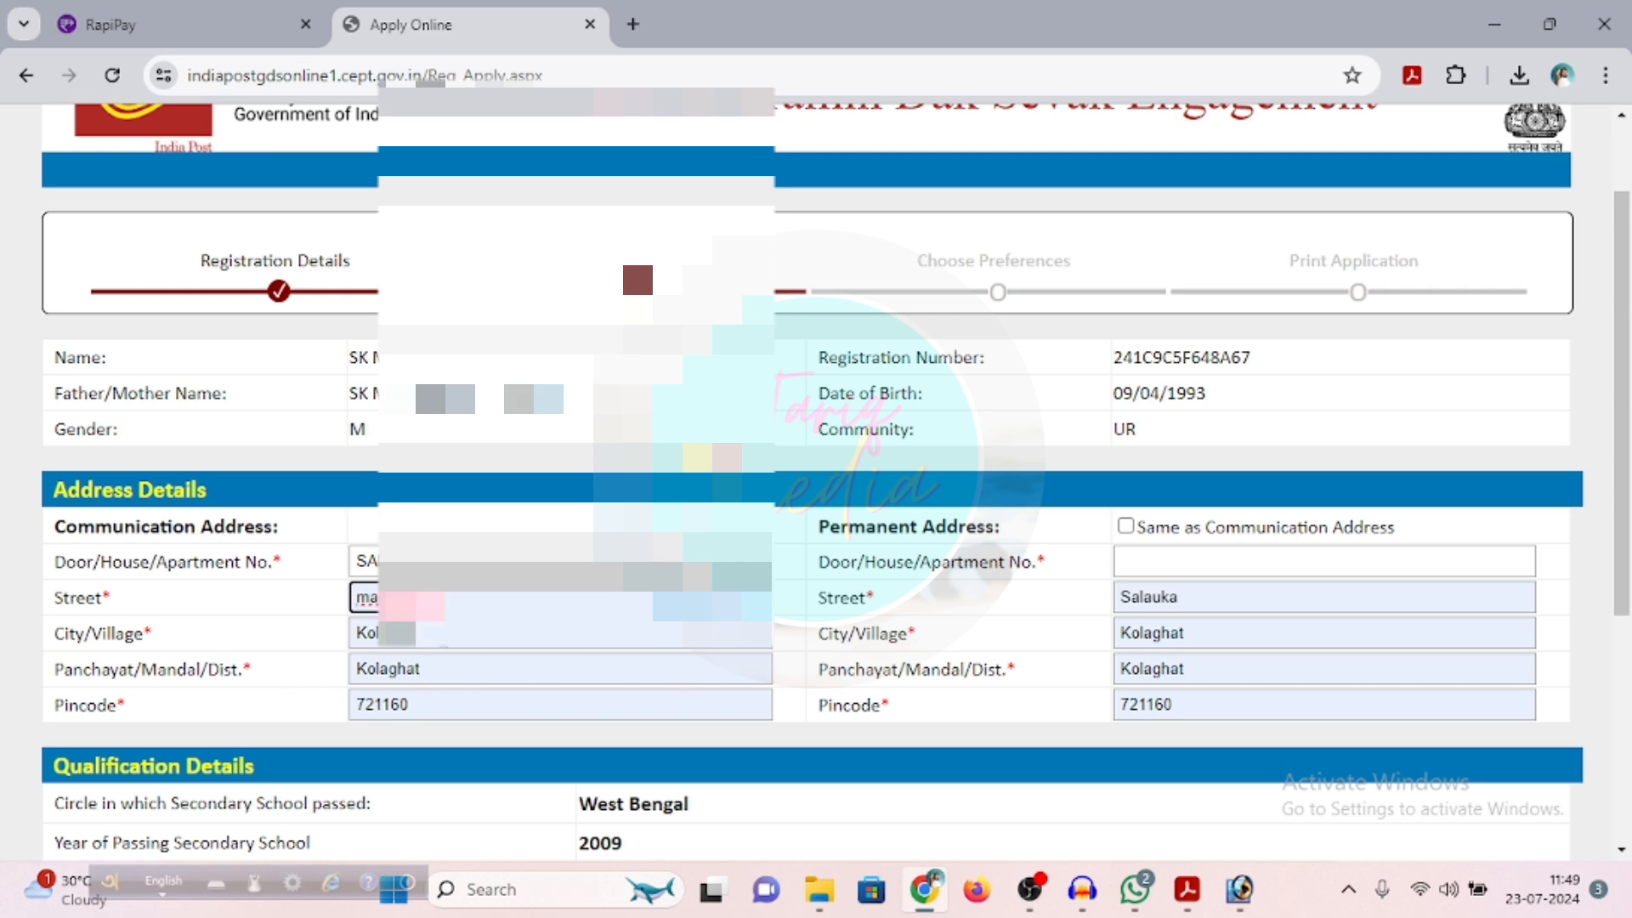
Replace the autofilled city/village and panchayat/district in the communication address with the applicant's own
{"action": "left_click", "coordinate": [384, 645]}
{"action": "key", "text": "ctrl+a"}
{"action": "type", "text": "S"}
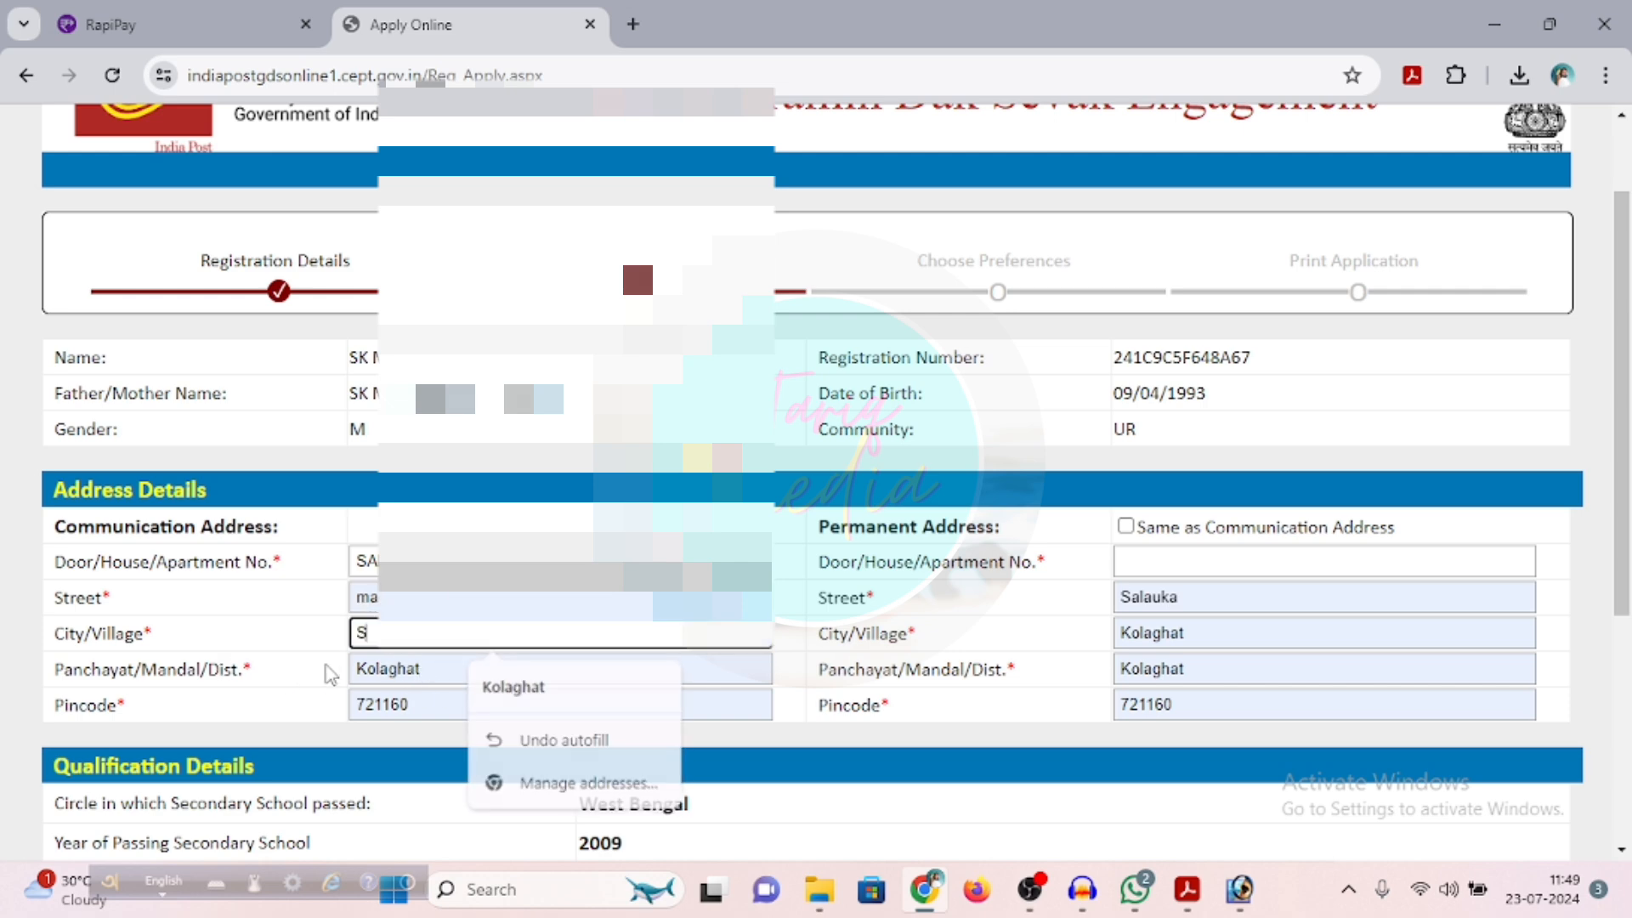
{"action": "type", "text": "AAU"}
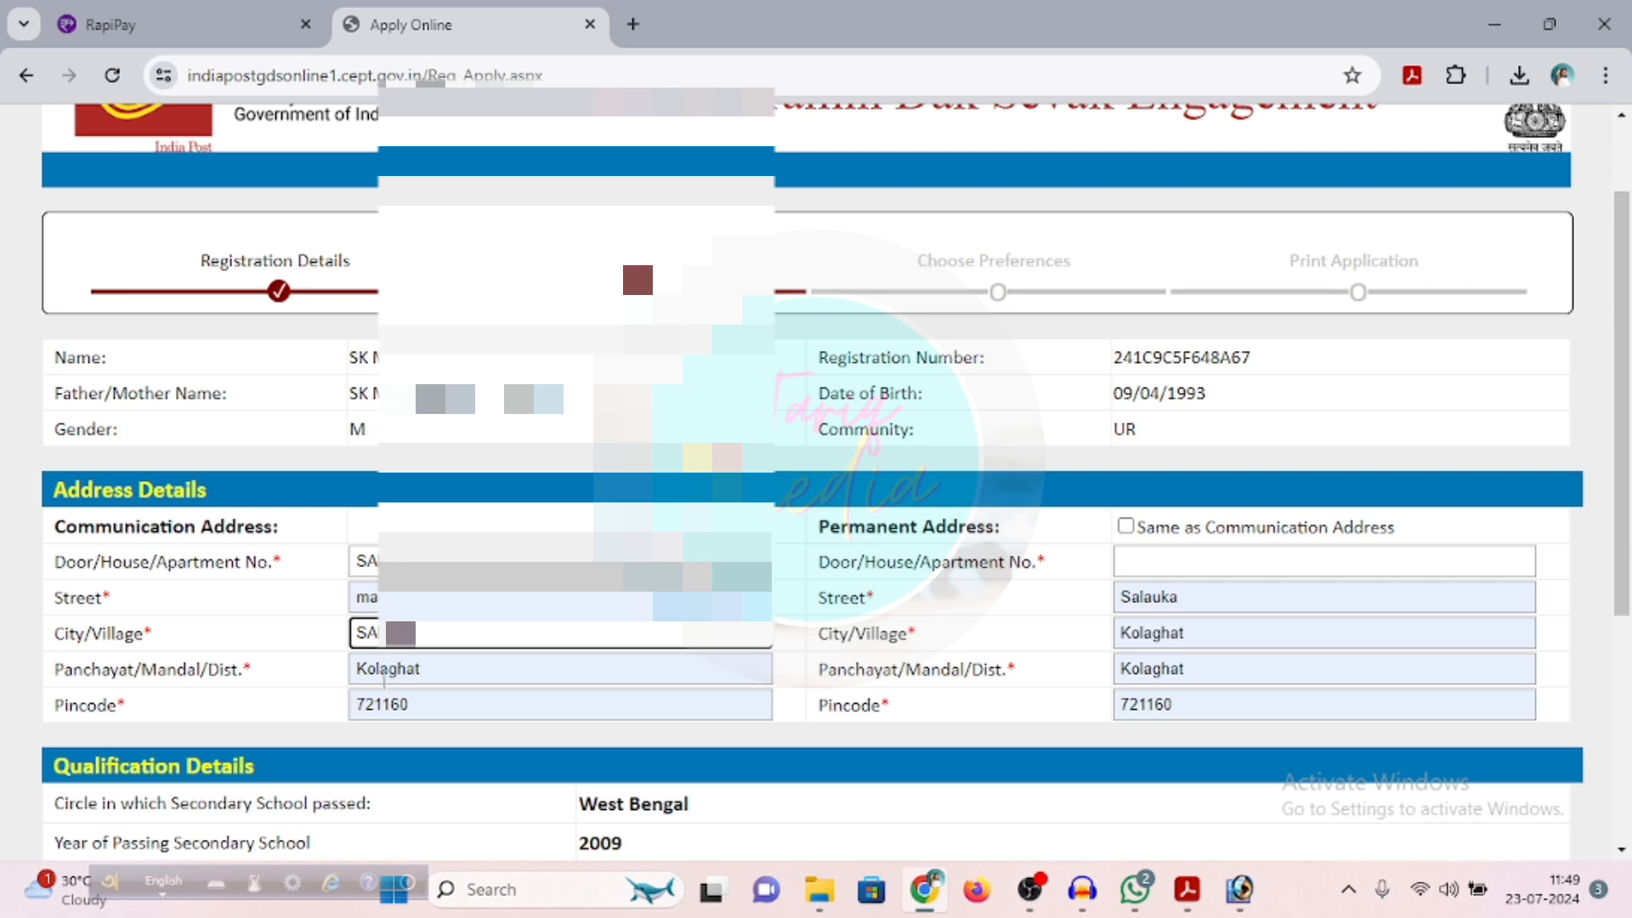
{"action": "left_click", "coordinate": [460, 692]}
{"action": "double_click", "coordinate": [450, 668]}
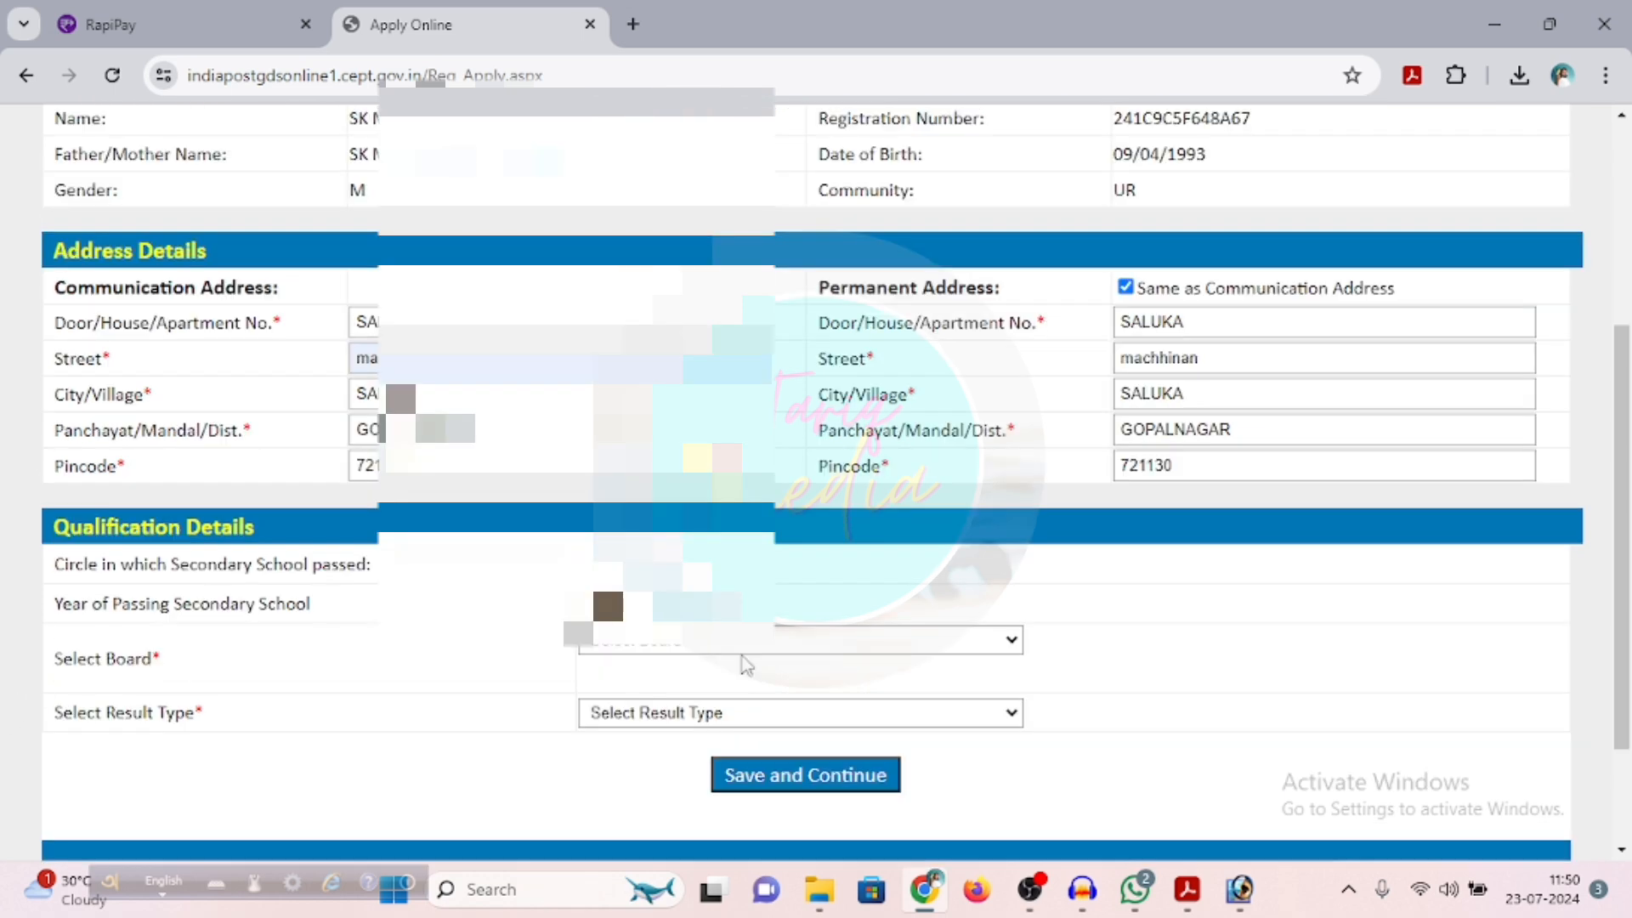
Set the secondary school board to West Bengal Board Of Madrasah Education (High Madrasah Exam 2009-2011) and the result type to Marks
{"action": "left_click", "coordinate": [671, 651]}
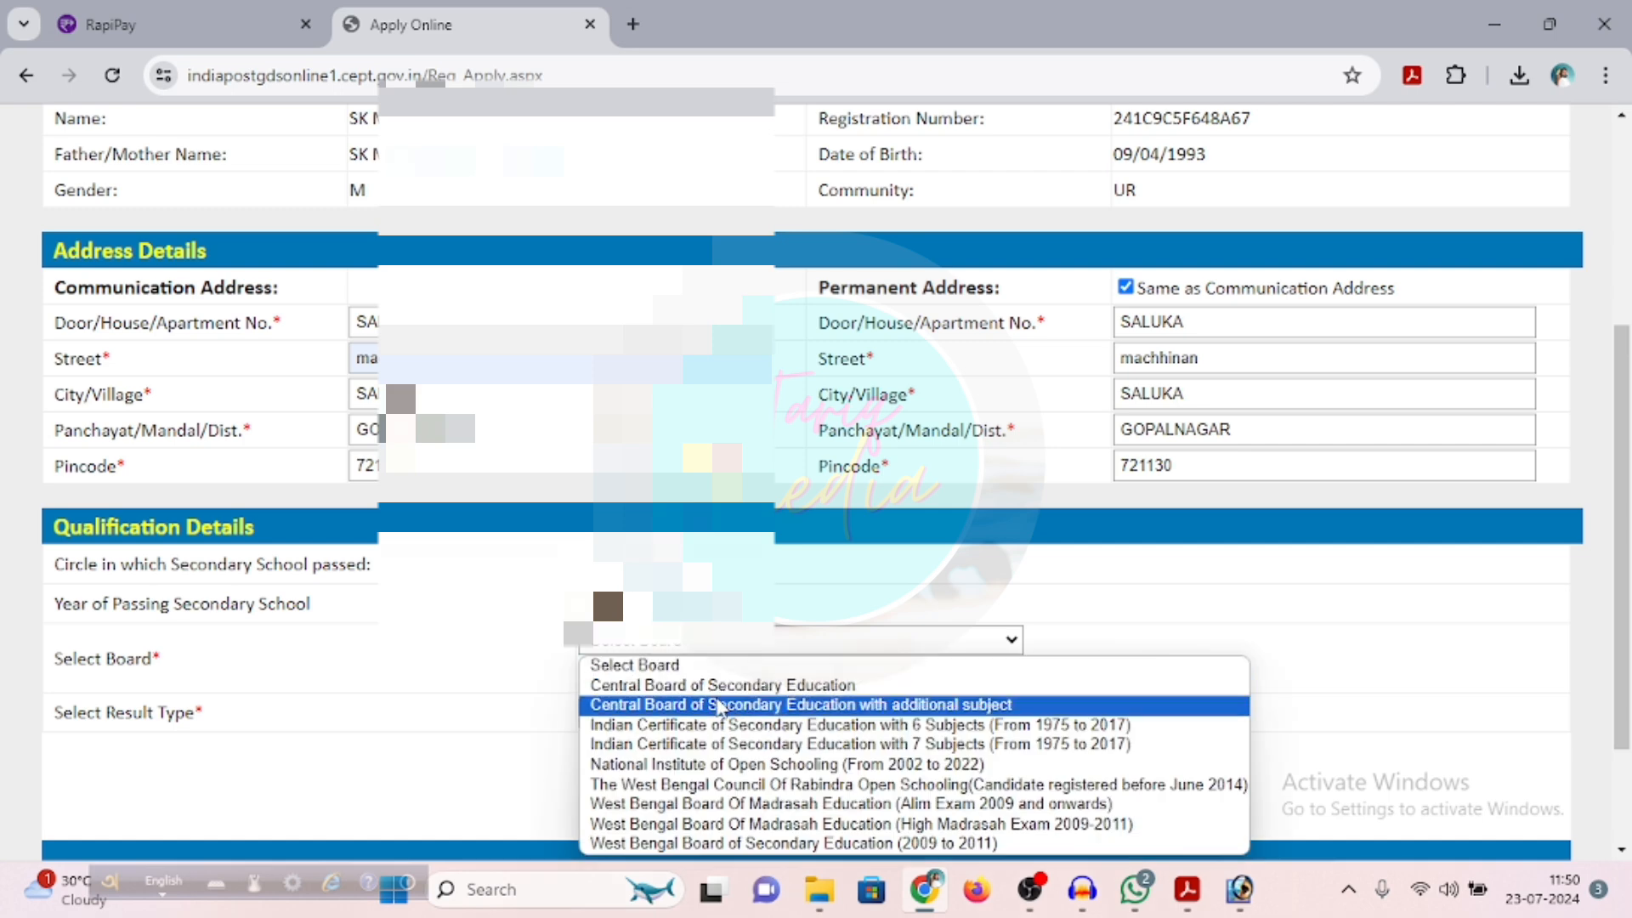
{"action": "left_click", "coordinate": [738, 829]}
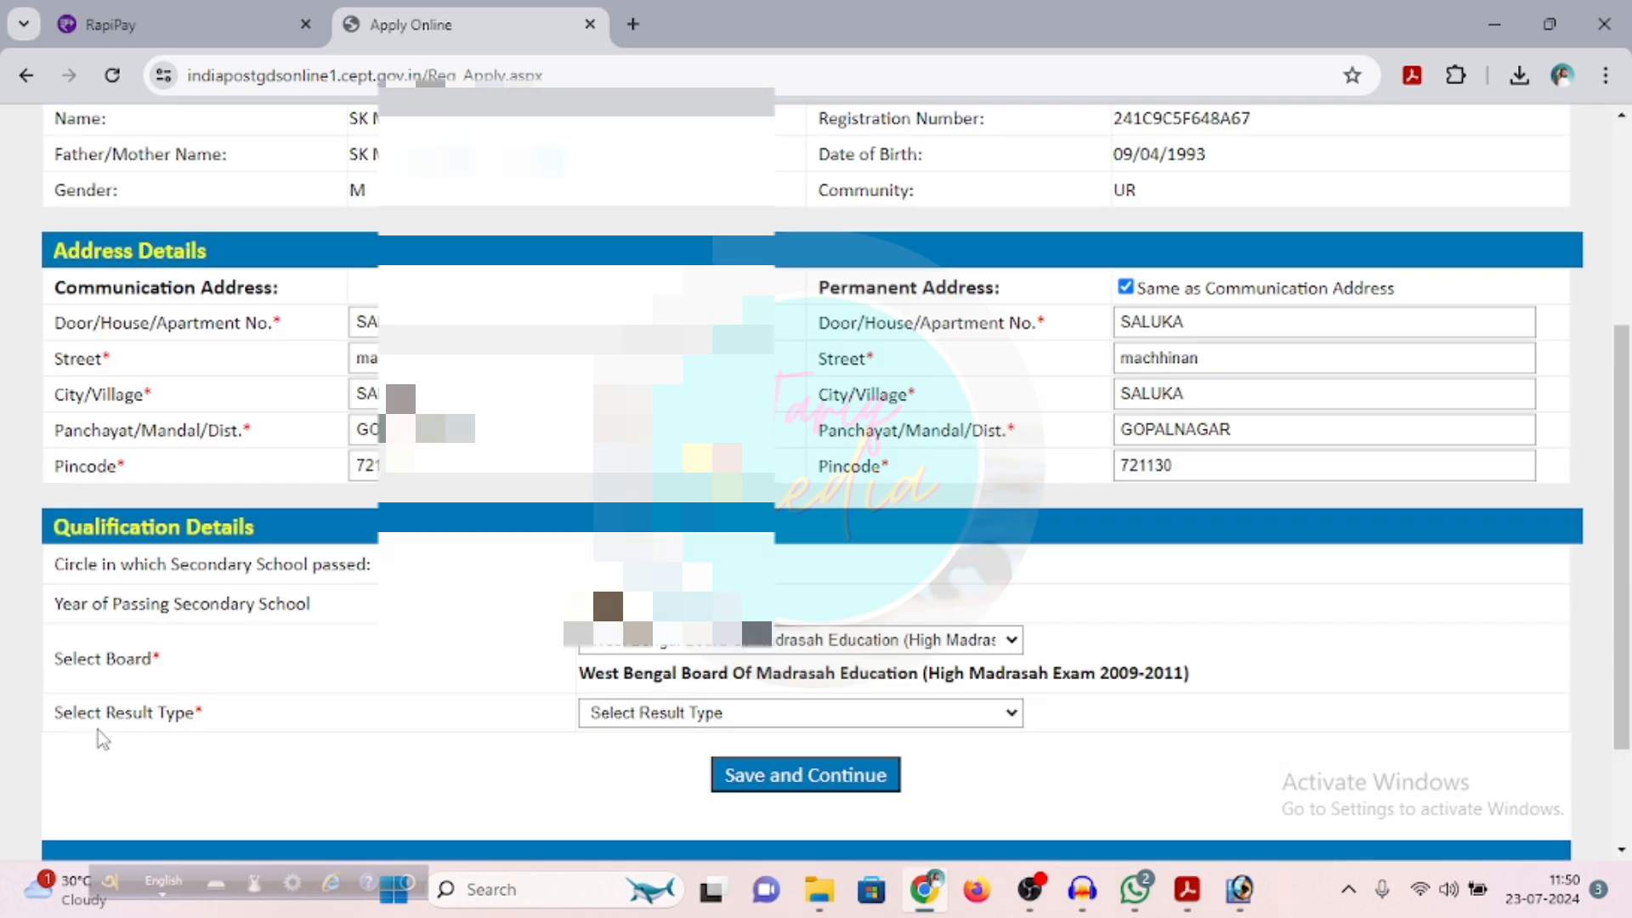
{"action": "left_click", "coordinate": [803, 714]}
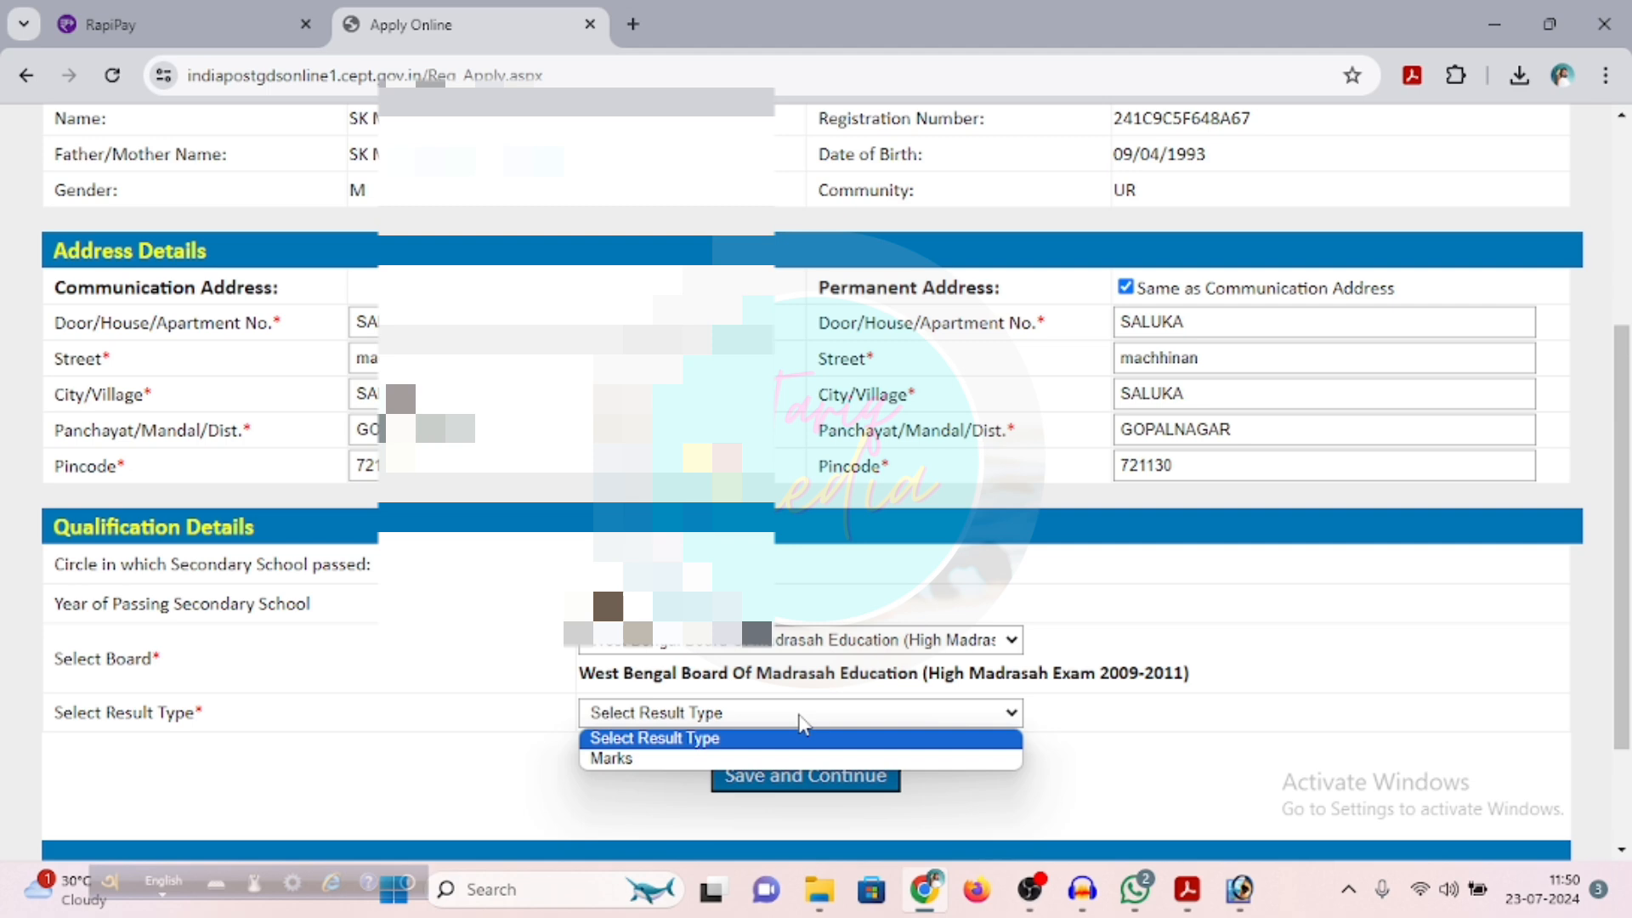
{"action": "left_click", "coordinate": [704, 759]}
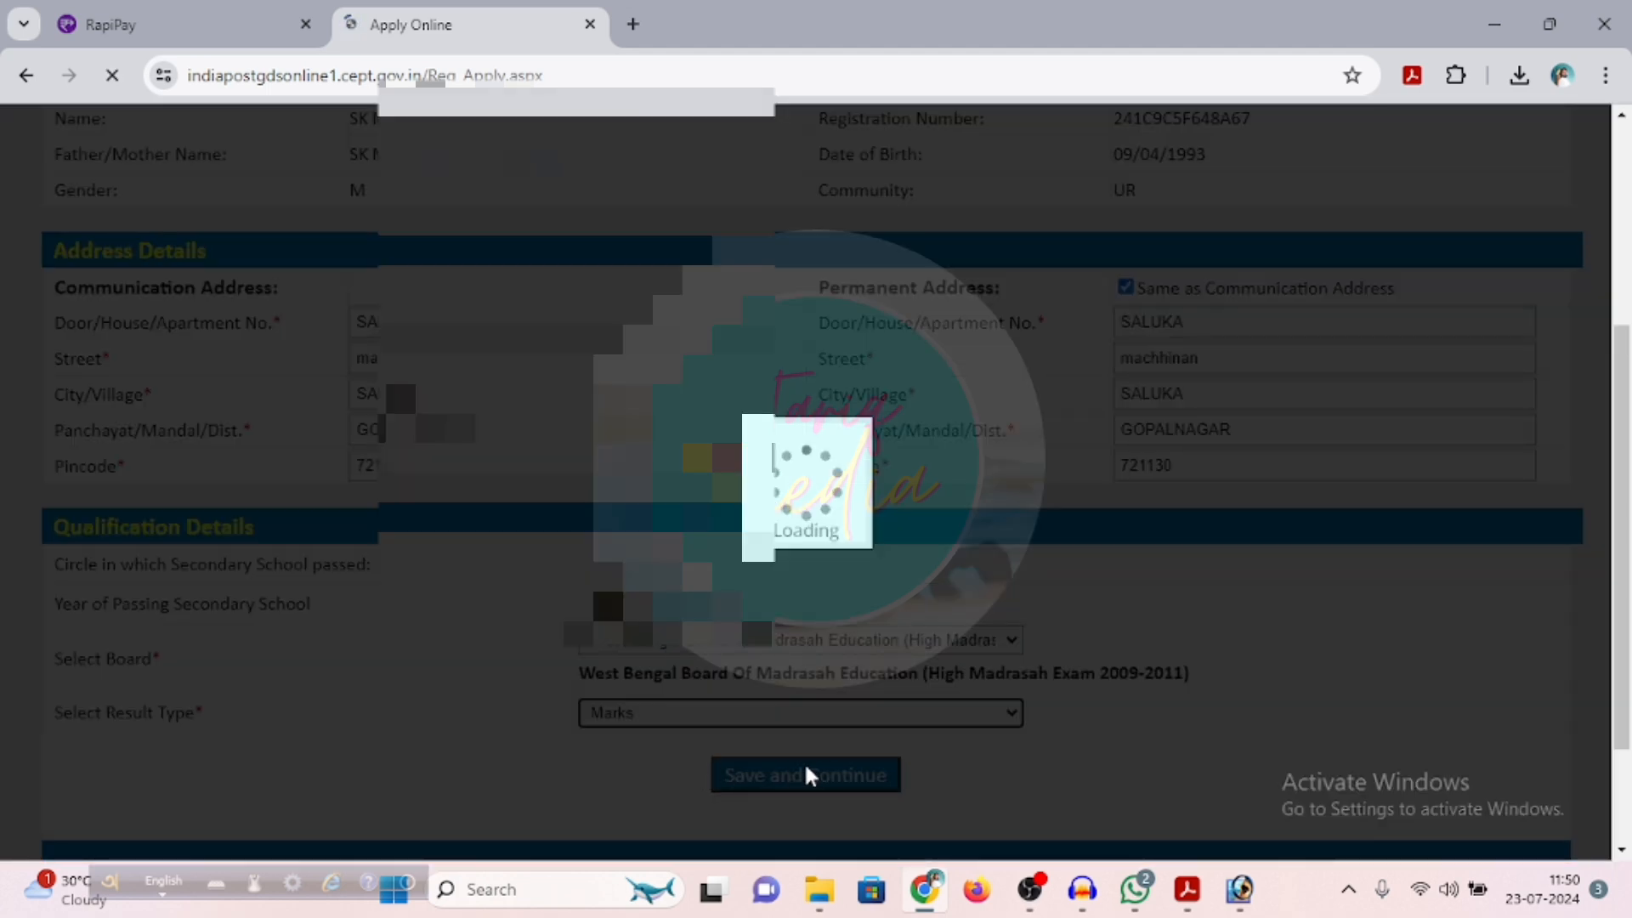
Save the qualification details with the subject marks filled in, leaving the CGPA score blank, and continue to the post preferences
{"action": "scroll", "coordinate": [675, 772], "scroll_direction": "down", "scroll_amount": 1}
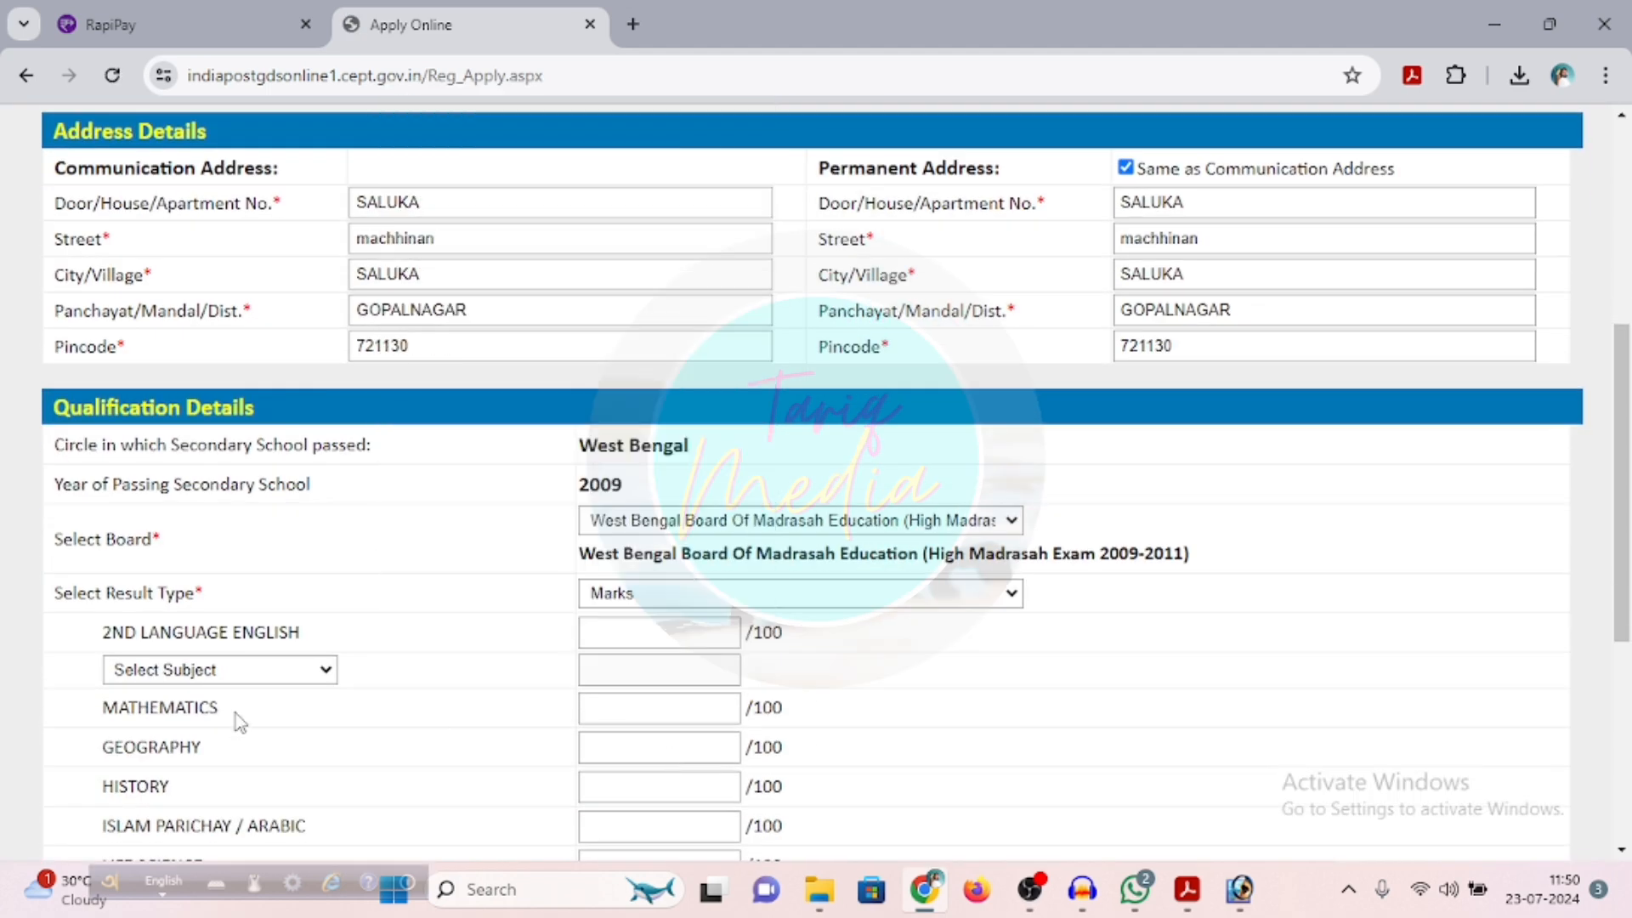
{"action": "scroll", "coordinate": [236, 712], "scroll_direction": "down", "scroll_amount": 2}
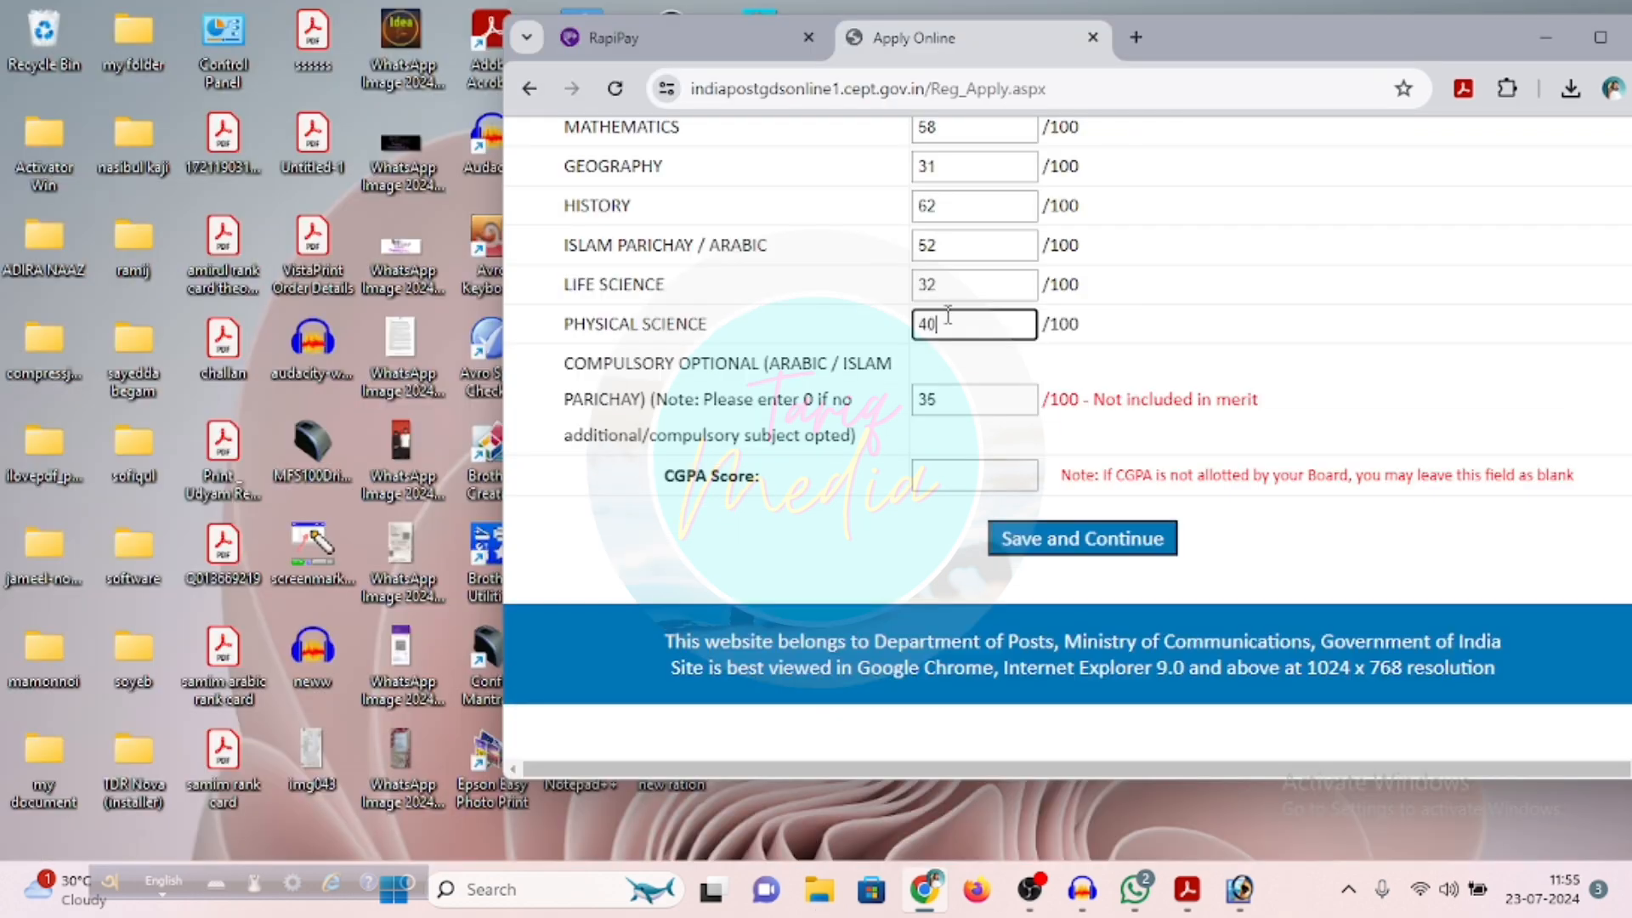
{"action": "left_click", "coordinate": [1102, 529]}
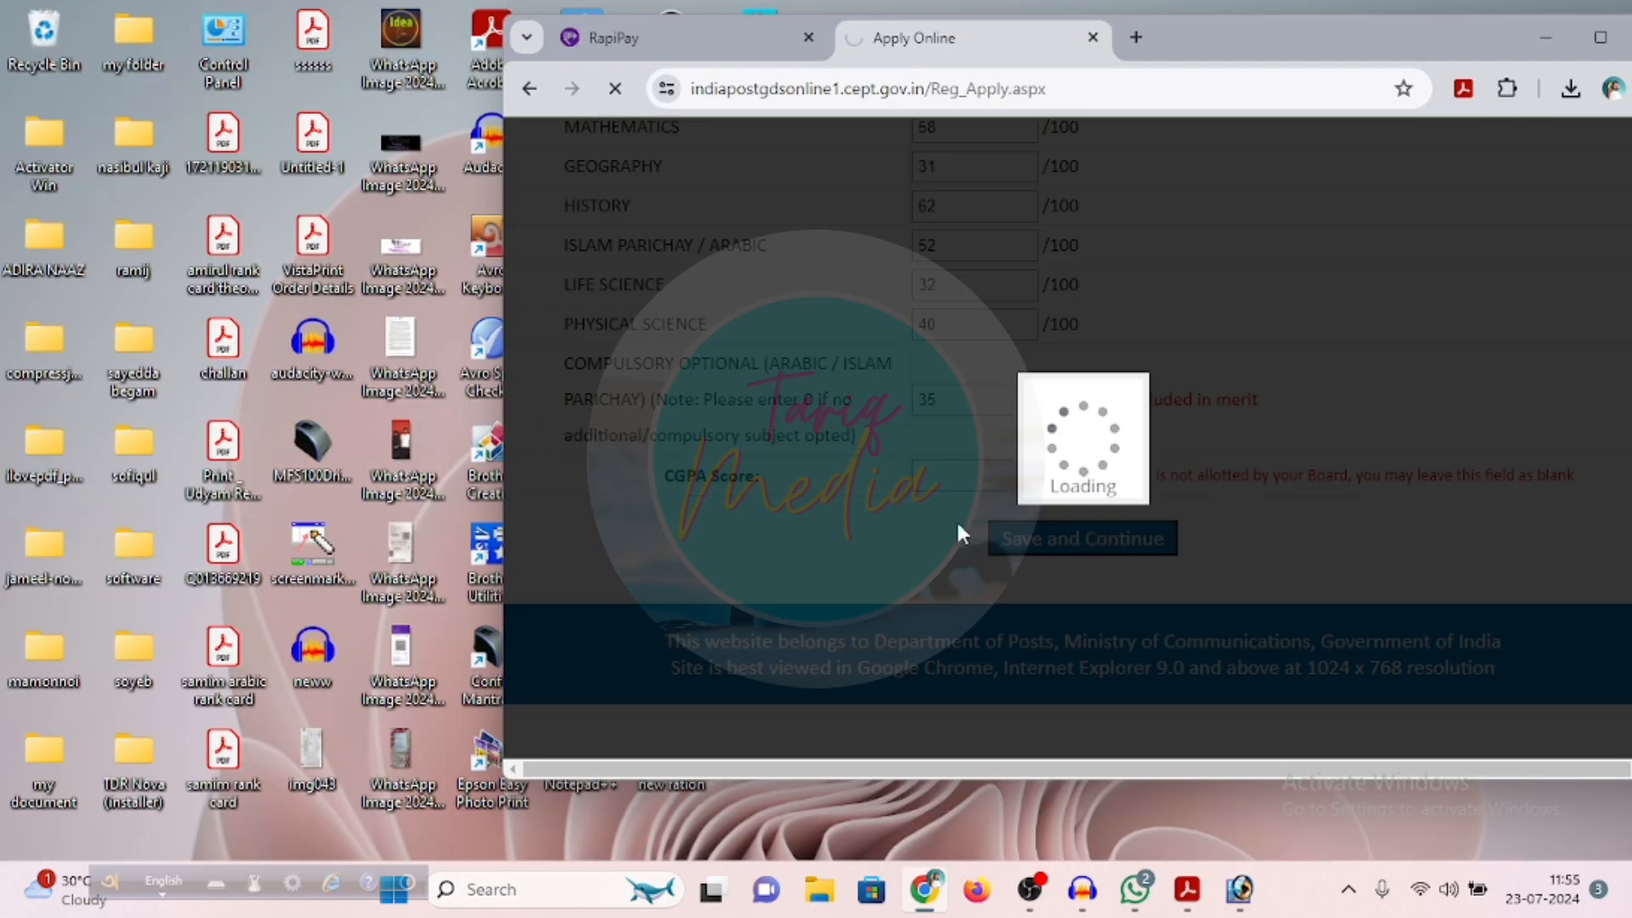
{"action": "left_click", "coordinate": [1601, 37]}
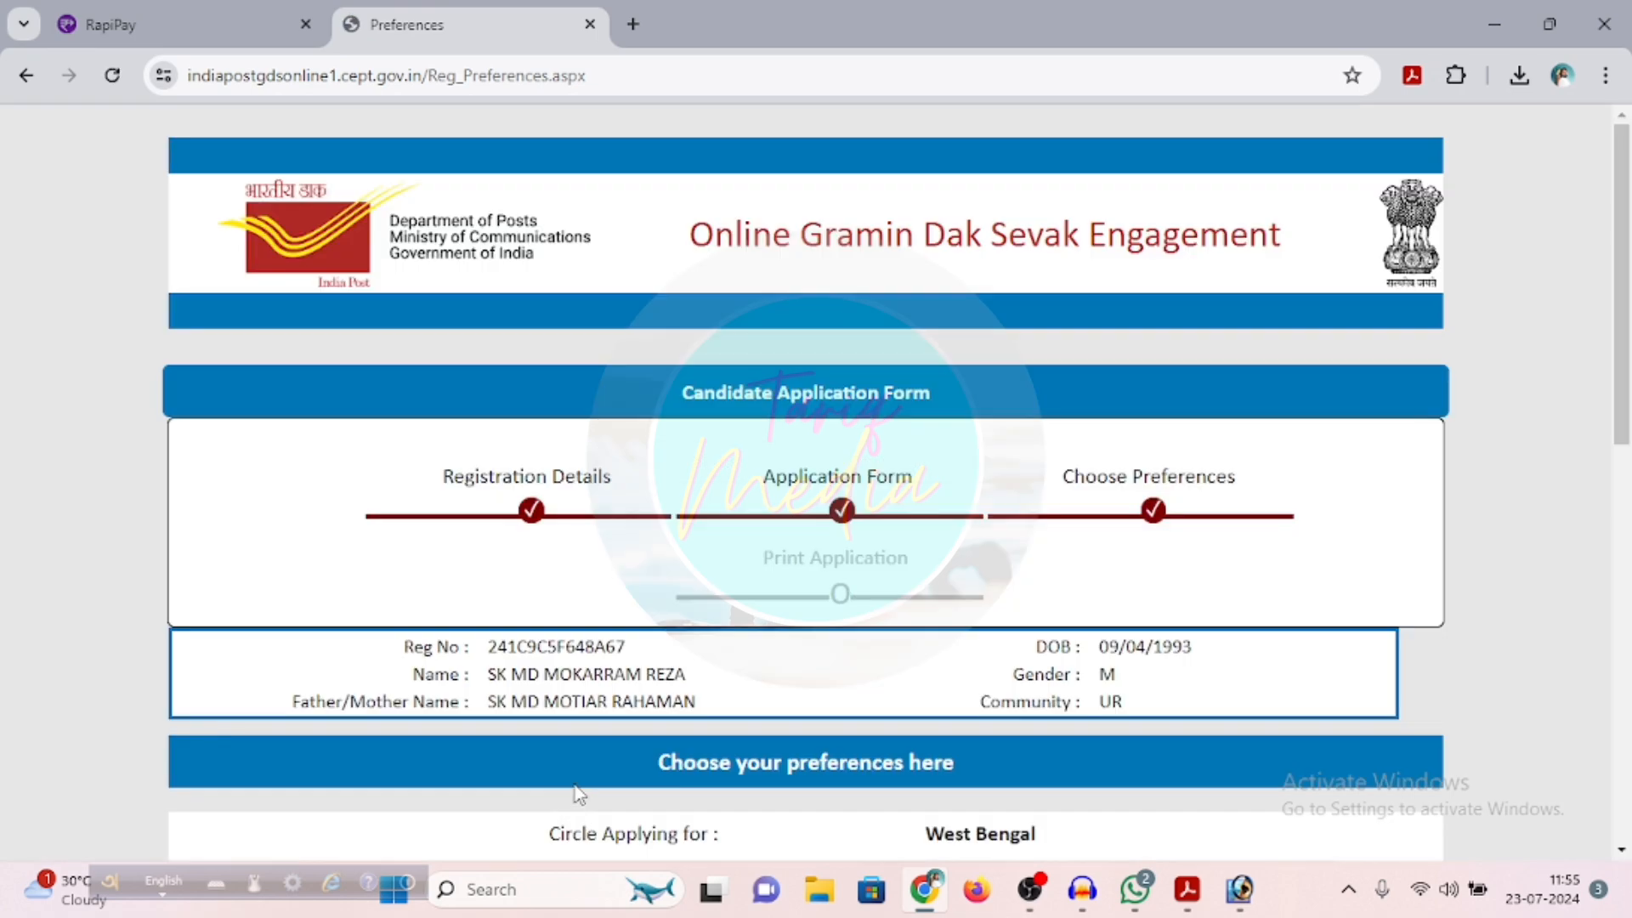
Choose Tamluk Division as the division applying for within the West Bengal circle
{"action": "scroll", "coordinate": [645, 727], "scroll_direction": "down", "scroll_amount": 4}
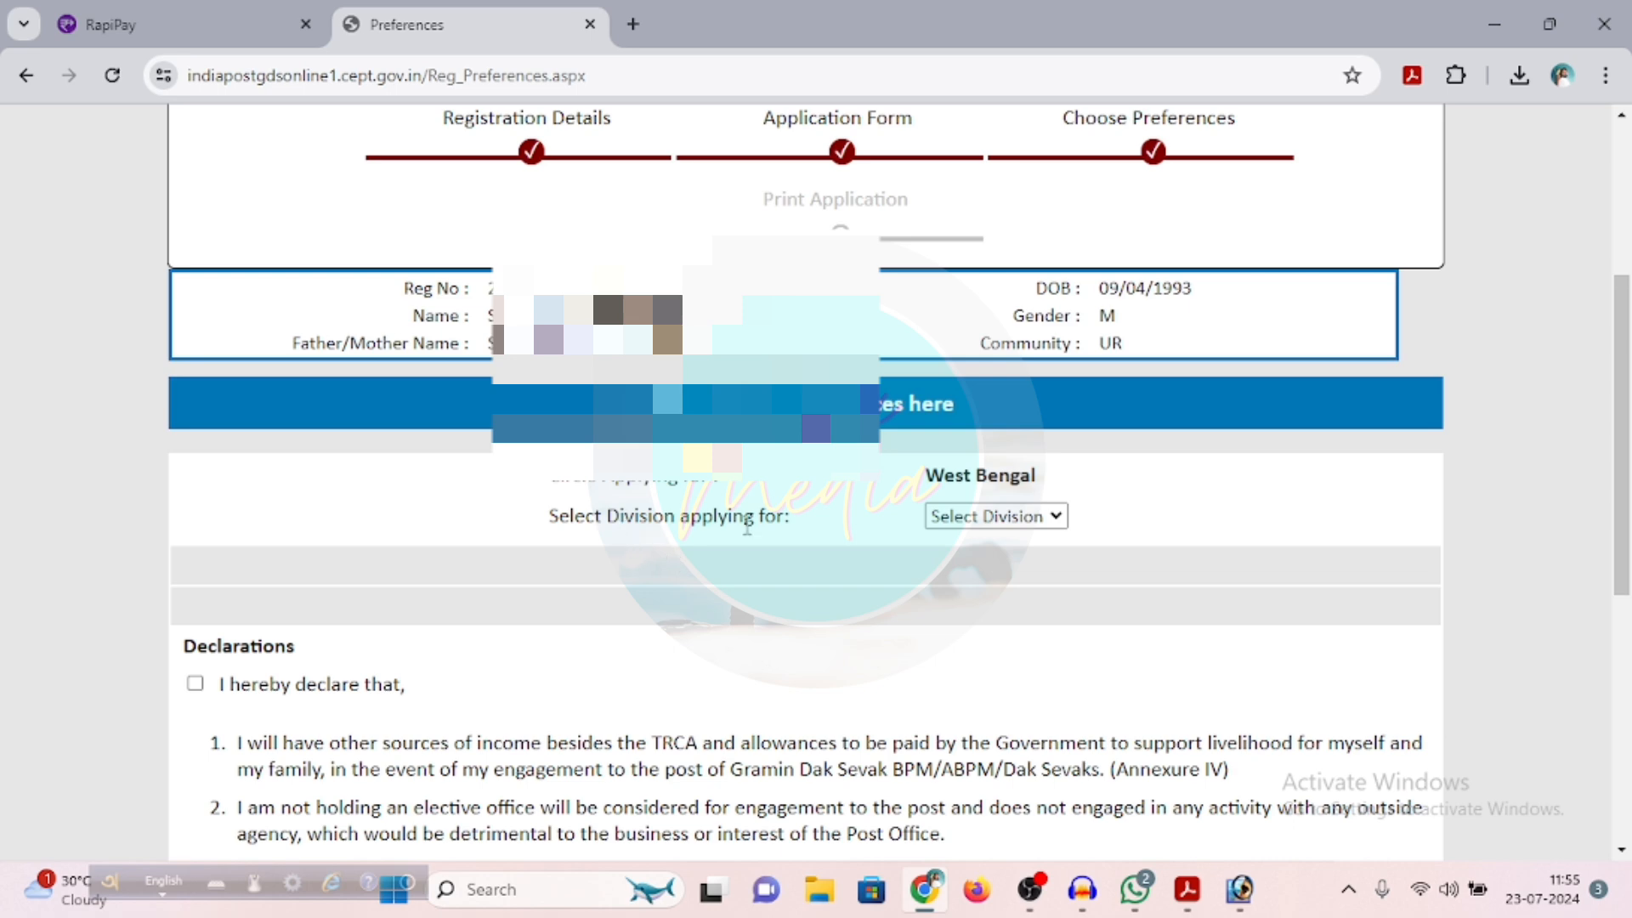
{"action": "left_click", "coordinate": [1055, 517]}
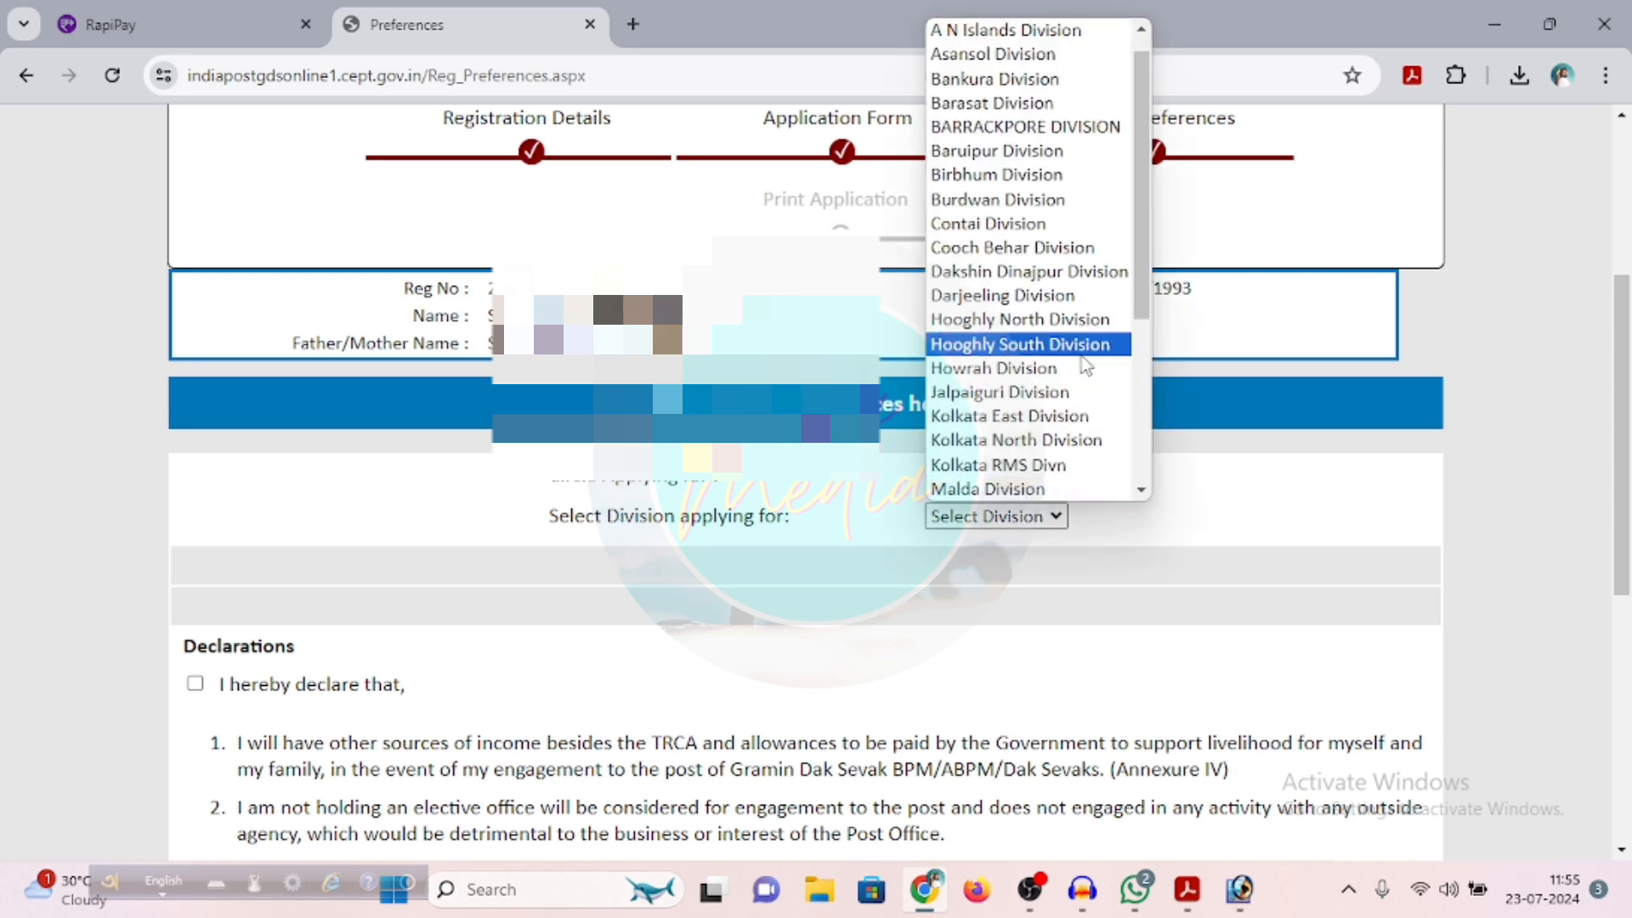
{"action": "scroll", "coordinate": [1084, 391], "scroll_direction": "down", "scroll_amount": 4}
{"action": "scroll", "coordinate": [1114, 450], "scroll_direction": "down", "scroll_amount": 1}
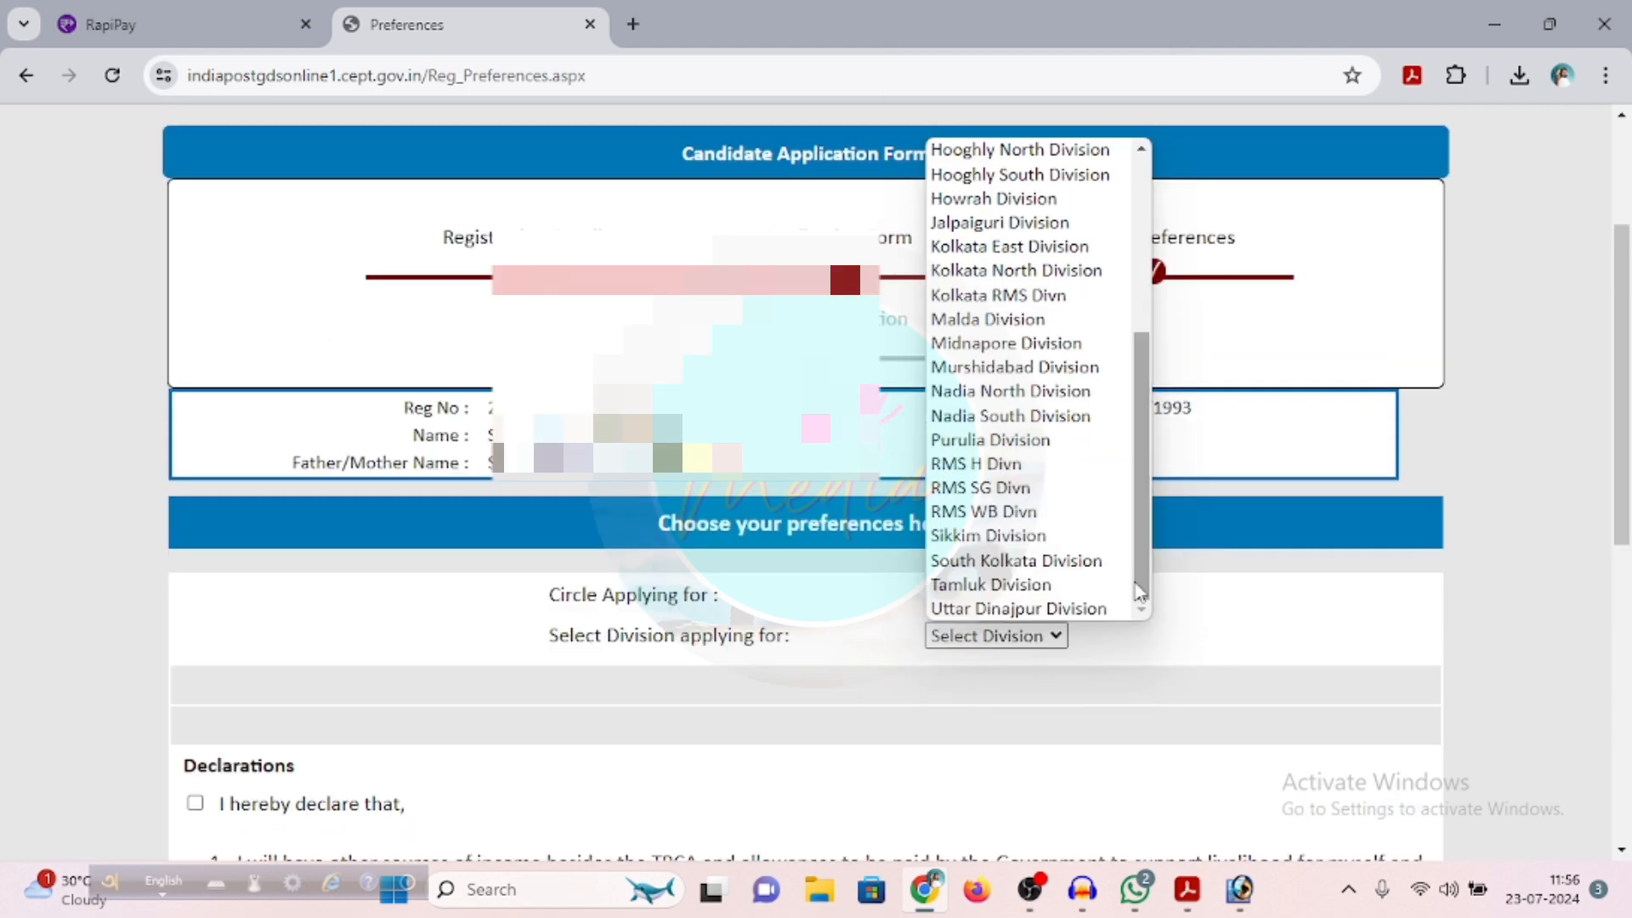
{"action": "left_click", "coordinate": [1050, 585]}
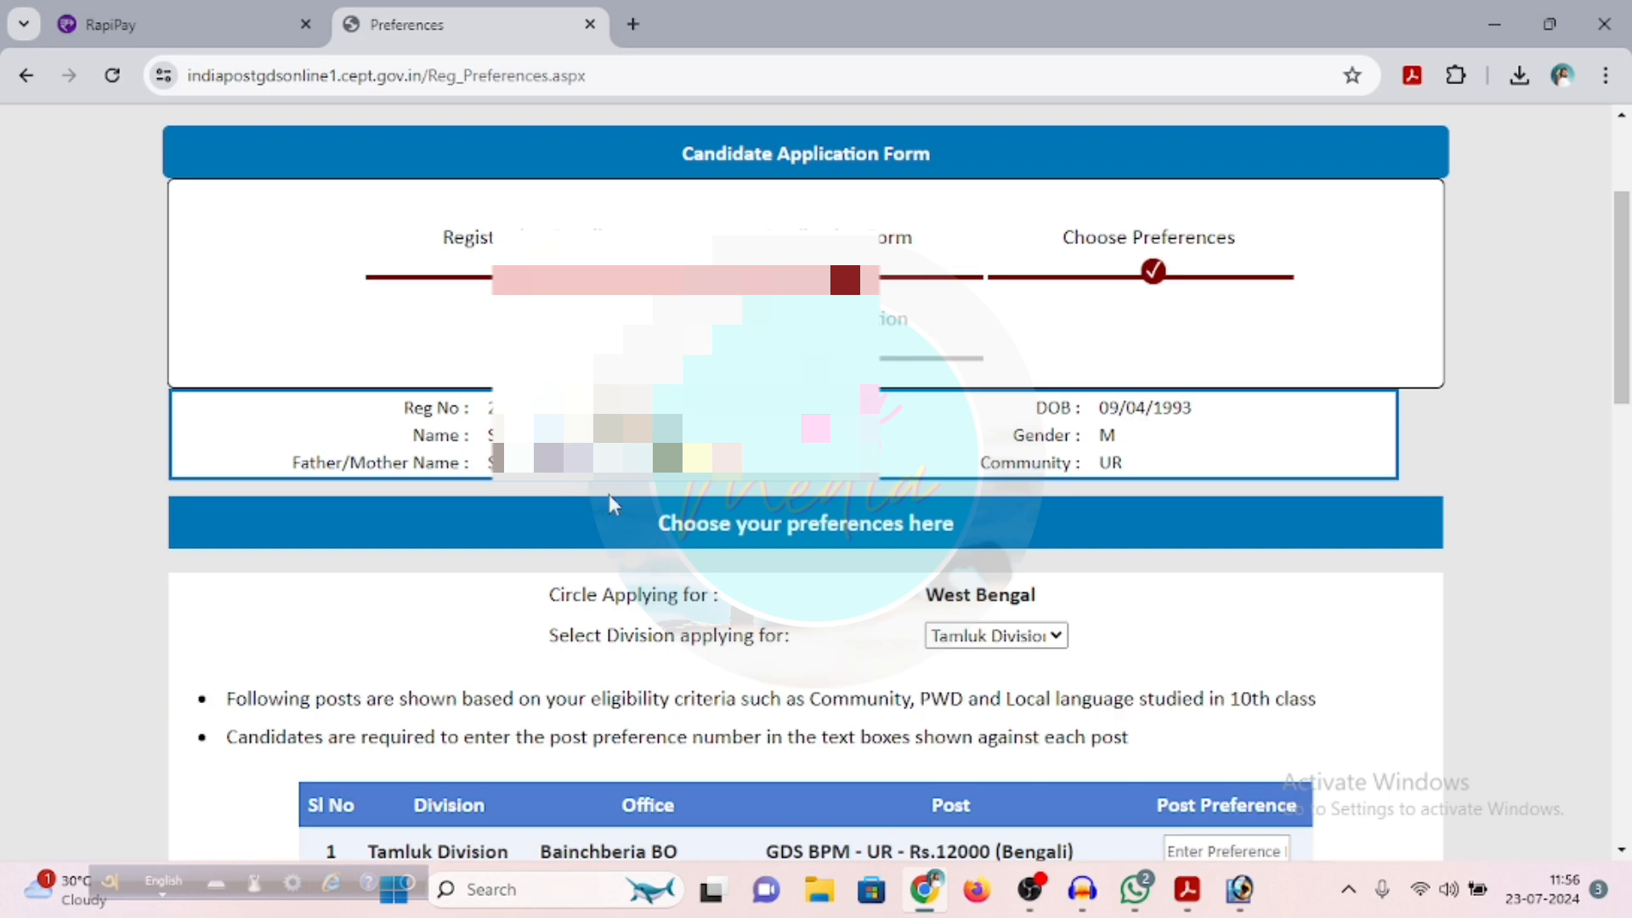
Give the GDS ABPM post at Saluka BO post preference 1
{"action": "scroll", "coordinate": [609, 493], "scroll_direction": "down", "scroll_amount": 4}
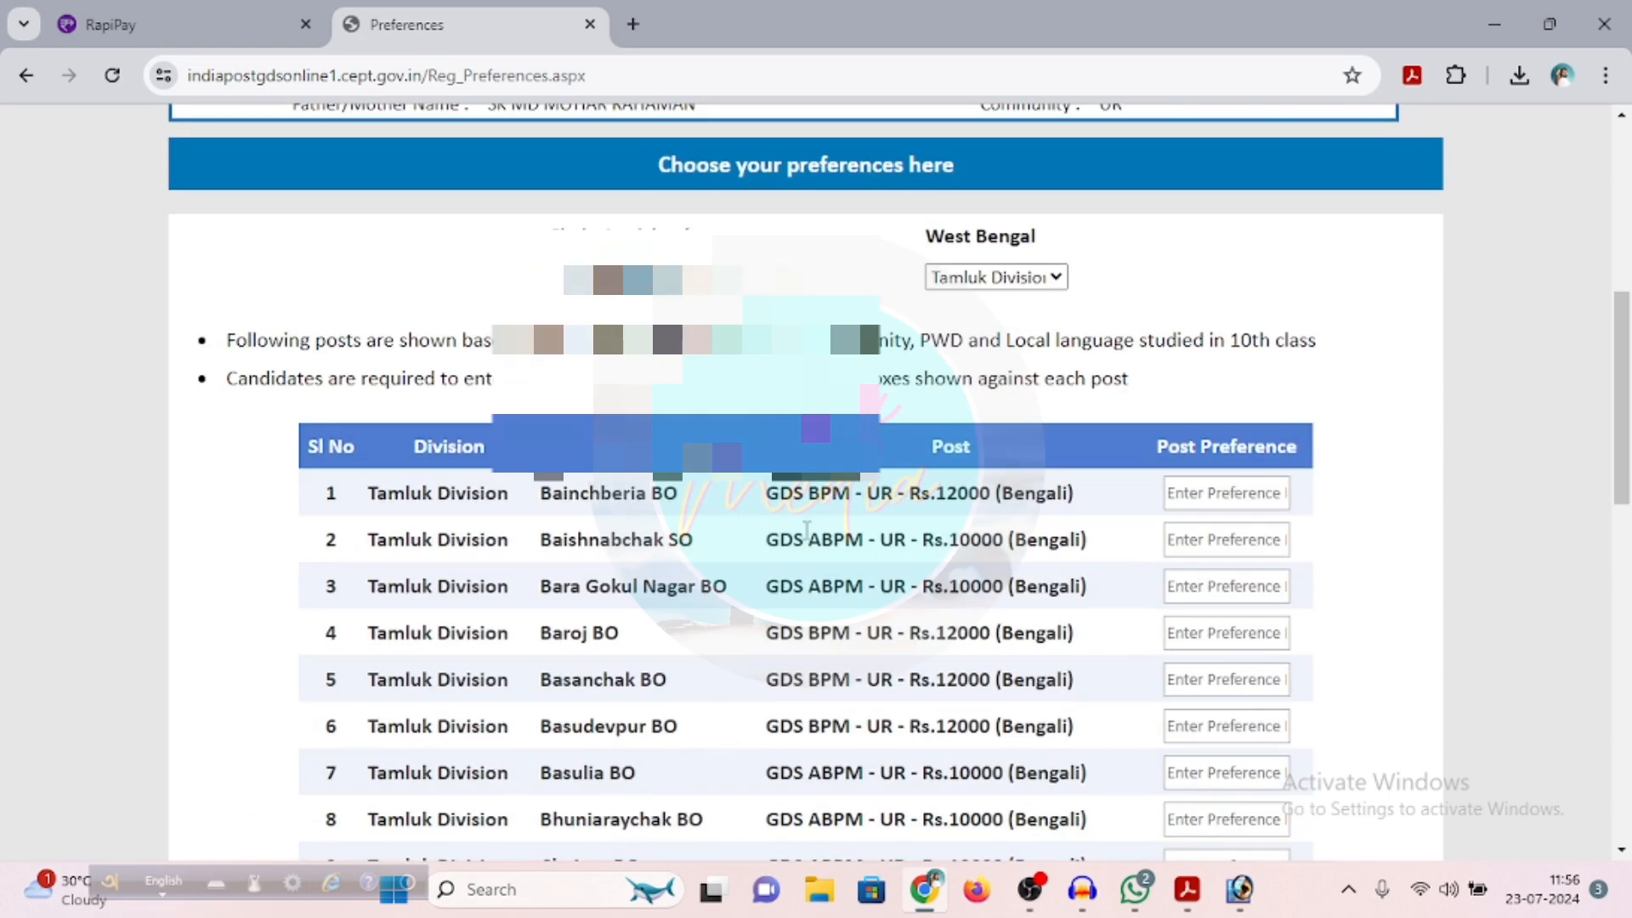
{"action": "scroll", "coordinate": [808, 481], "scroll_direction": "down", "scroll_amount": 3}
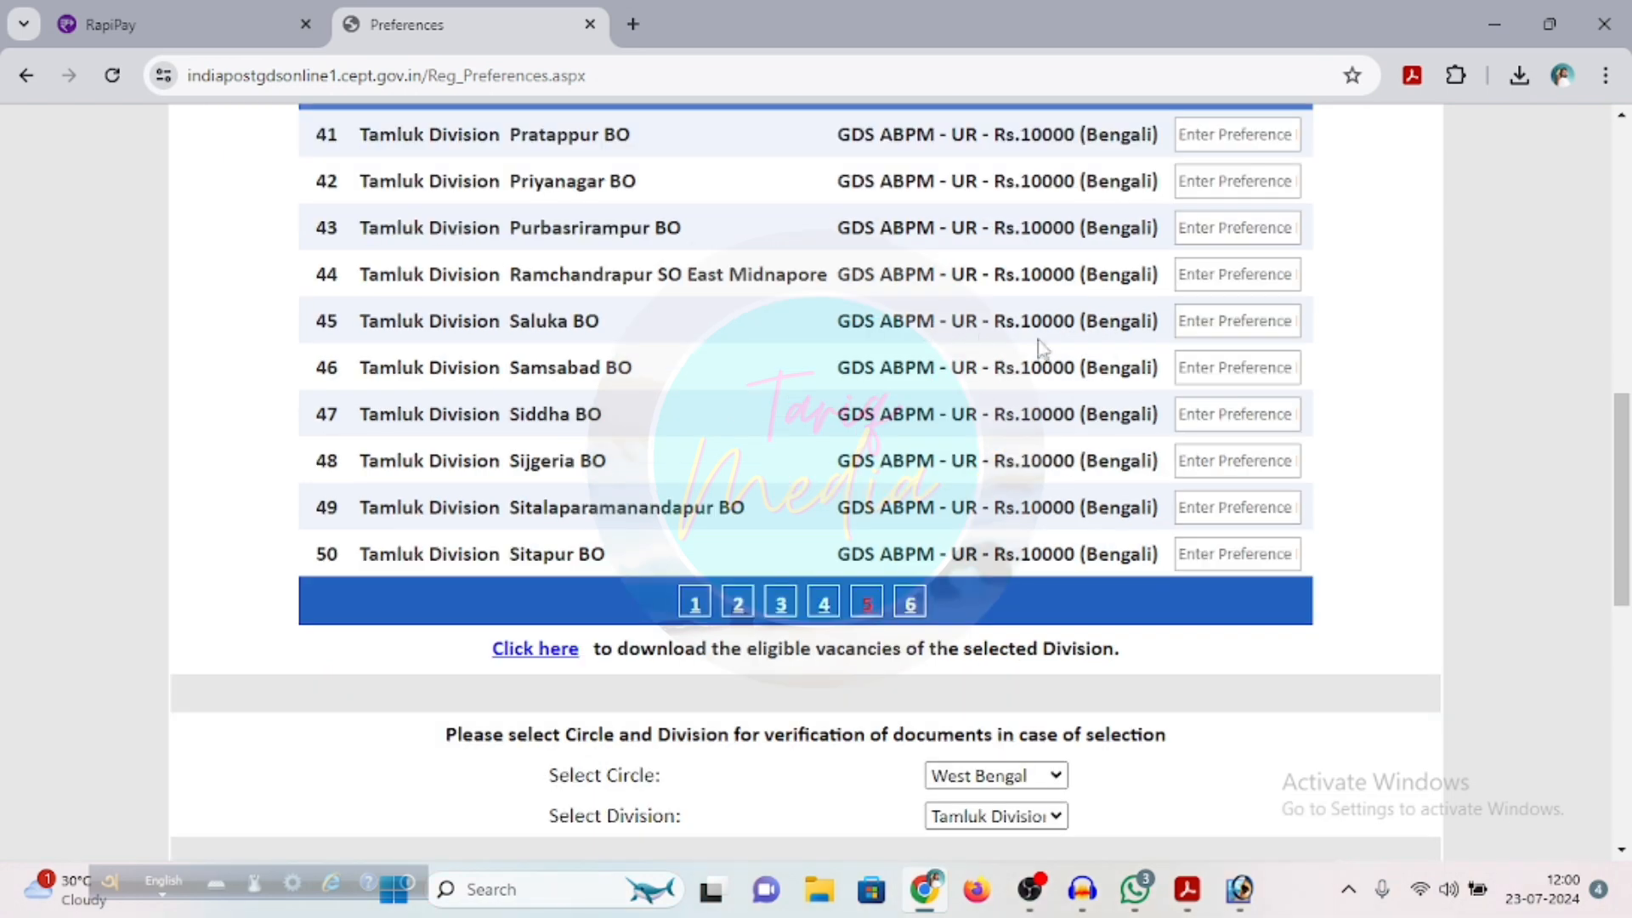
{"action": "left_click", "coordinate": [1198, 319]}
{"action": "type", "text": "1"}
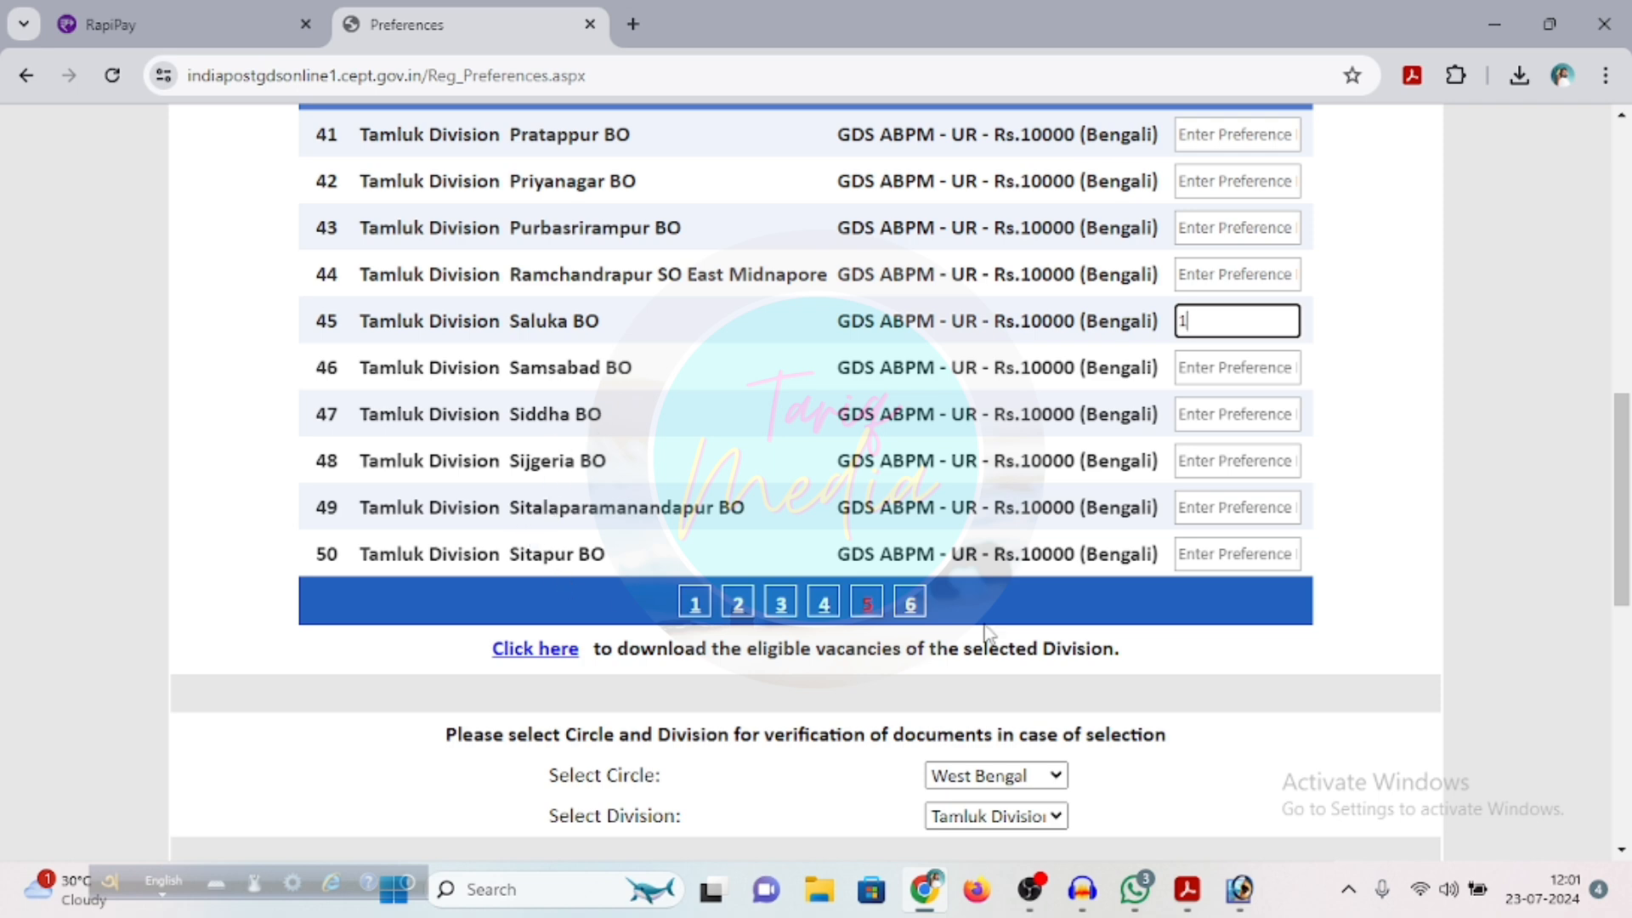
Give the Sreebora BO post preference 2 and the Gopalnagar SO East Midnapore Daksevak post preference 3
{"action": "left_click", "coordinate": [911, 604]}
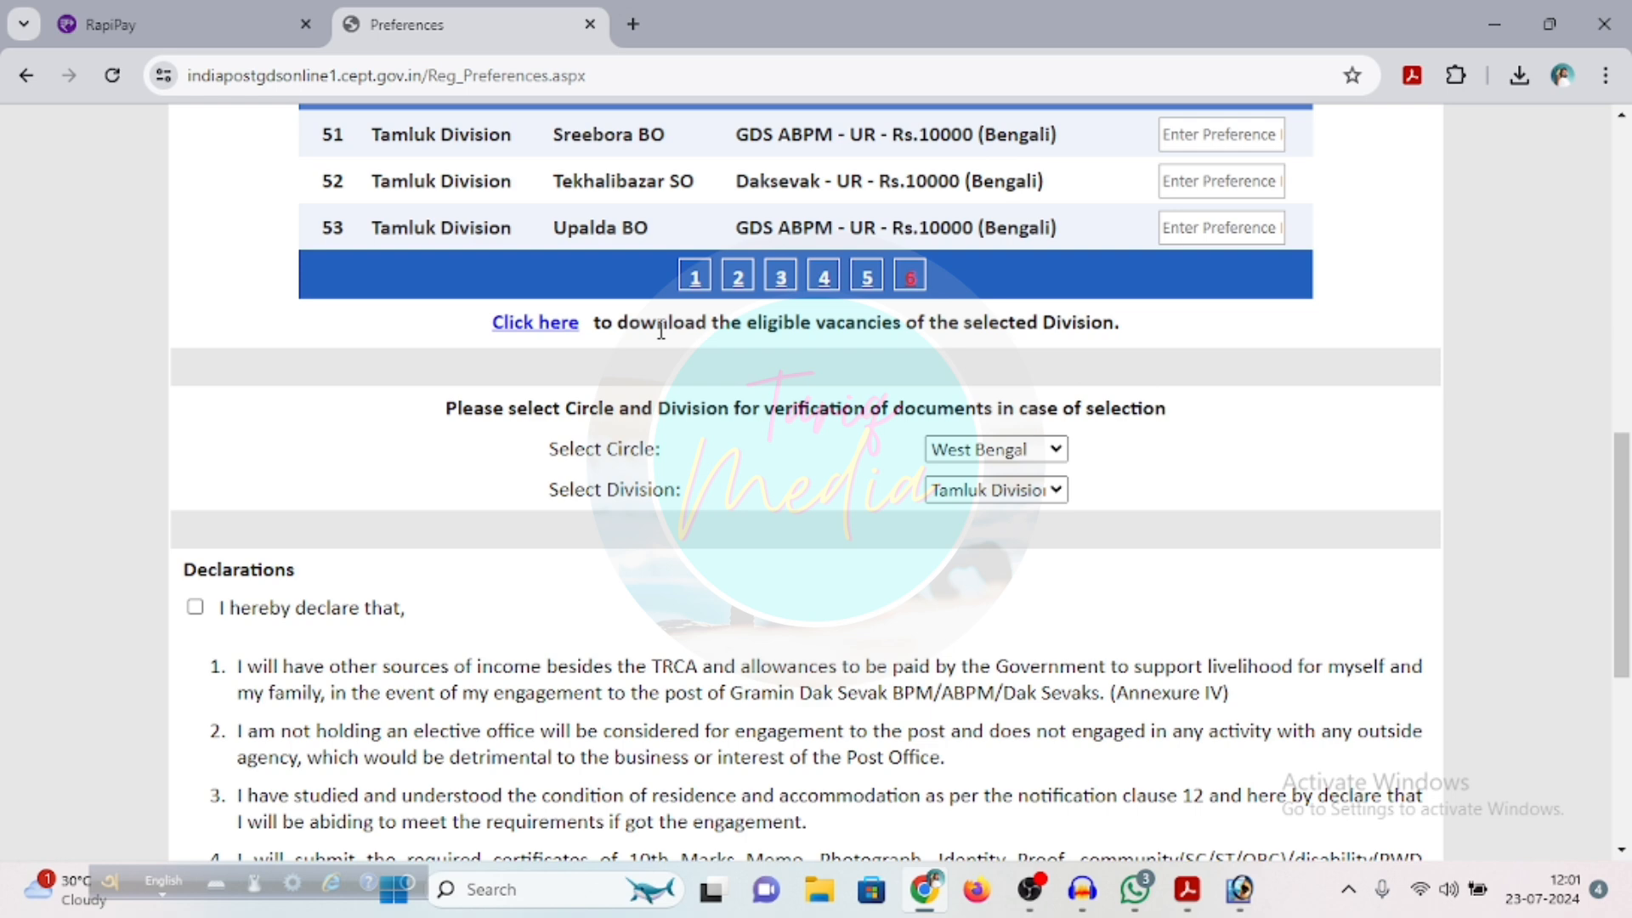
{"action": "scroll", "coordinate": [661, 331], "scroll_direction": "up", "scroll_amount": 1}
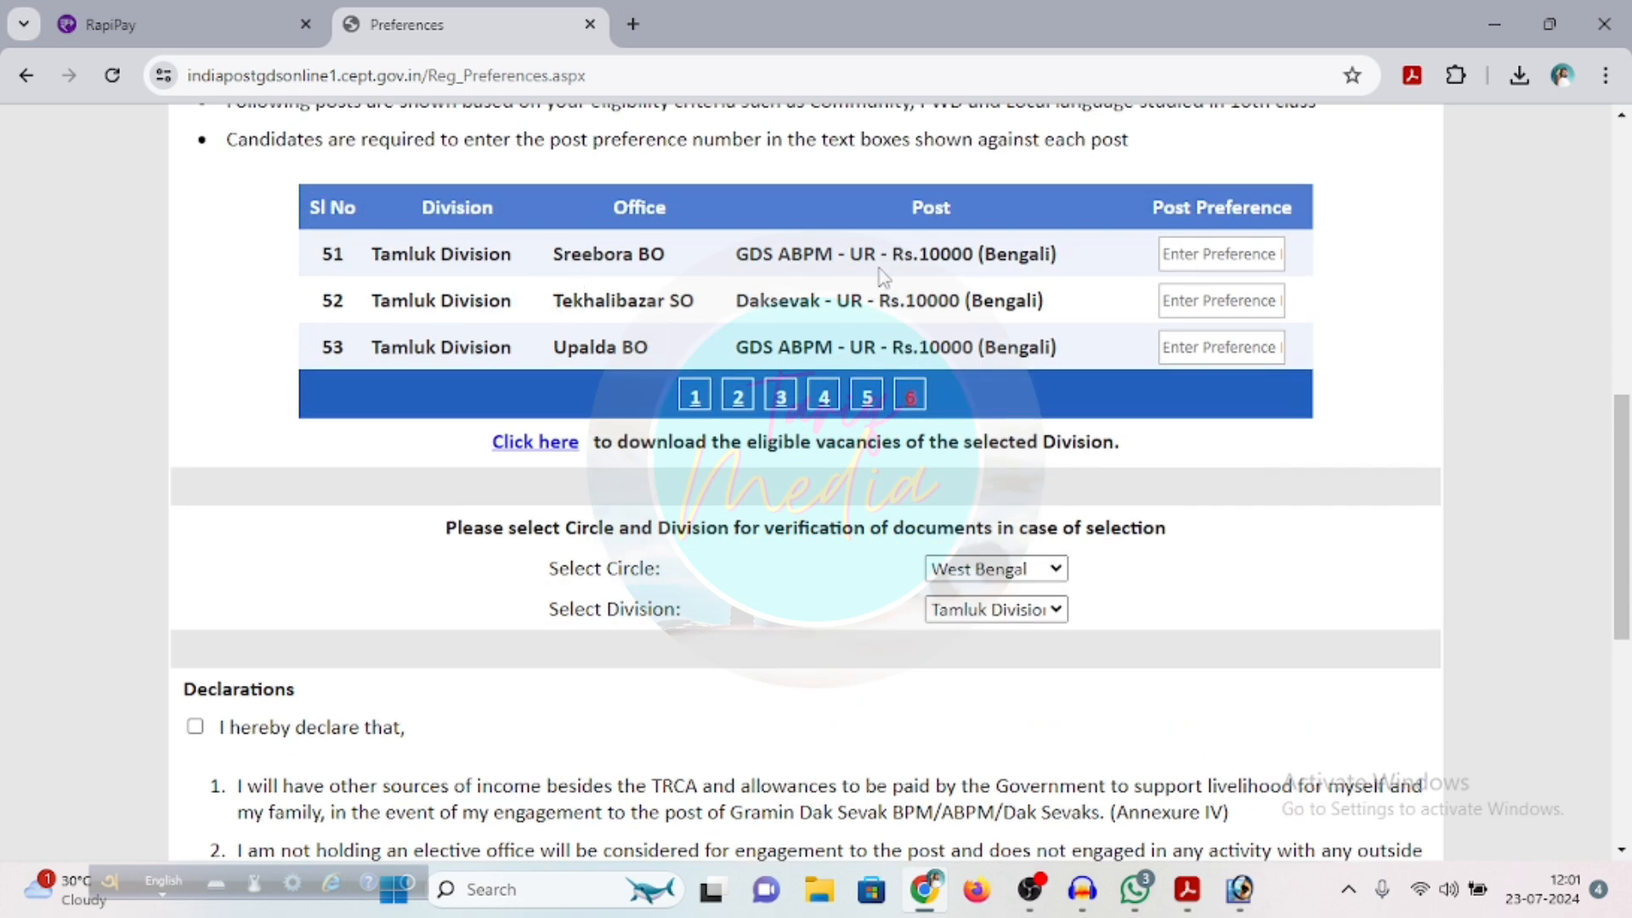
{"action": "left_click", "coordinate": [1182, 258]}
{"action": "type", "text": "2"}
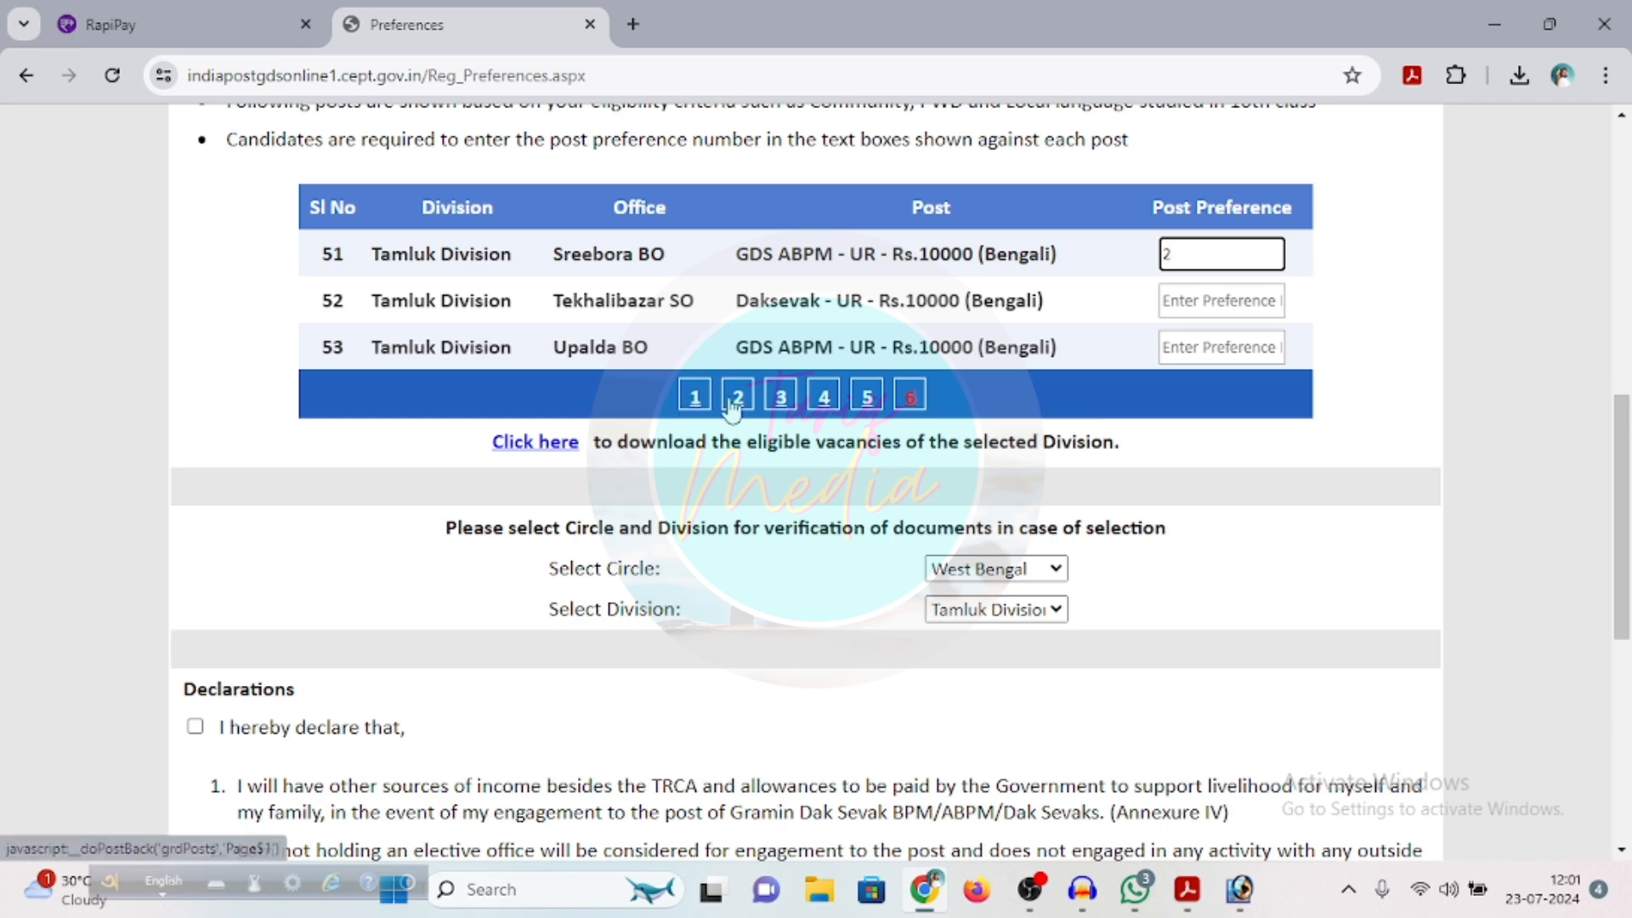
{"action": "left_click", "coordinate": [784, 403]}
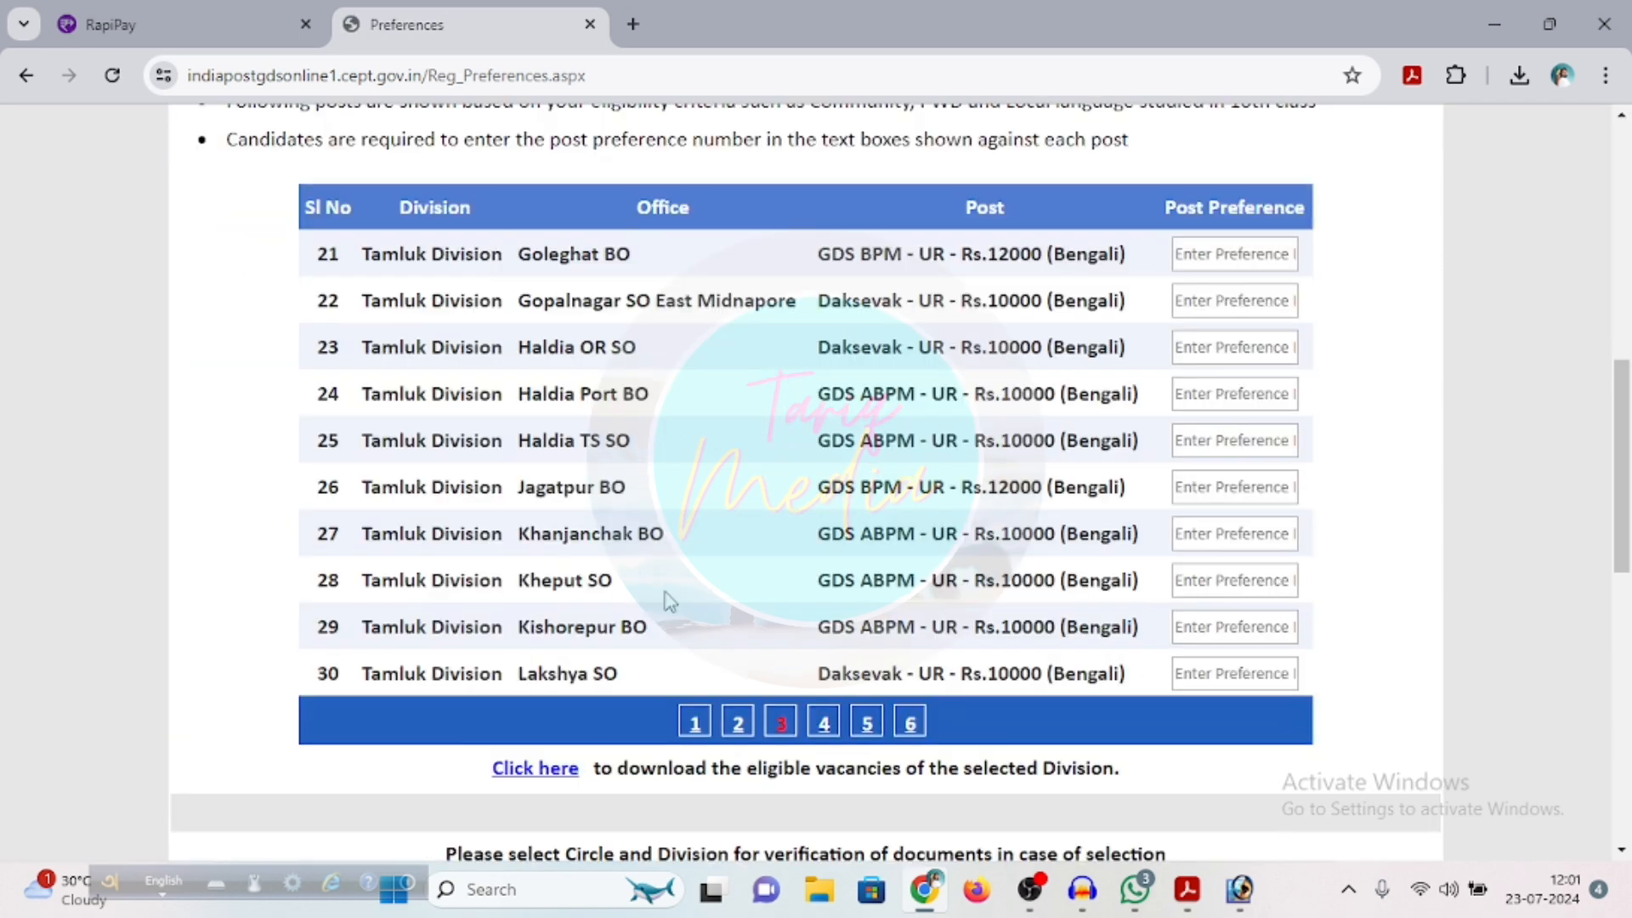
{"action": "left_click", "coordinate": [1218, 298]}
{"action": "type", "text": "3"}
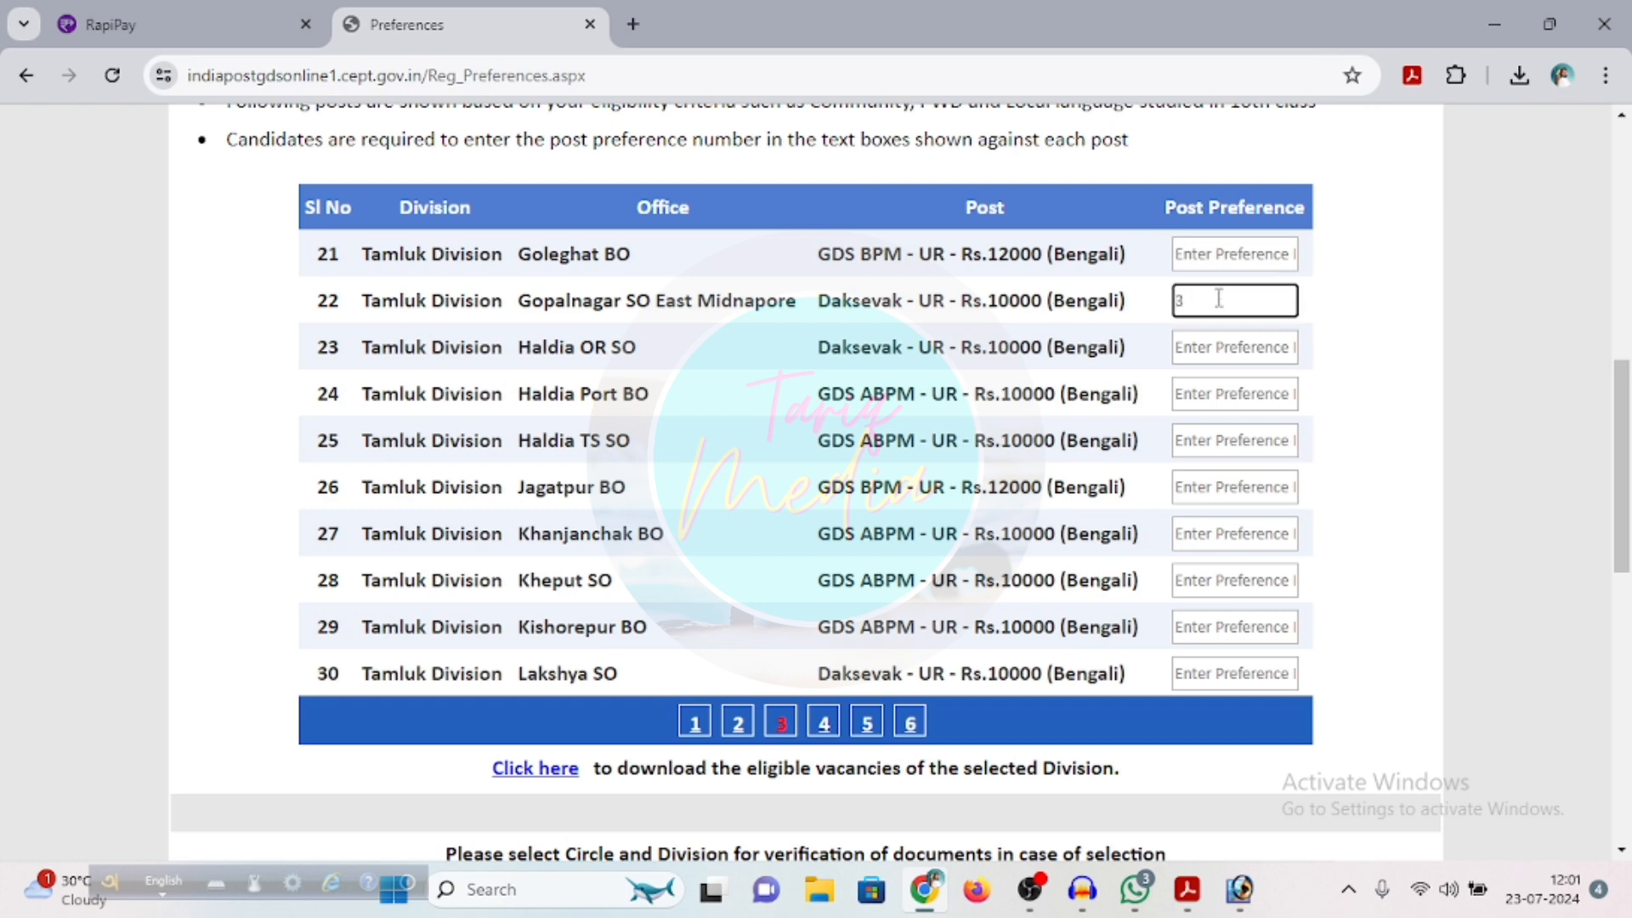
Download the list of eligible vacancies for the selected division and save it to the Desktop as the XLS file Vacancies
{"action": "scroll", "coordinate": [1234, 409], "scroll_direction": "down", "scroll_amount": 4}
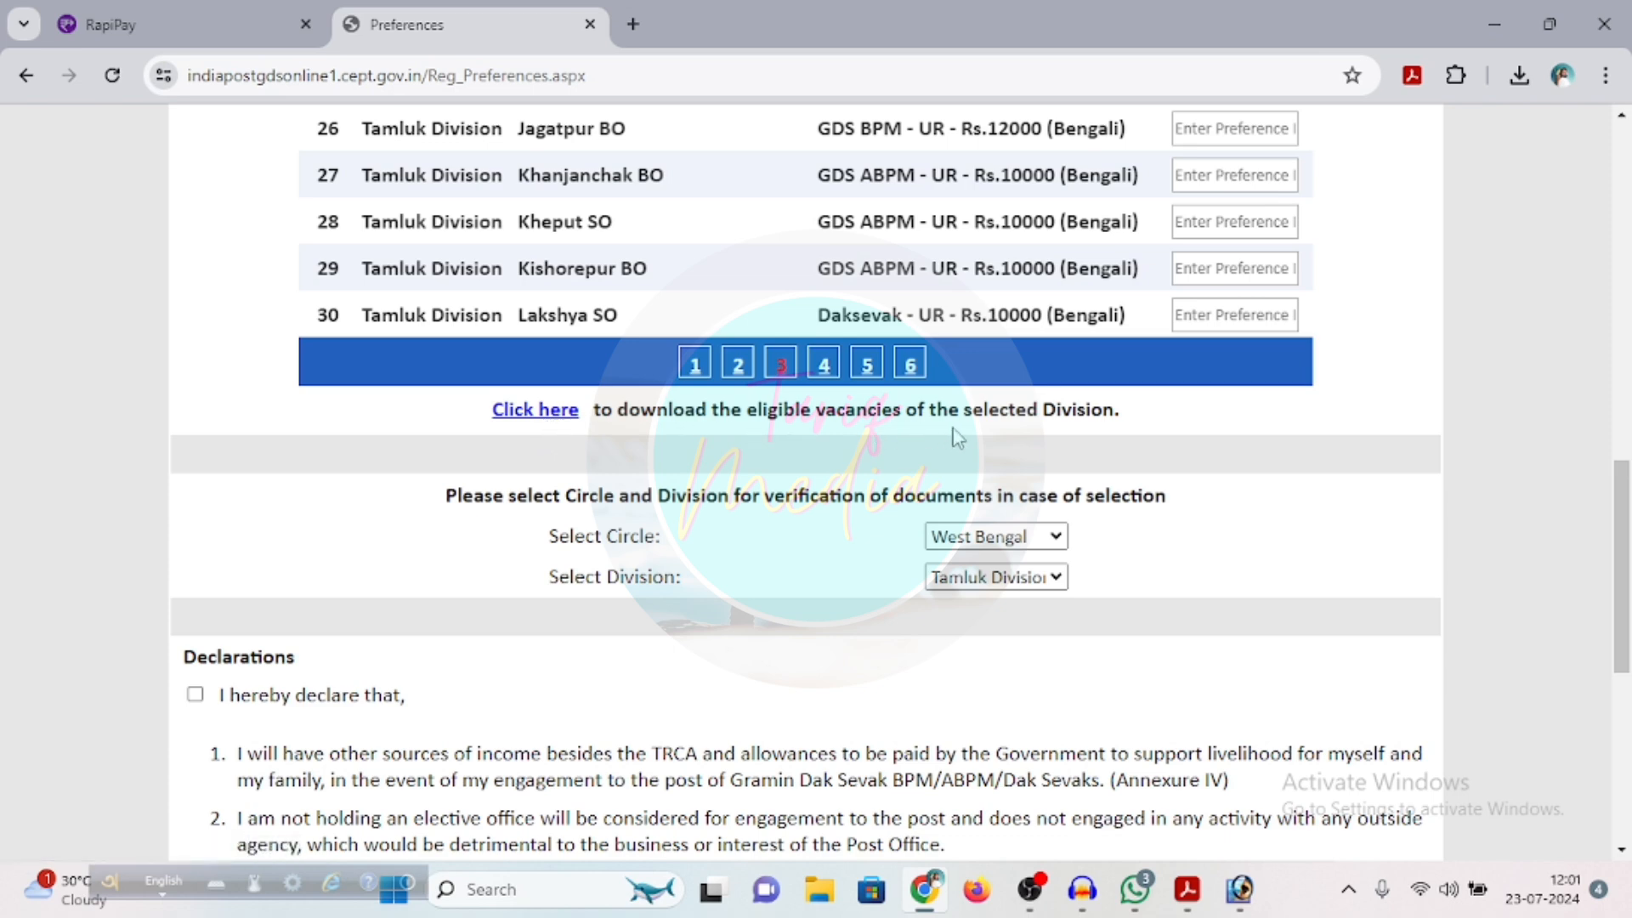
{"action": "left_click", "coordinate": [536, 414]}
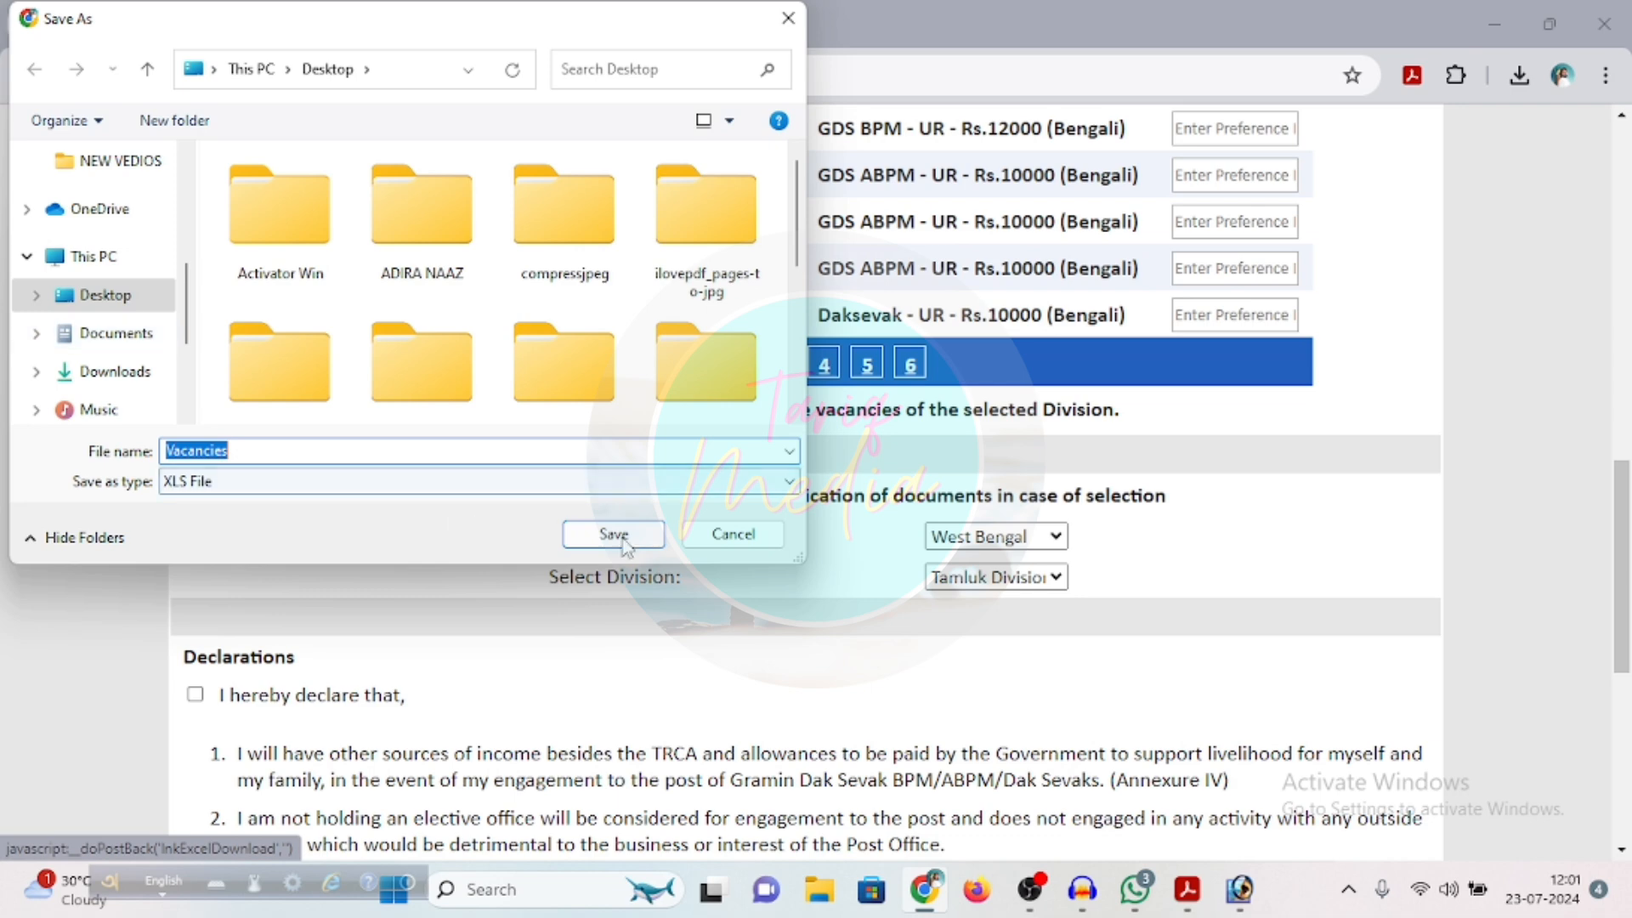
{"action": "left_click", "coordinate": [614, 534]}
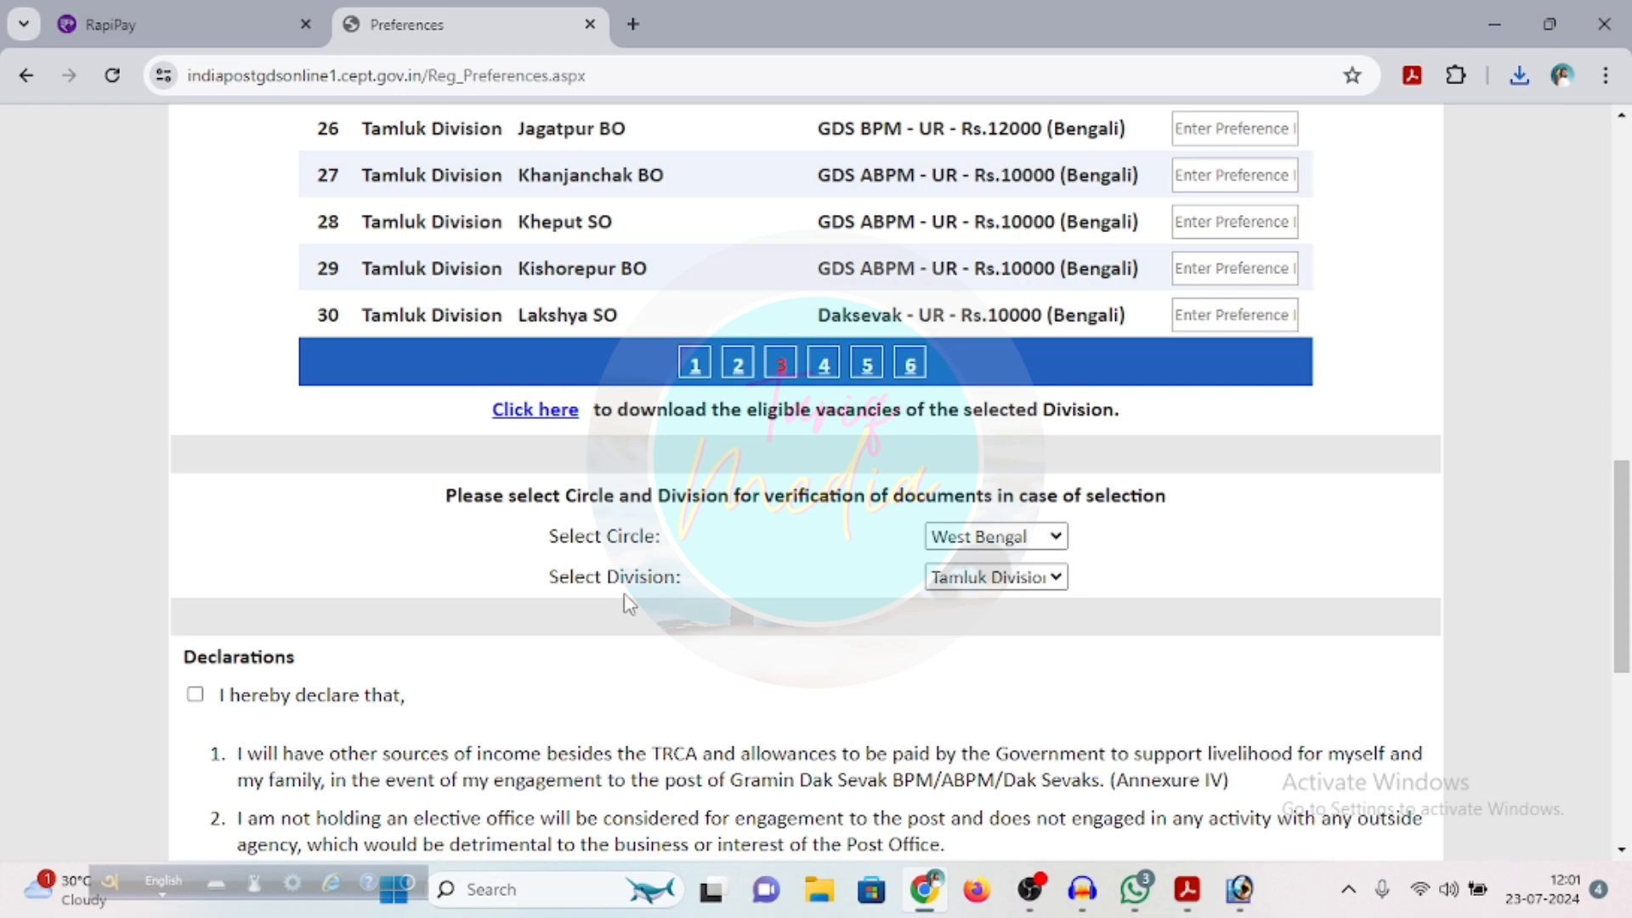
Accept the candidate declarations, submit the post preferences and acknowledge the submission message
{"action": "scroll", "coordinate": [733, 599], "scroll_direction": "down", "scroll_amount": 3}
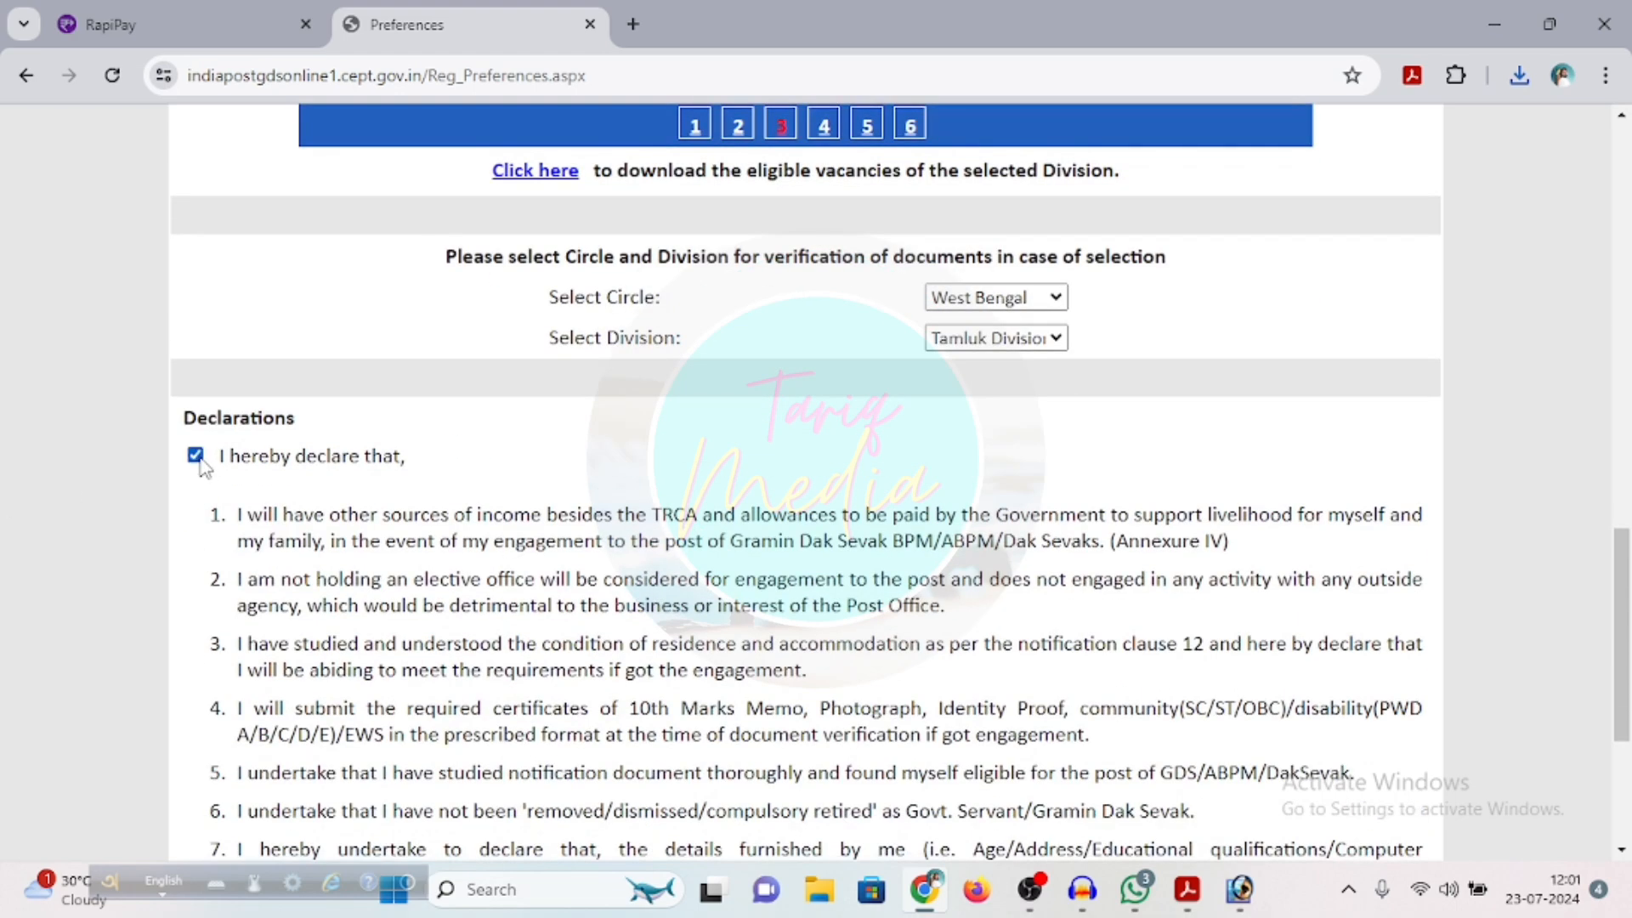
{"action": "scroll", "coordinate": [608, 552], "scroll_direction": "down", "scroll_amount": 4}
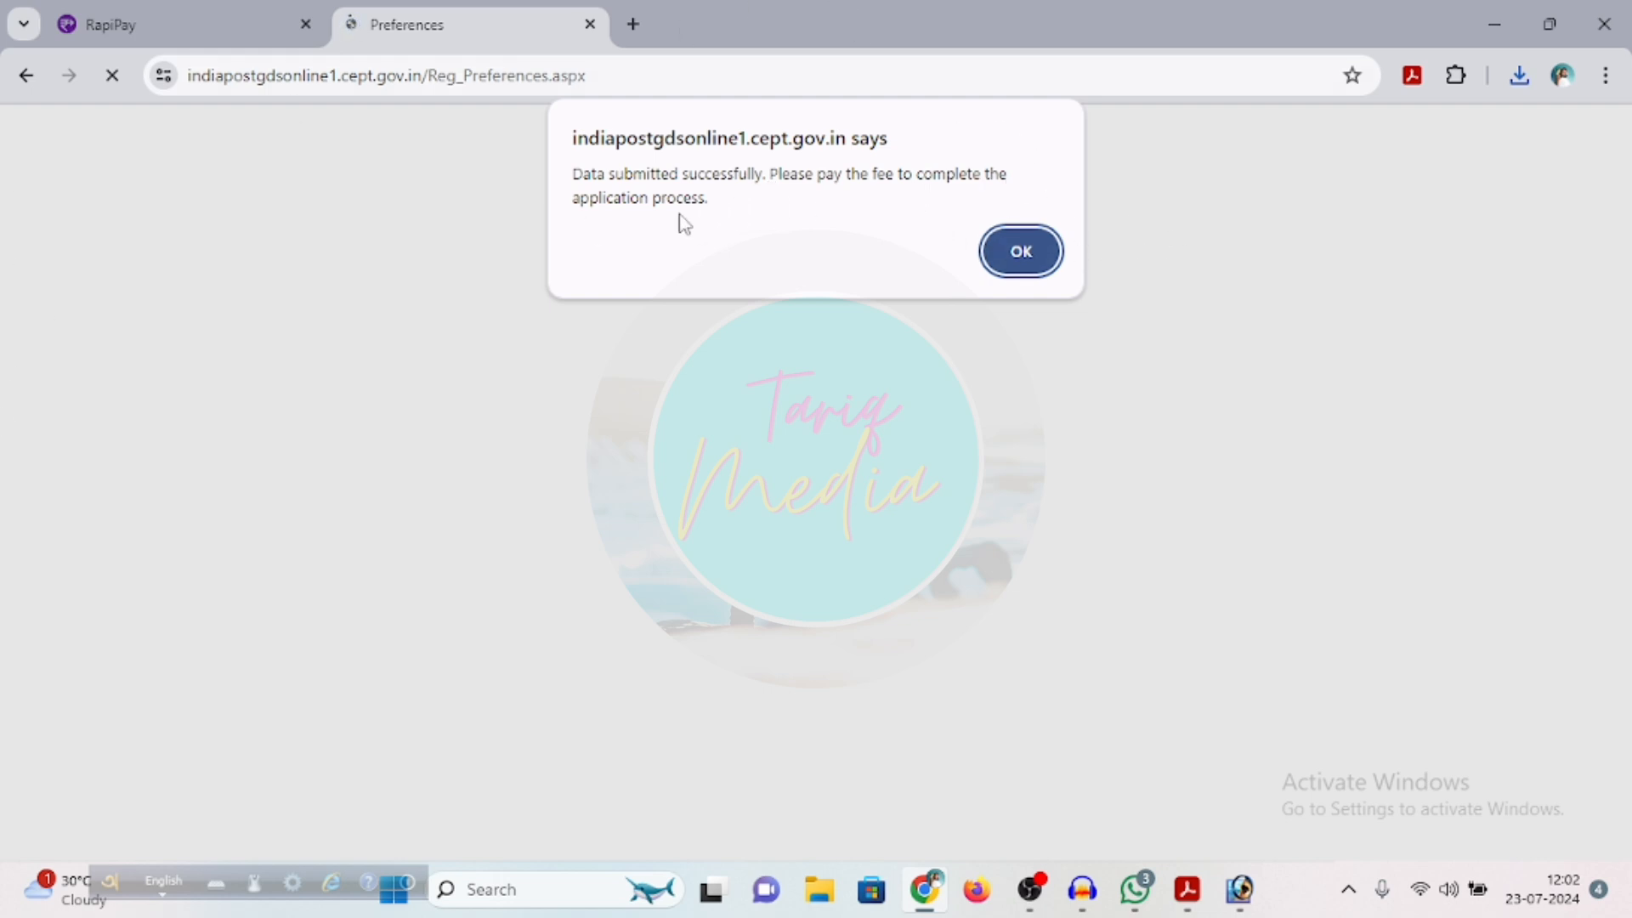
{"action": "left_click", "coordinate": [1024, 250]}
Acknowledge the non-refundable fee notice and proceed to payment of the application fee
{"action": "scroll", "coordinate": [1017, 429], "scroll_direction": "down", "scroll_amount": 4}
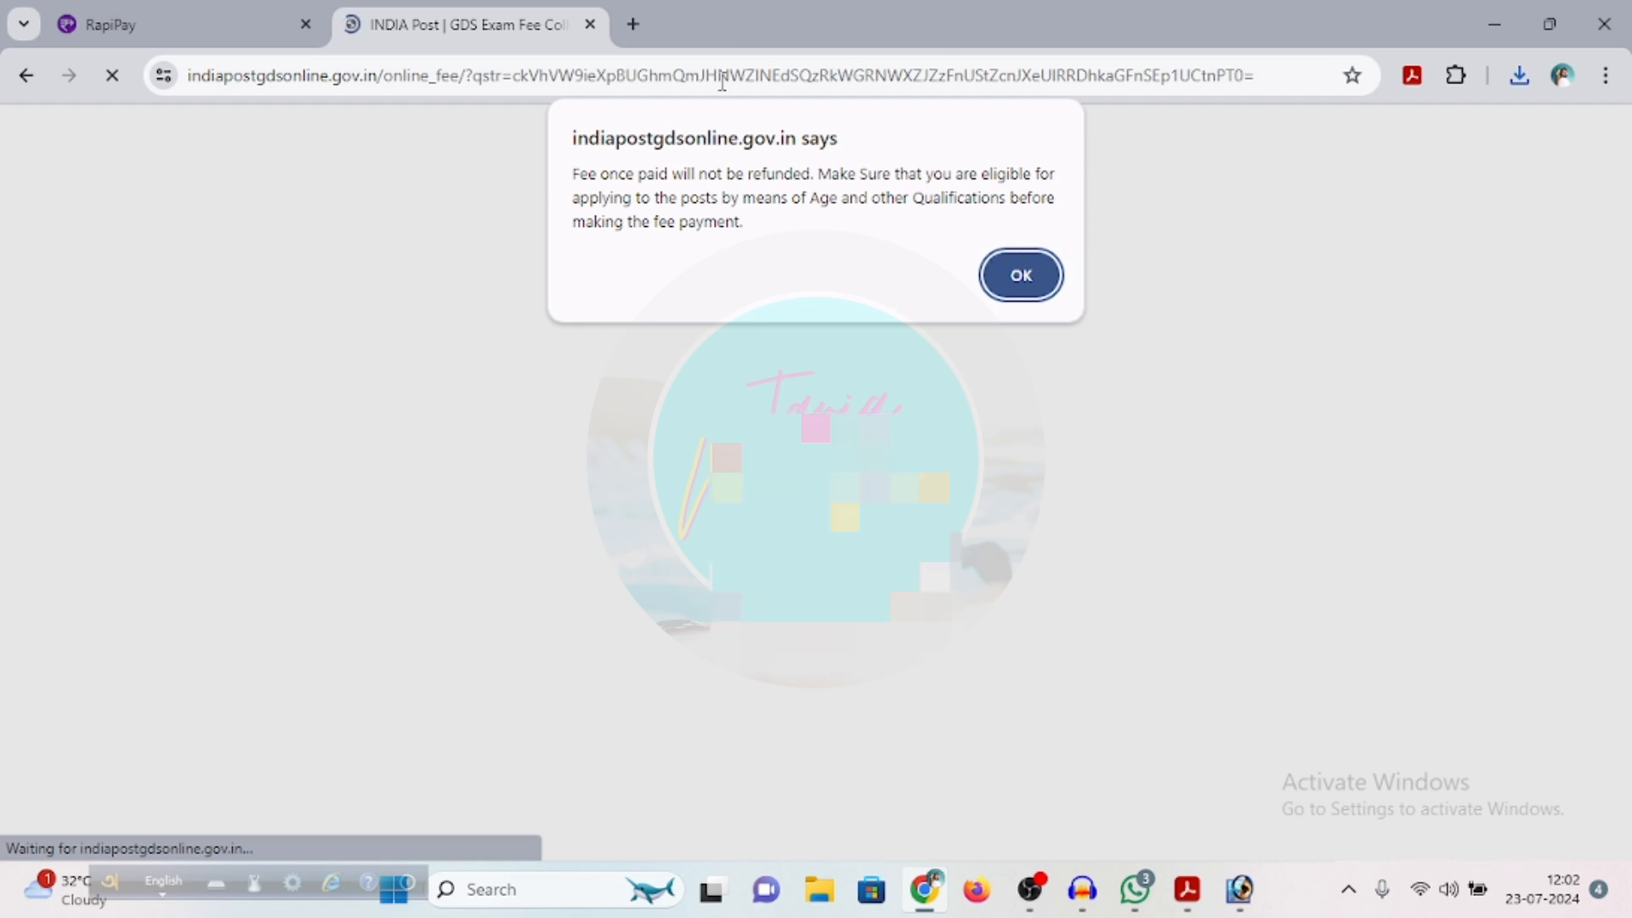
{"action": "left_click", "coordinate": [1022, 281]}
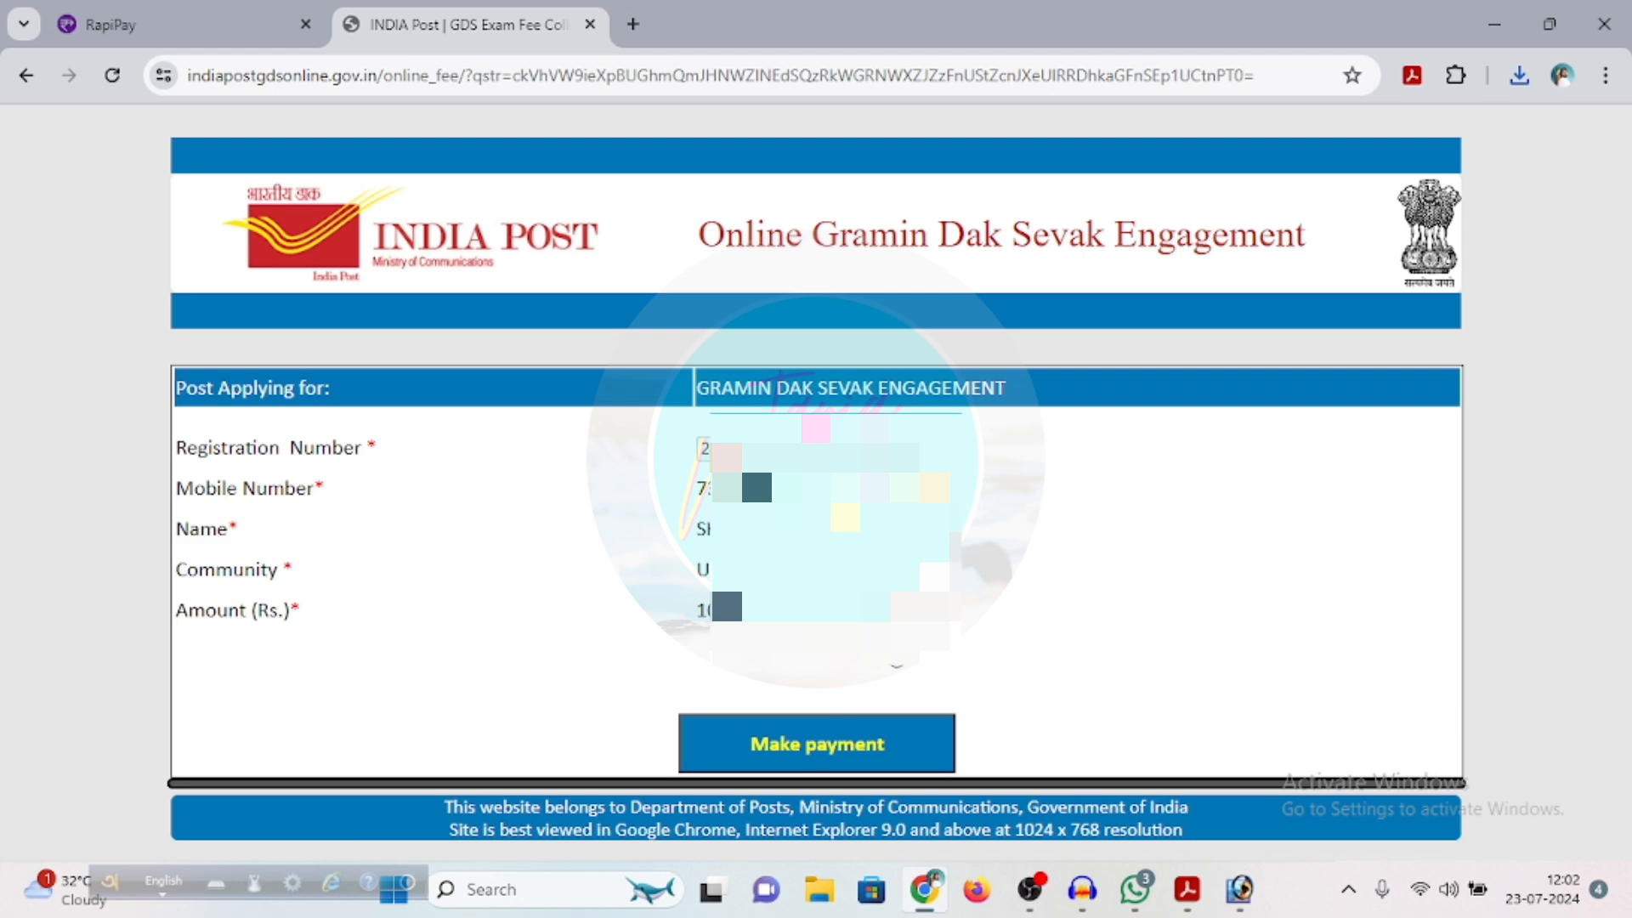
{"action": "left_click", "coordinate": [829, 755]}
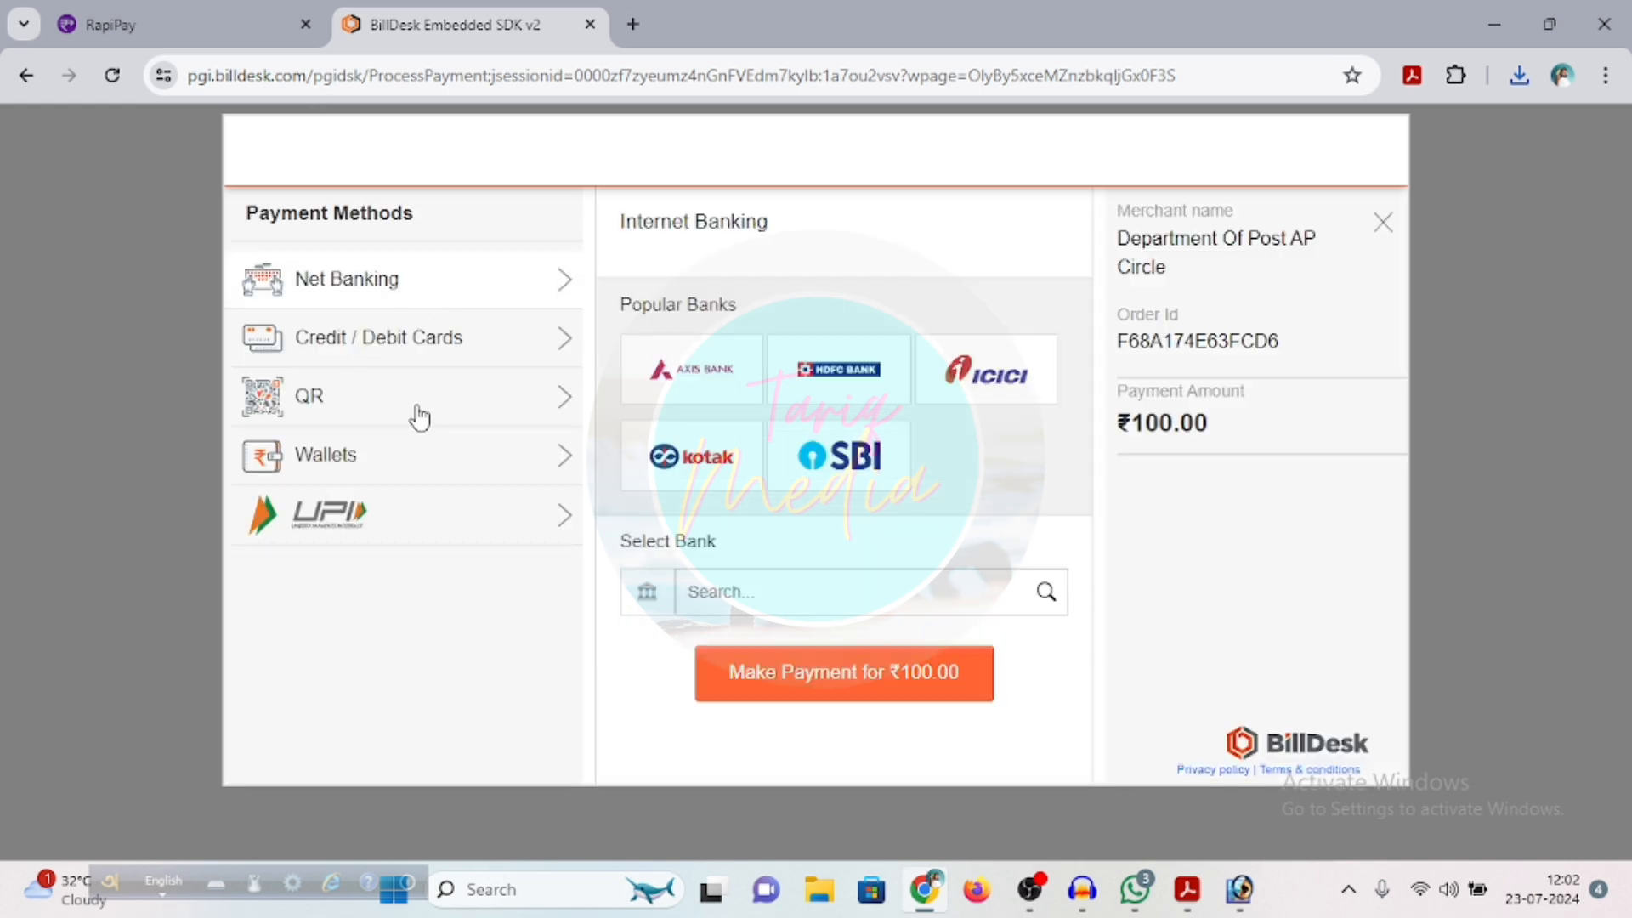
Choose BHIM UPI under QR as the payment method and start the ₹100.00 payment
{"action": "left_click", "coordinate": [420, 417]}
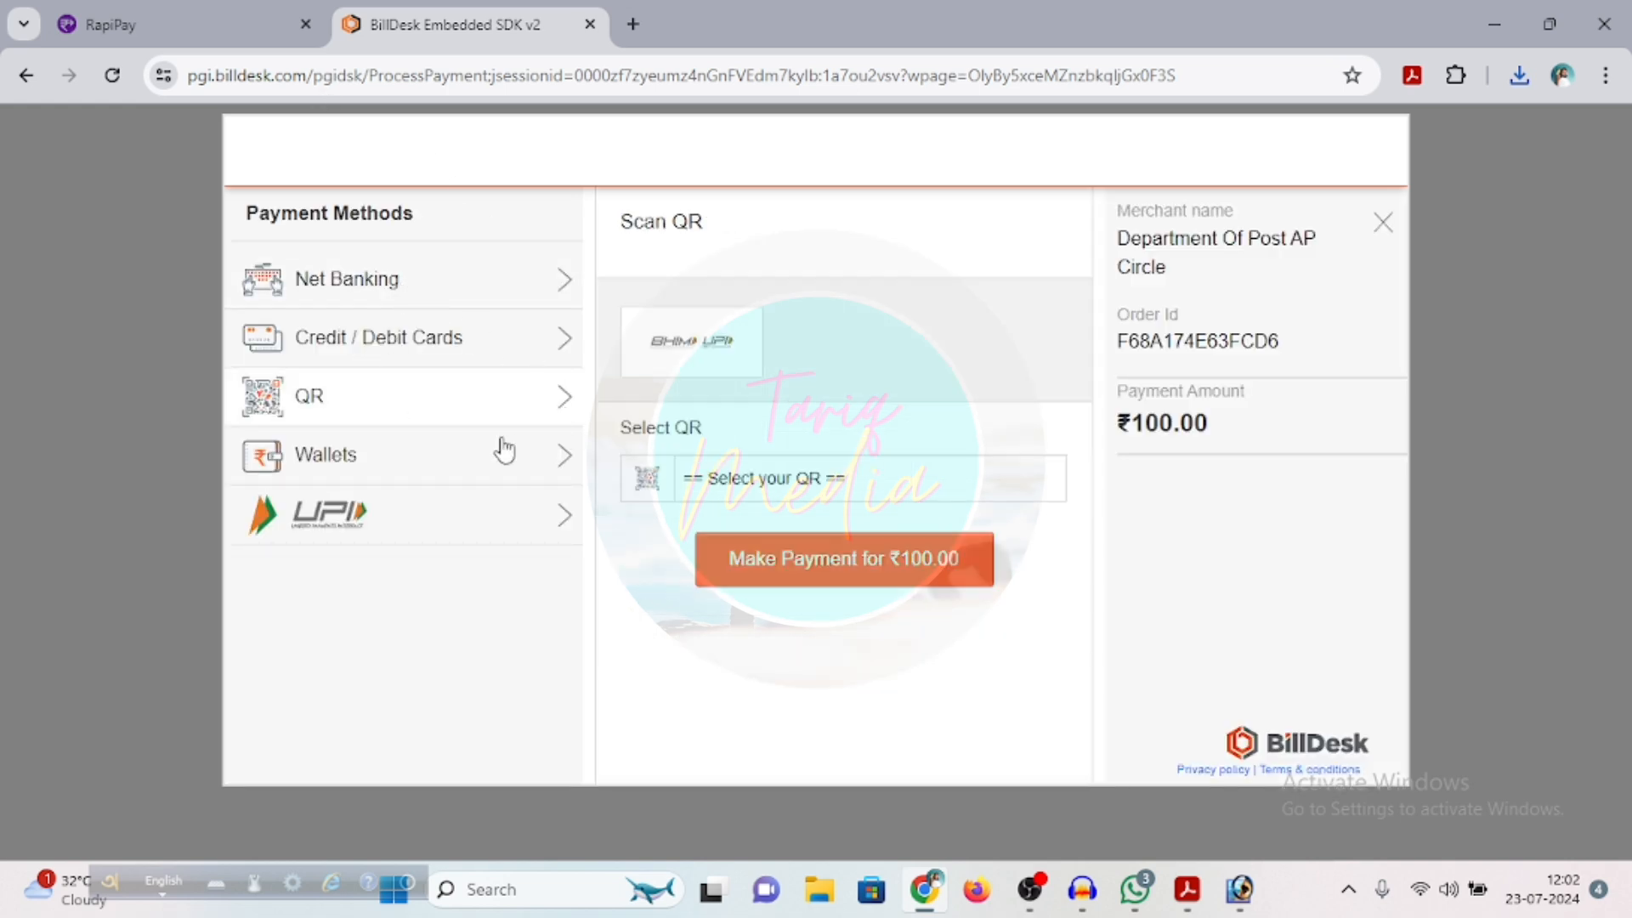
{"action": "left_click", "coordinate": [660, 357]}
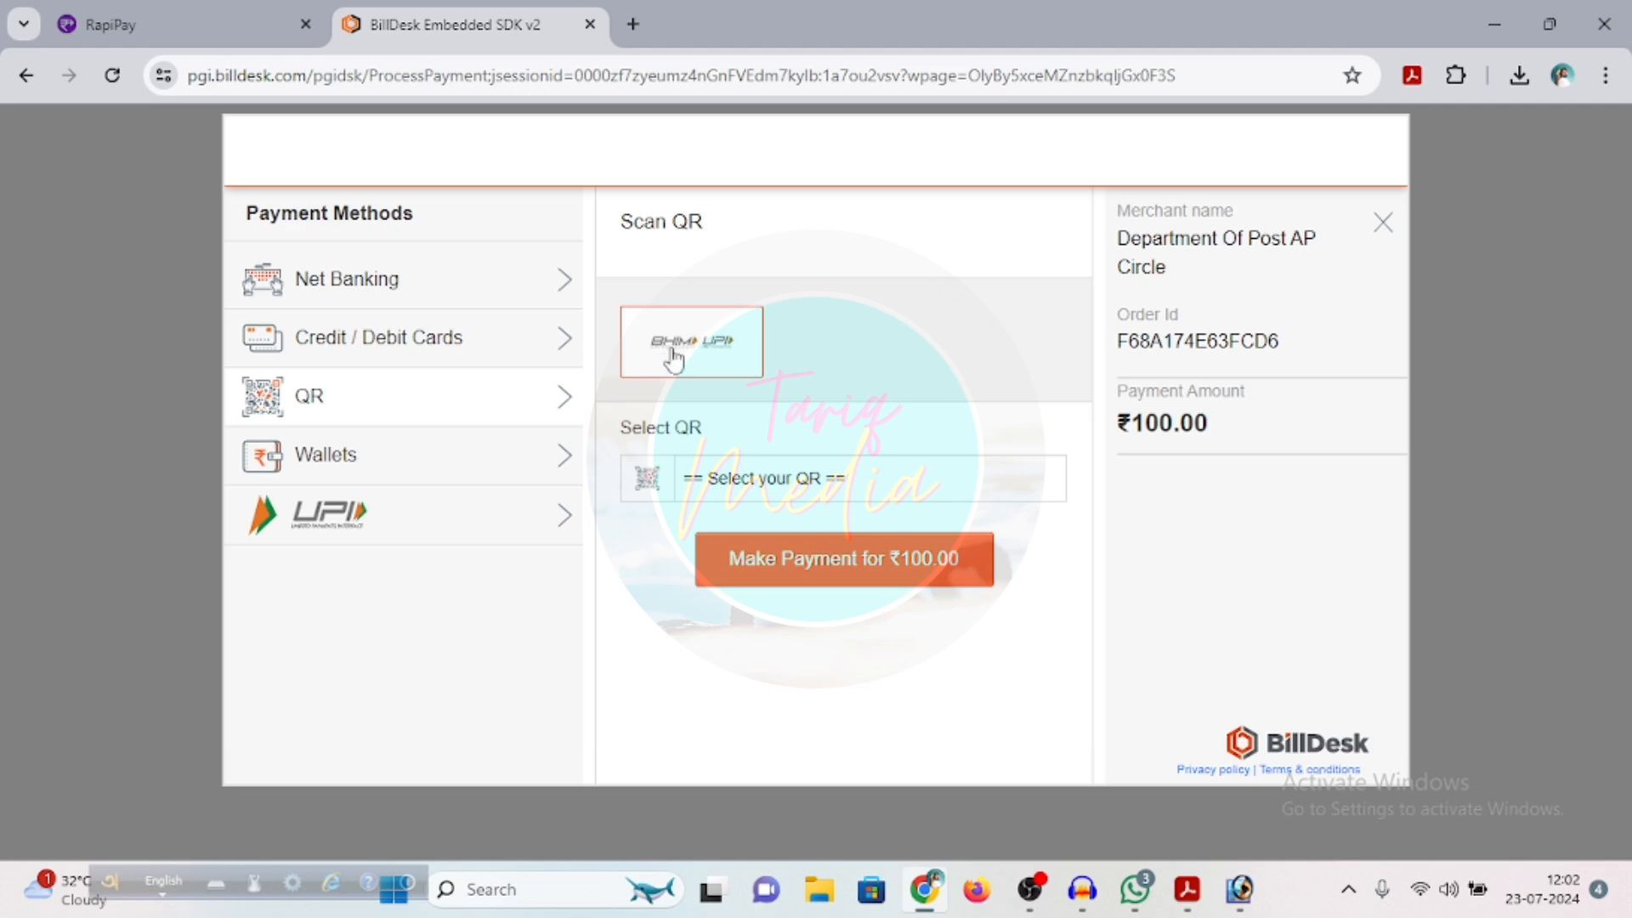
{"action": "left_click", "coordinate": [661, 356]}
{"action": "left_click", "coordinate": [831, 575]}
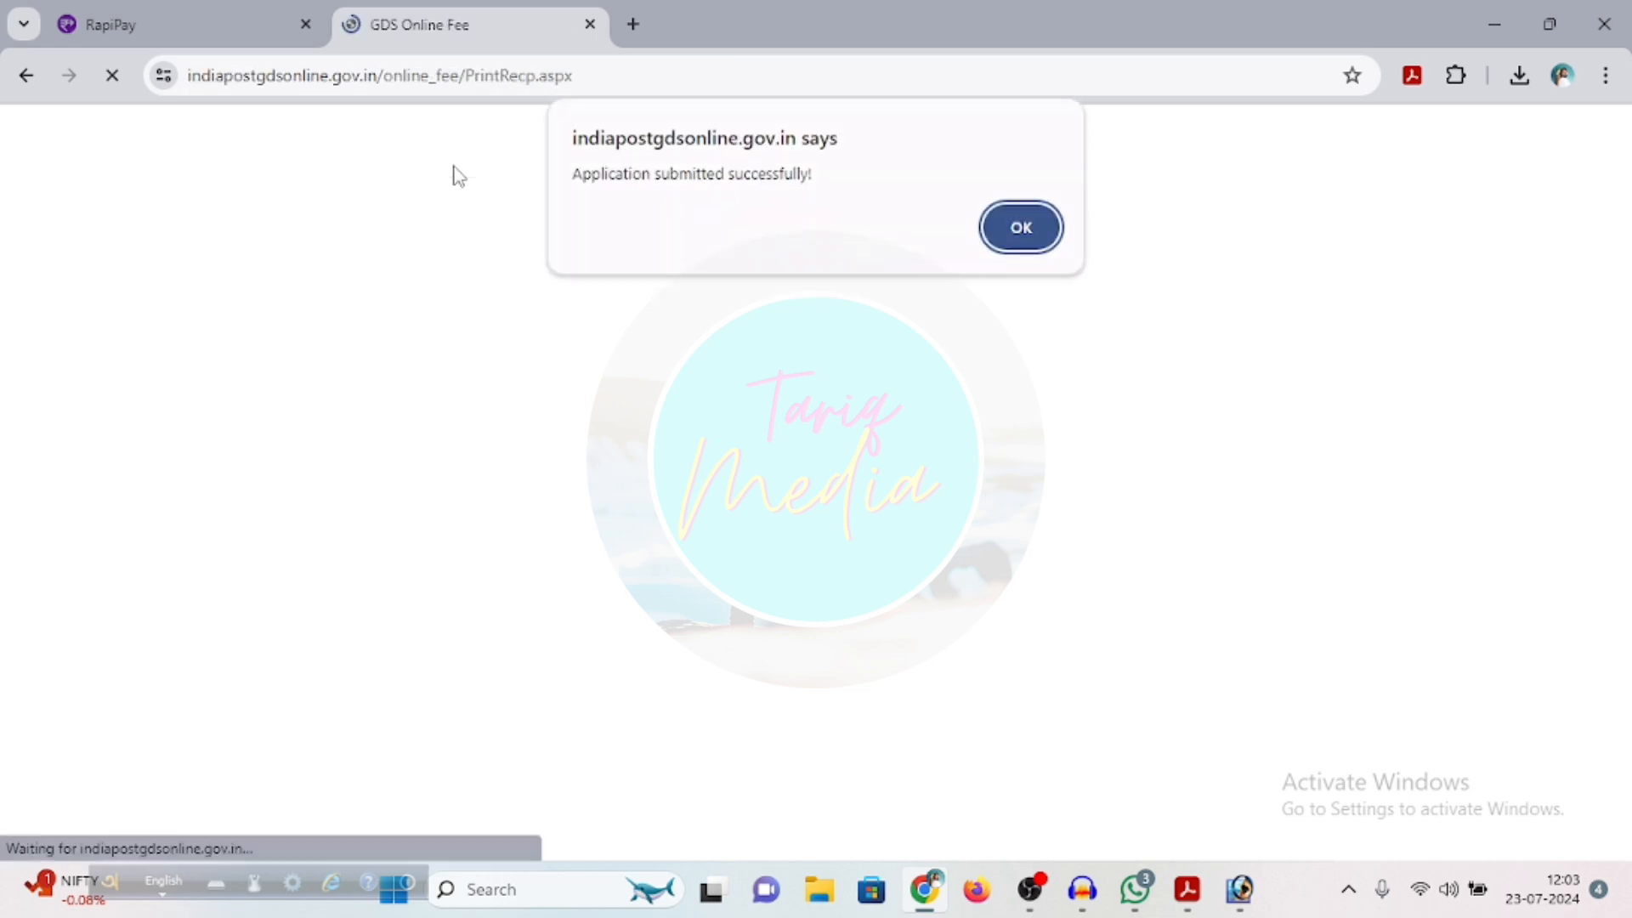
Acknowledge the application submission message and look through the printable application
{"action": "left_click", "coordinate": [1029, 225]}
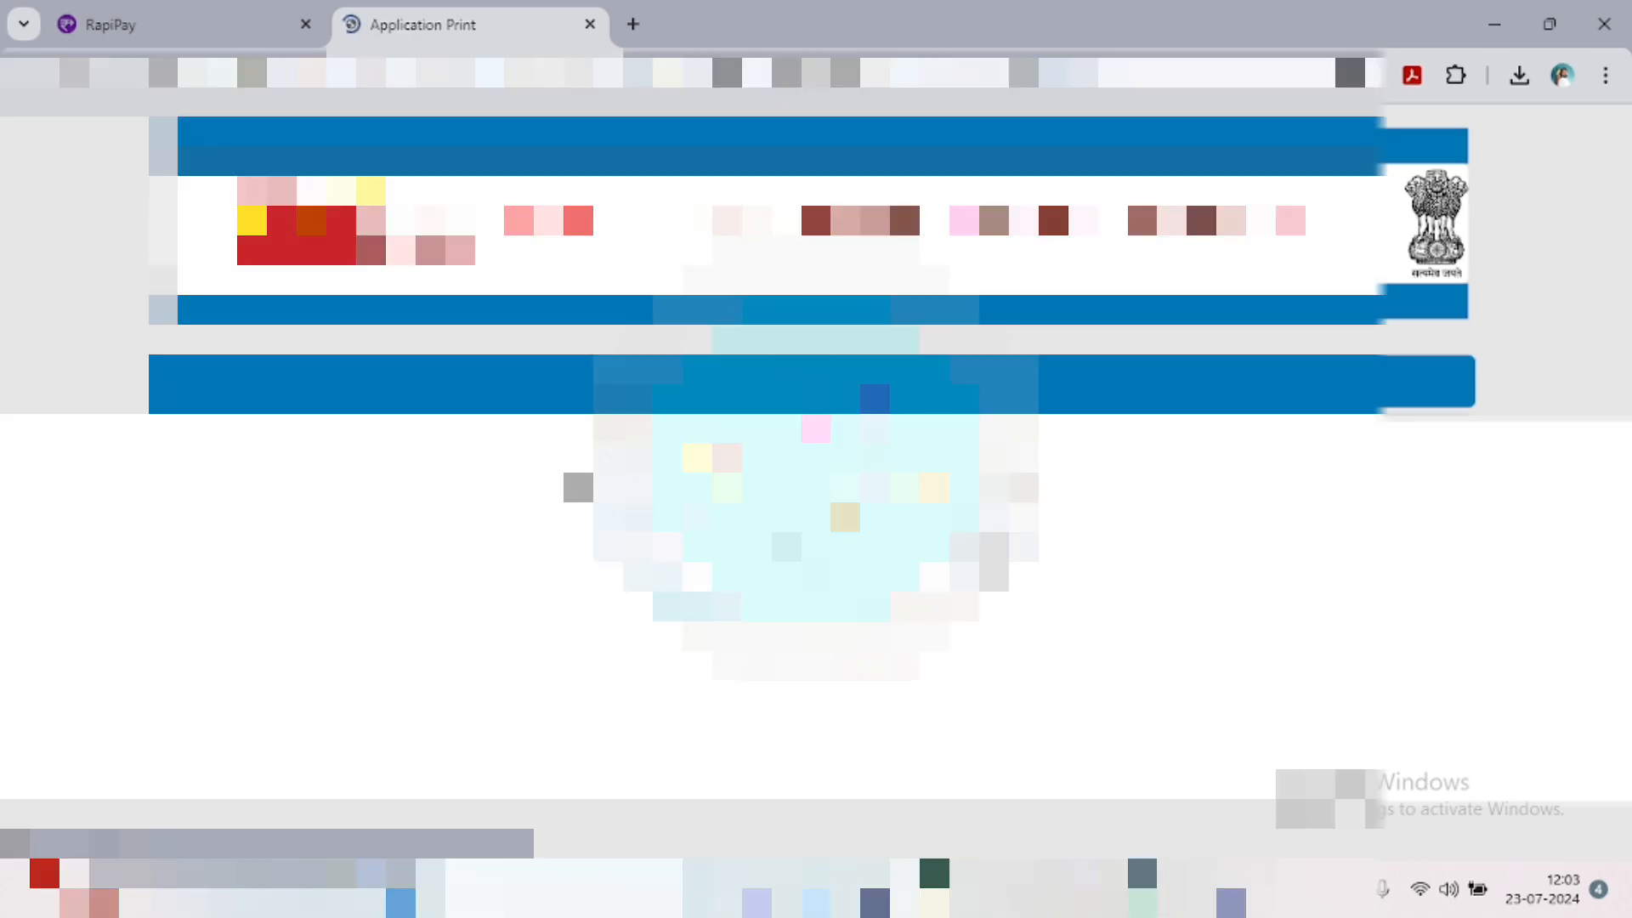
{"action": "scroll", "coordinate": [816, 485], "scroll_direction": "down", "scroll_amount": 5}
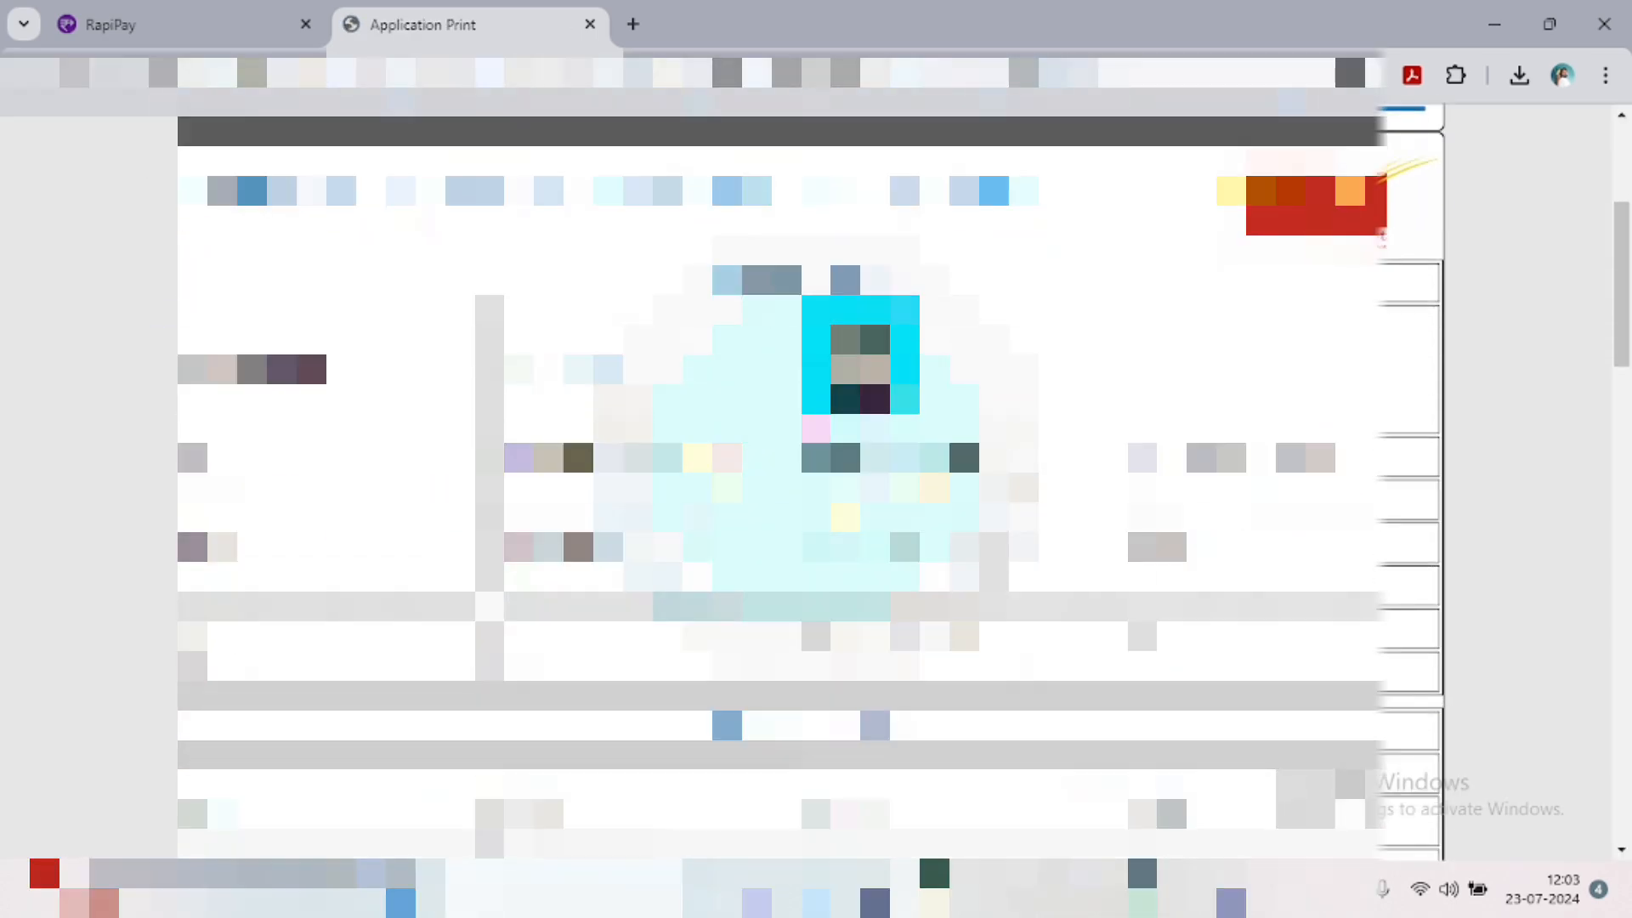